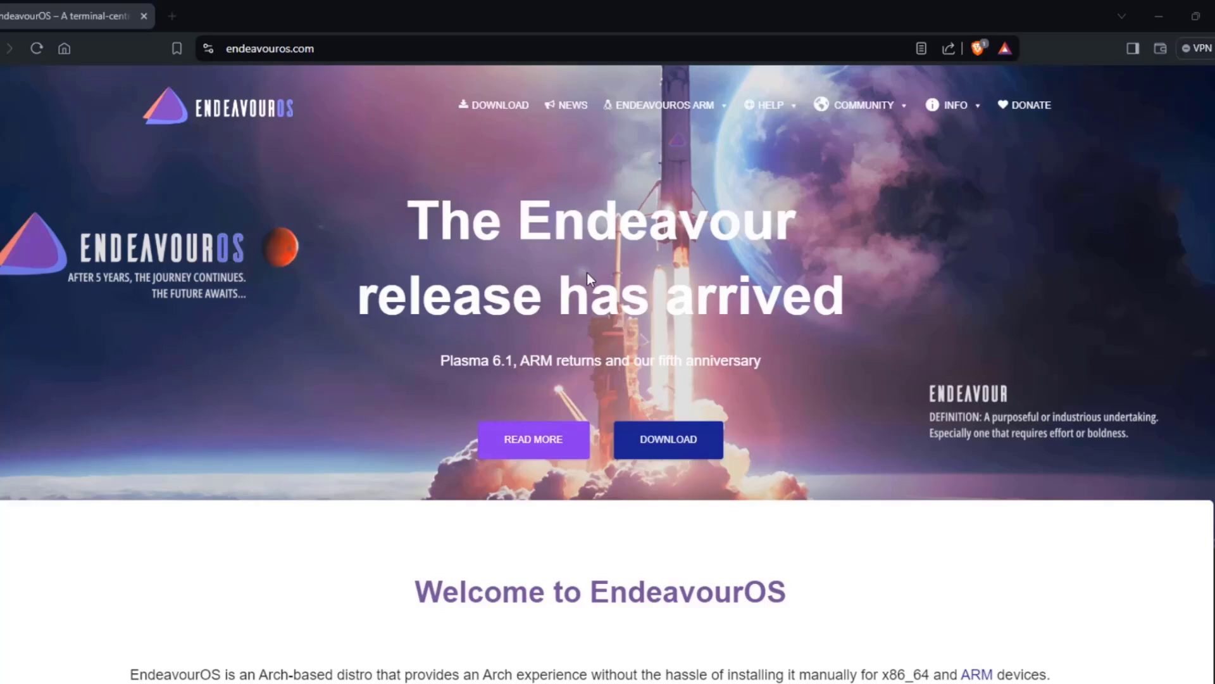
- Scroll the endeavouros.com page in Brave down past Download to the Asia mirror ISO tables
left_click(441, 362)
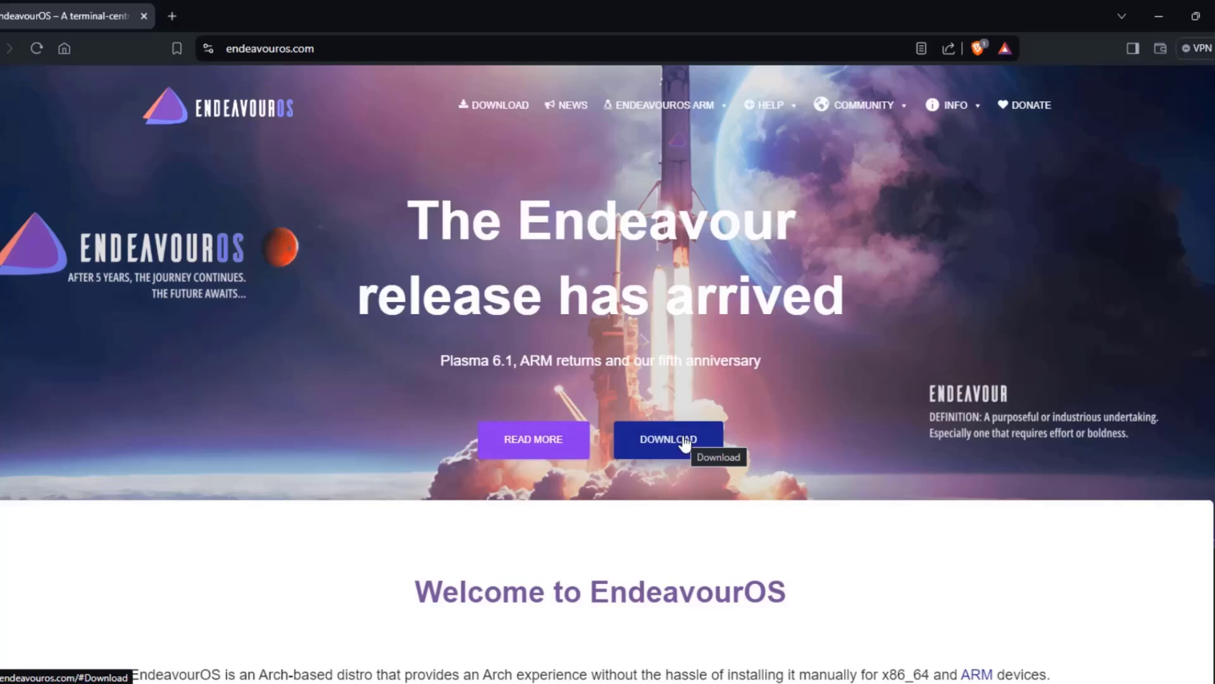
scroll(715, 430, "down", 2)
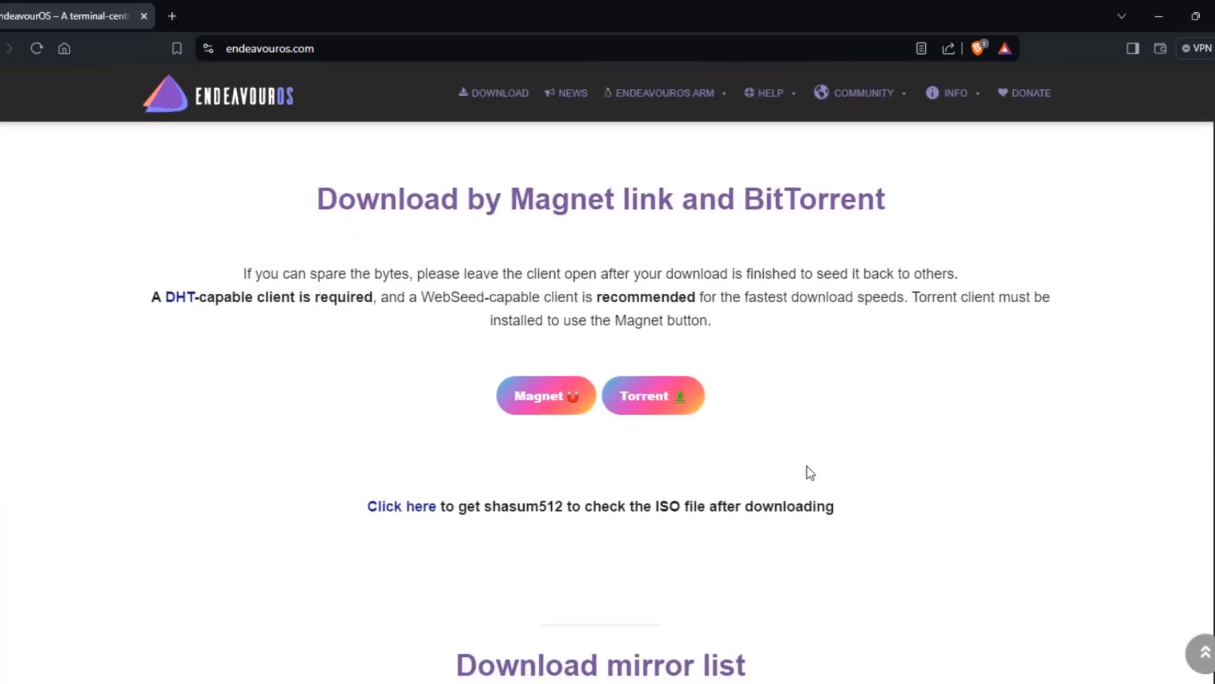
scroll(811, 462, "down", 5)
scroll(564, 437, "down", 7)
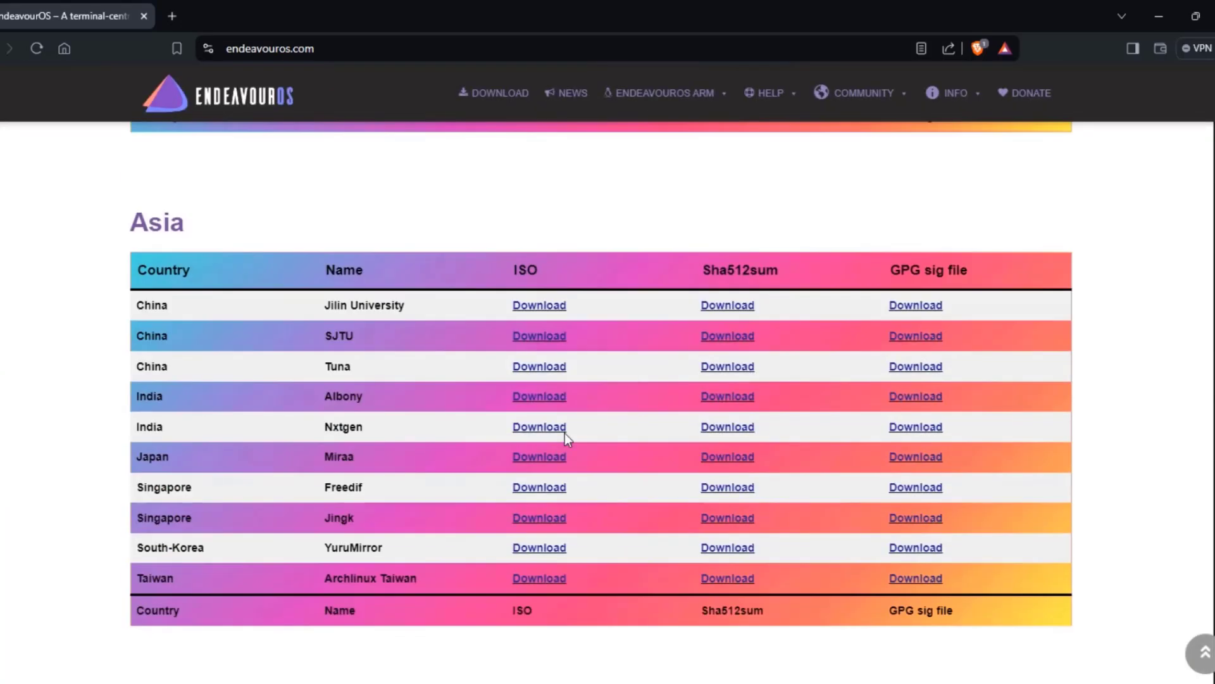
scroll(564, 433, "down", 12)
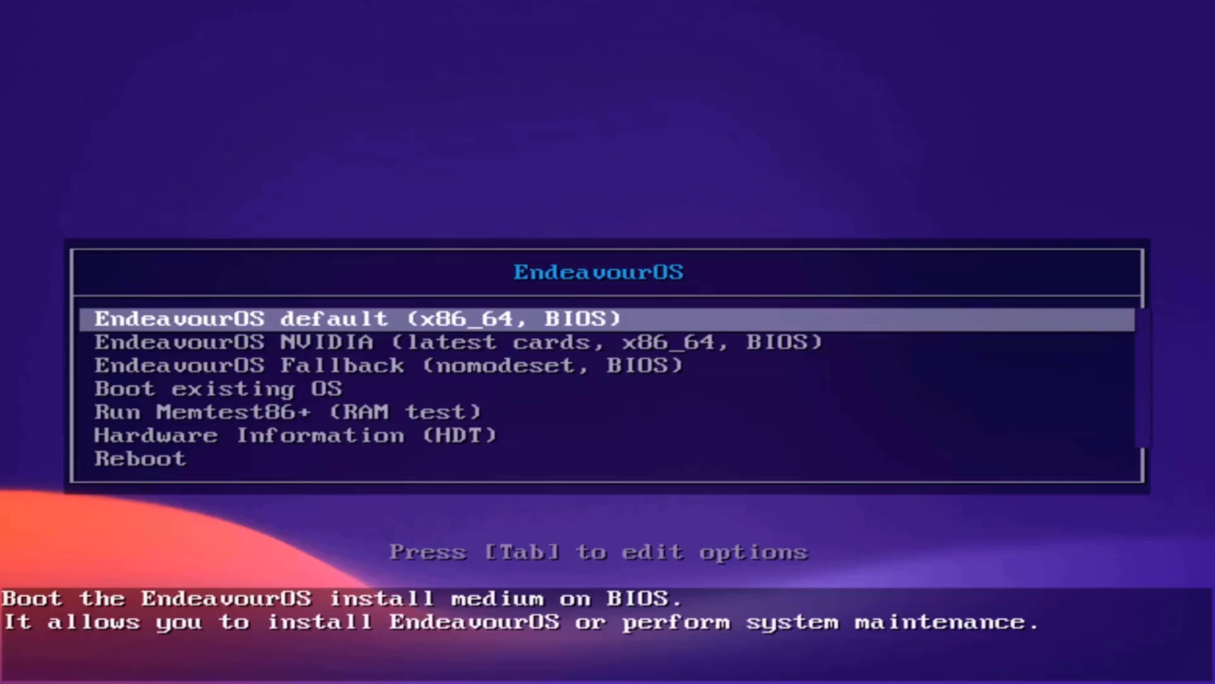
- Boot the default EndeavourOS (x86_64, BIOS) entry instead of the NVIDIA option
key("Down")
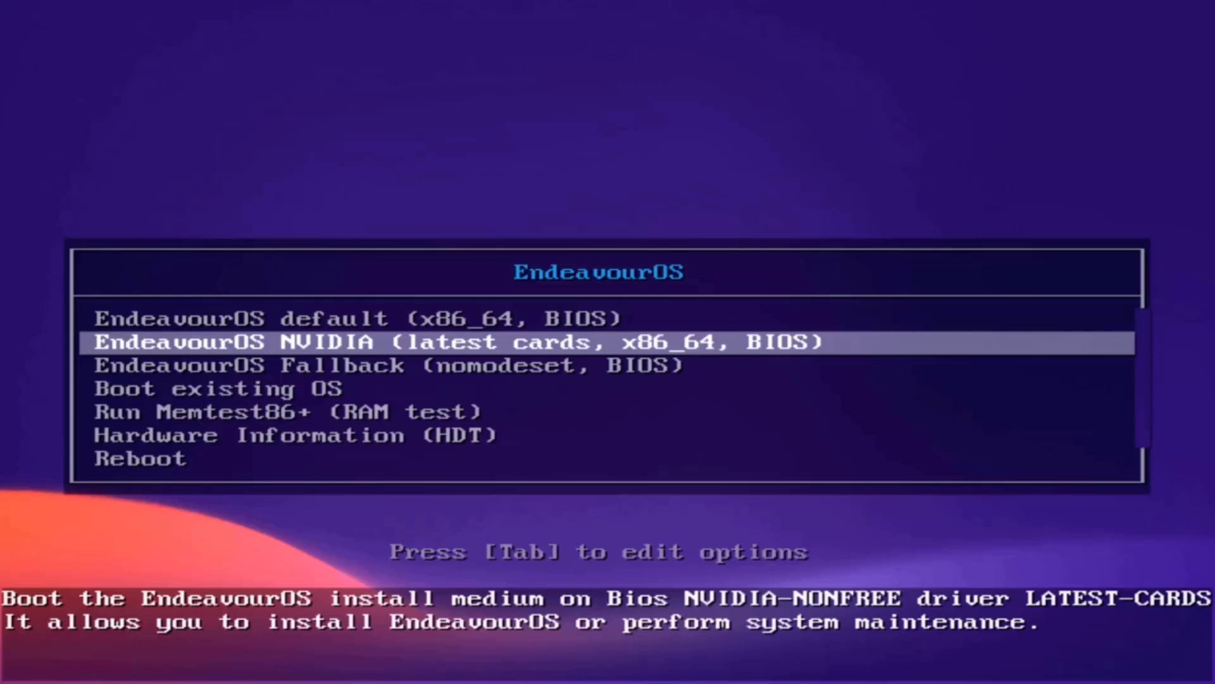
key("Up")
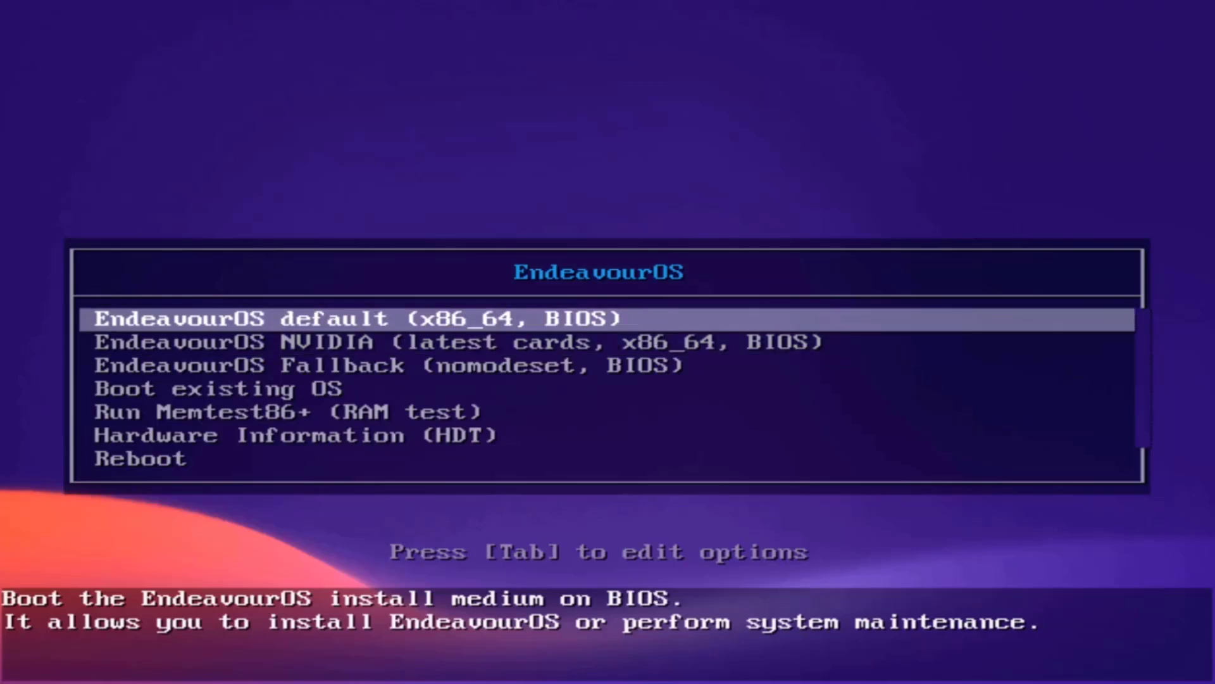
key("Return")
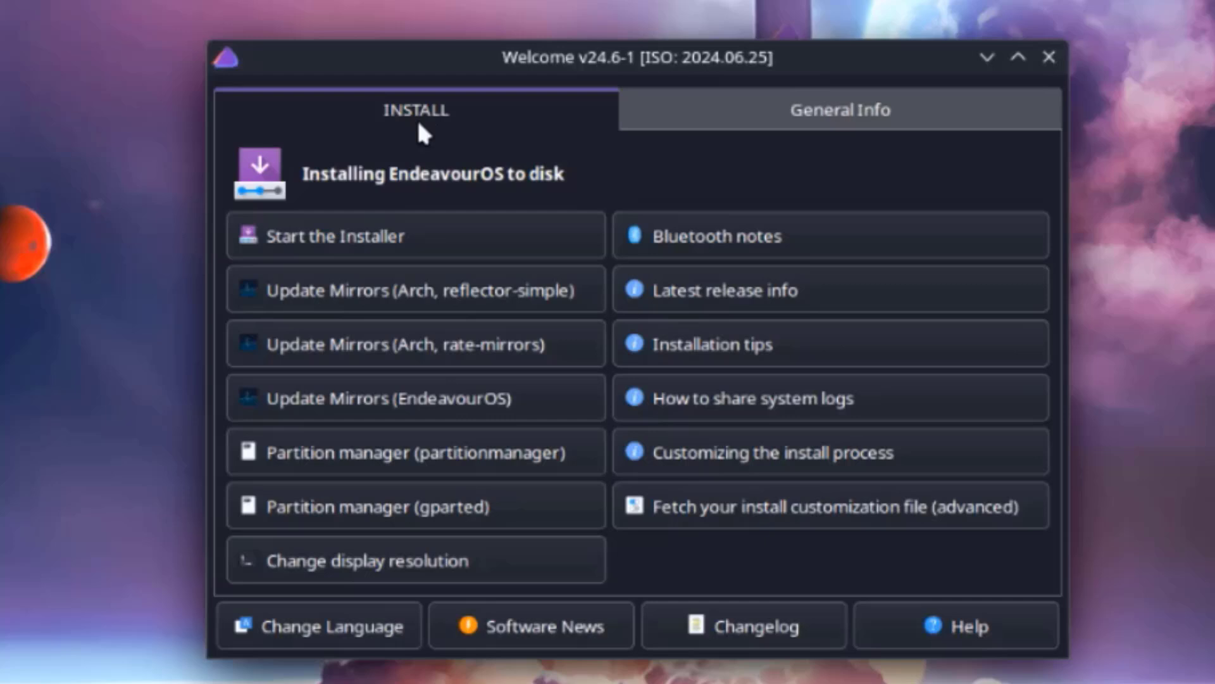
- Glance at General Info links, then launch Start the Installer from the INSTALL tab
left_click(683, 114)
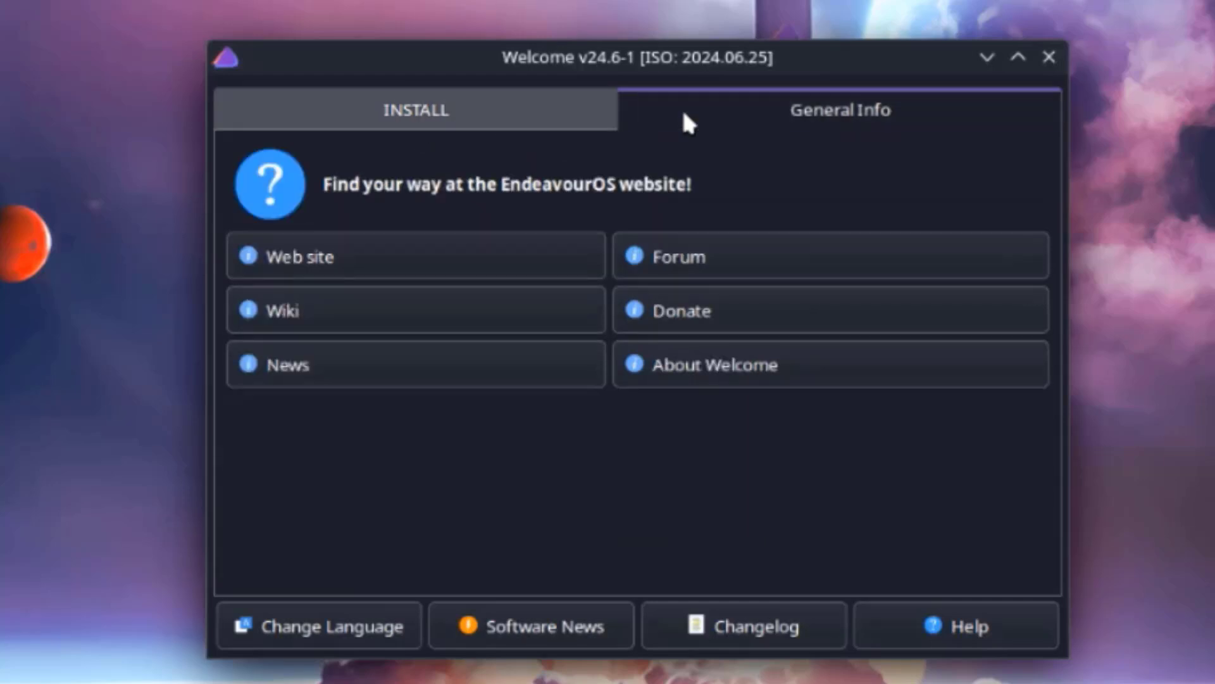
left_click(529, 116)
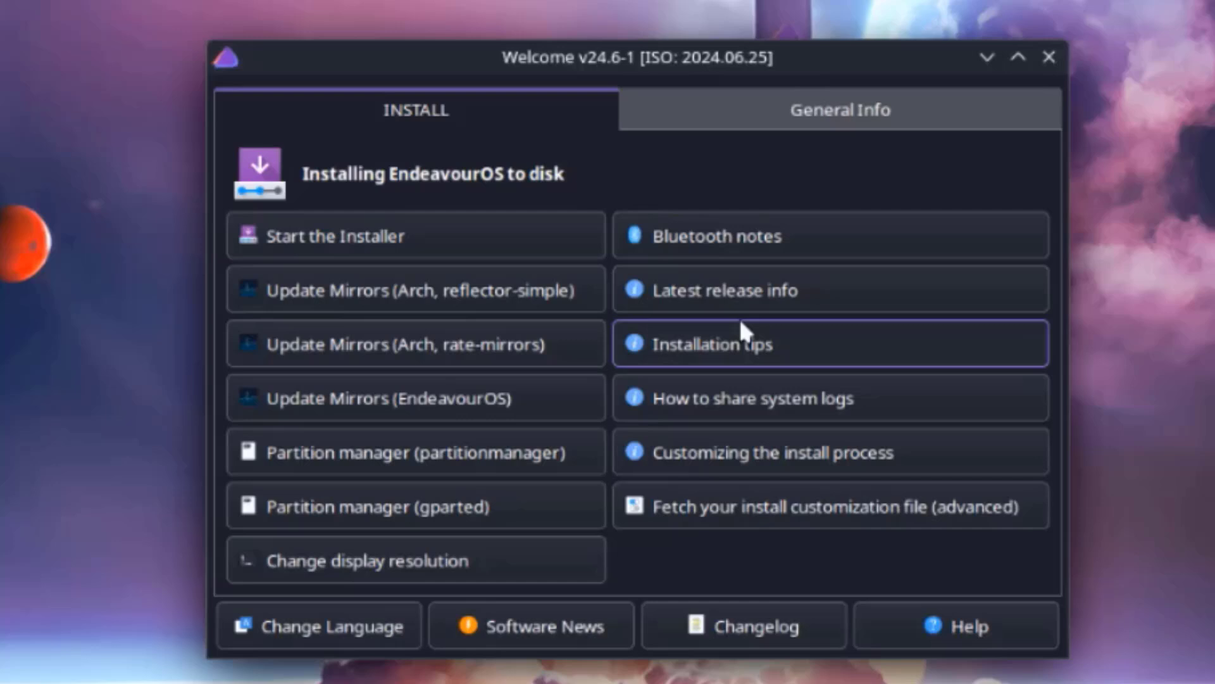
left_click(799, 110)
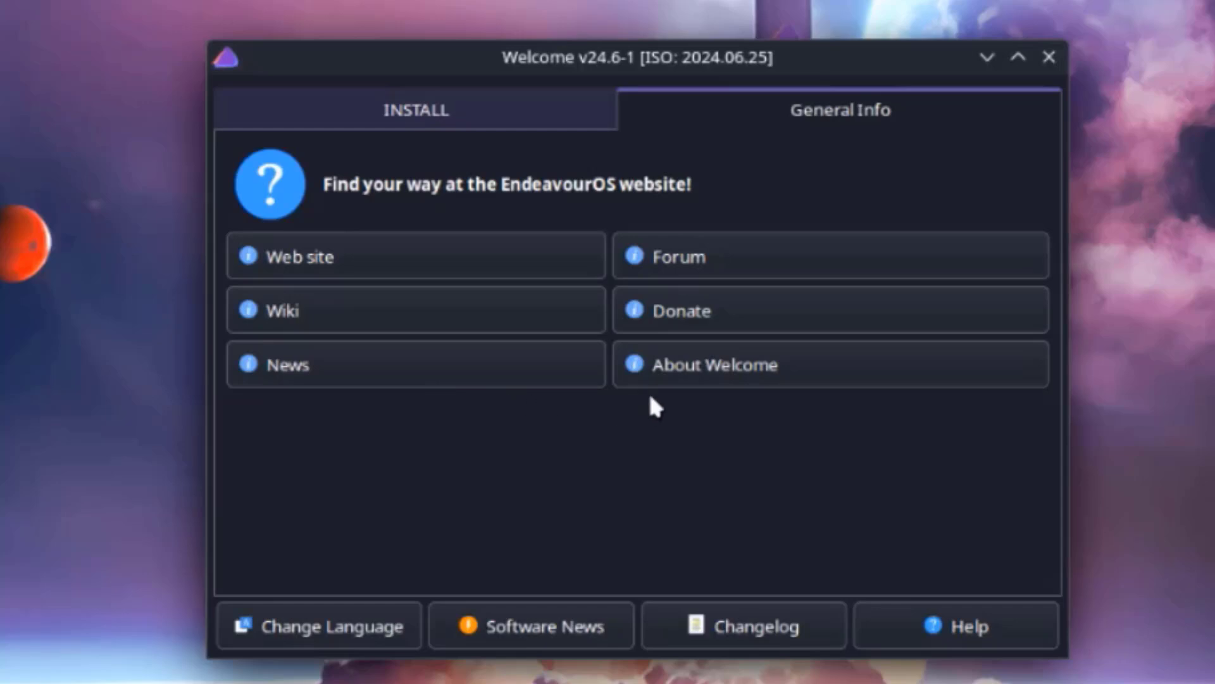
left_click(462, 110)
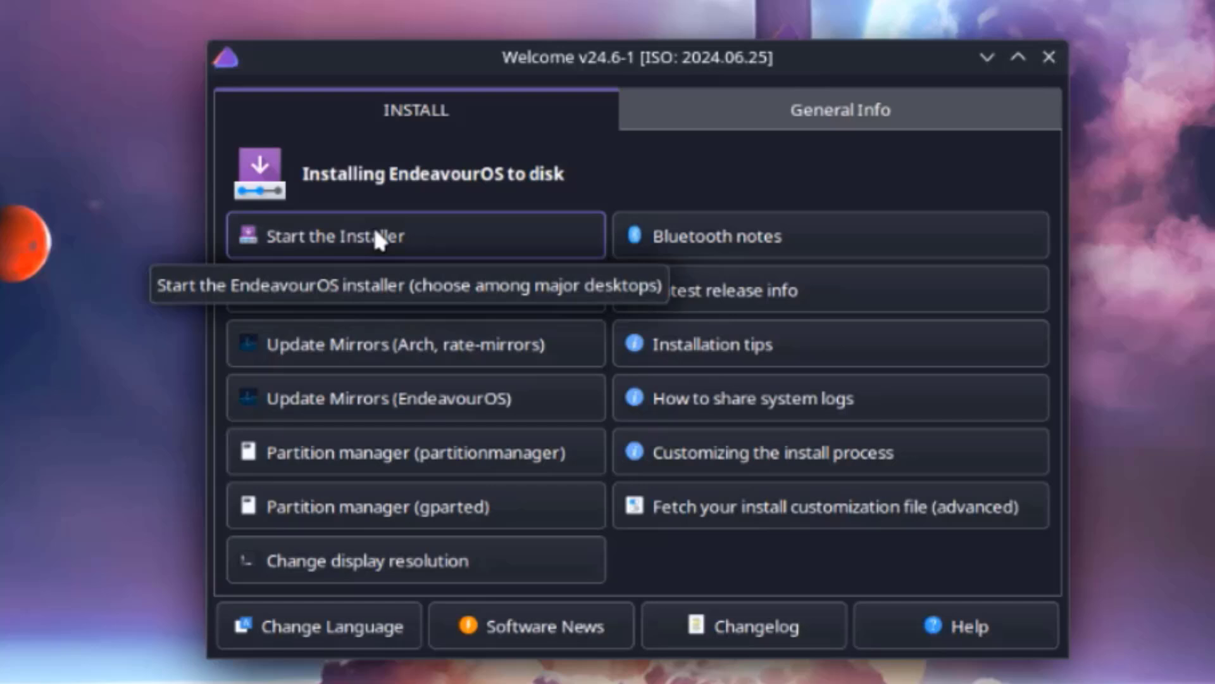
left_click(391, 231)
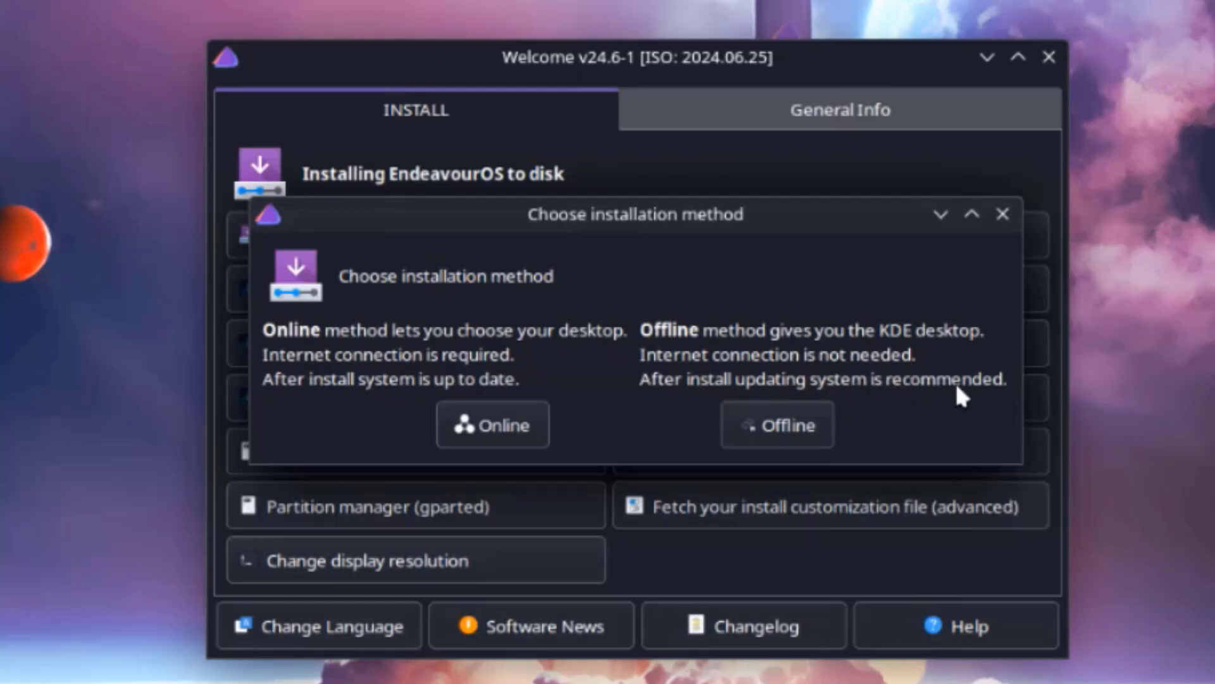
- Choose the Online installation method to launch the EndeavourOS Installer
left_click(500, 414)
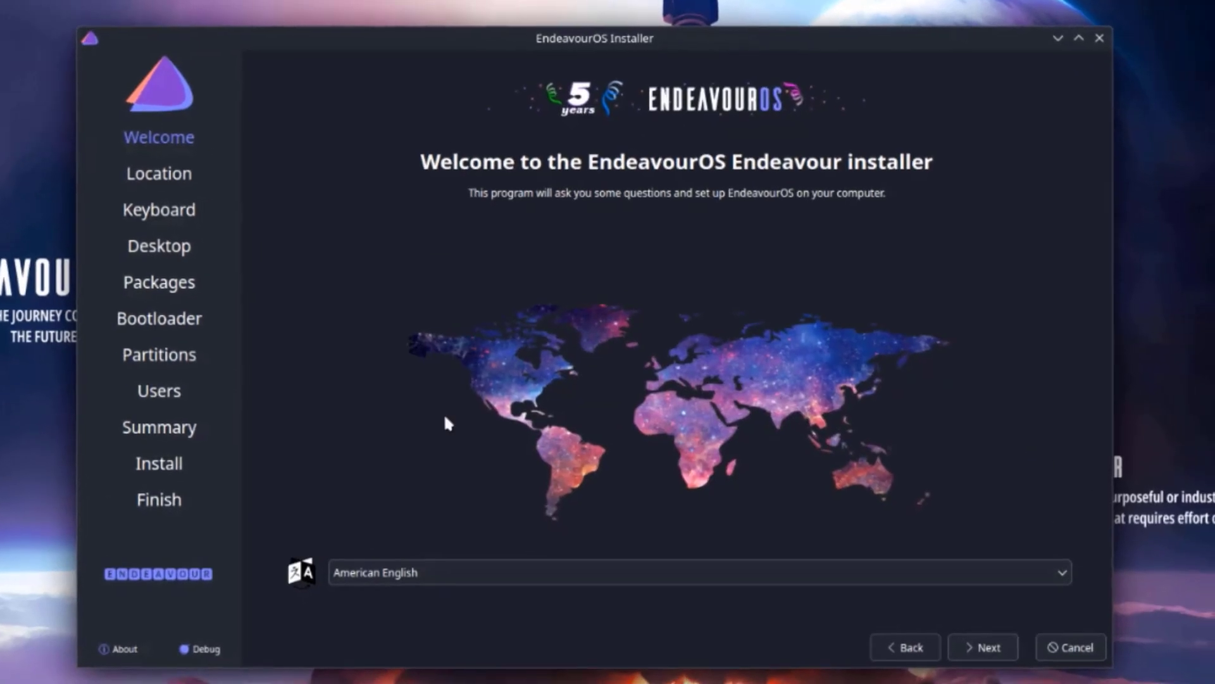
- Keep American English and the America/New York time zone, advancing to the Keyboard page
left_click(427, 568)
left_click(428, 573)
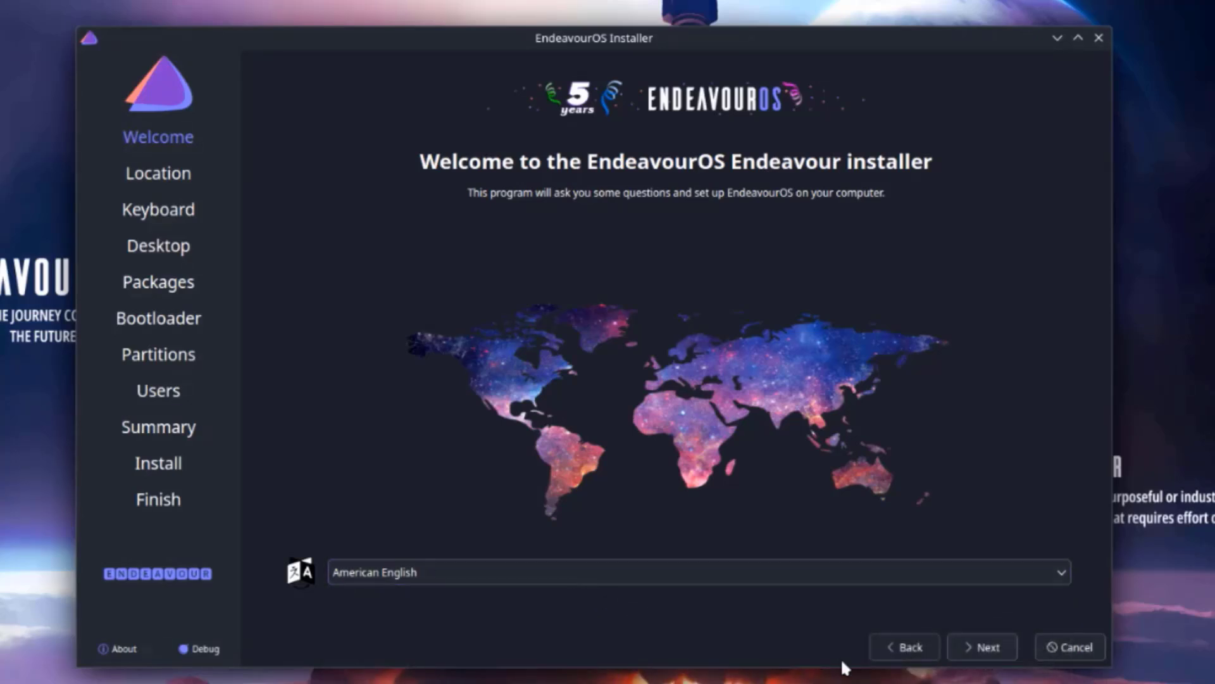
left_click(965, 645)
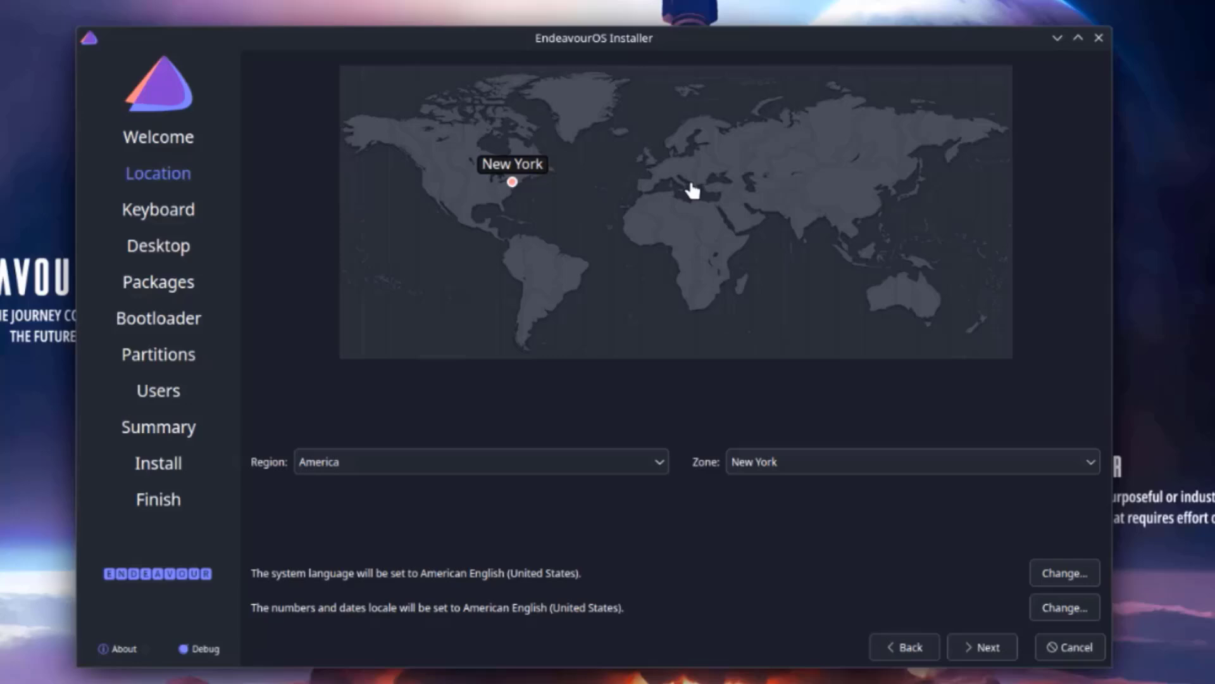
left_click(1000, 649)
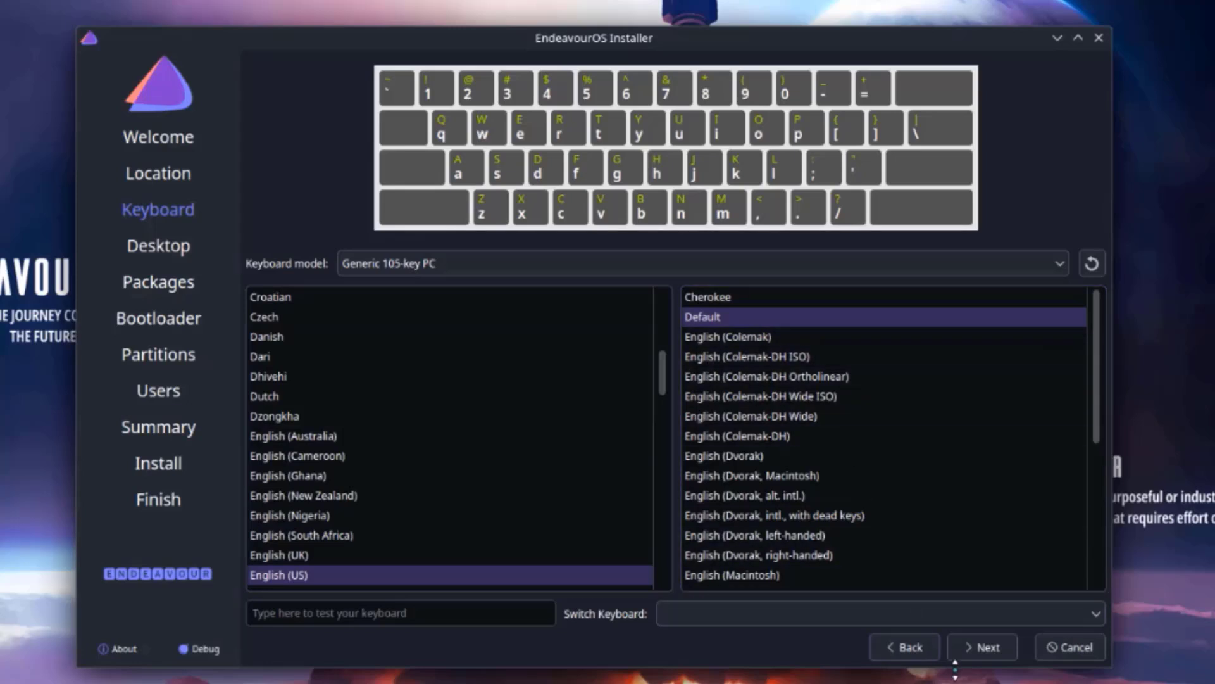
- Preview GNOME, Xfce4, Cinnamon, Mate, Budgie, LXQT, LXDE and i3-wm, then pick Plasma KDE
left_click(990, 646)
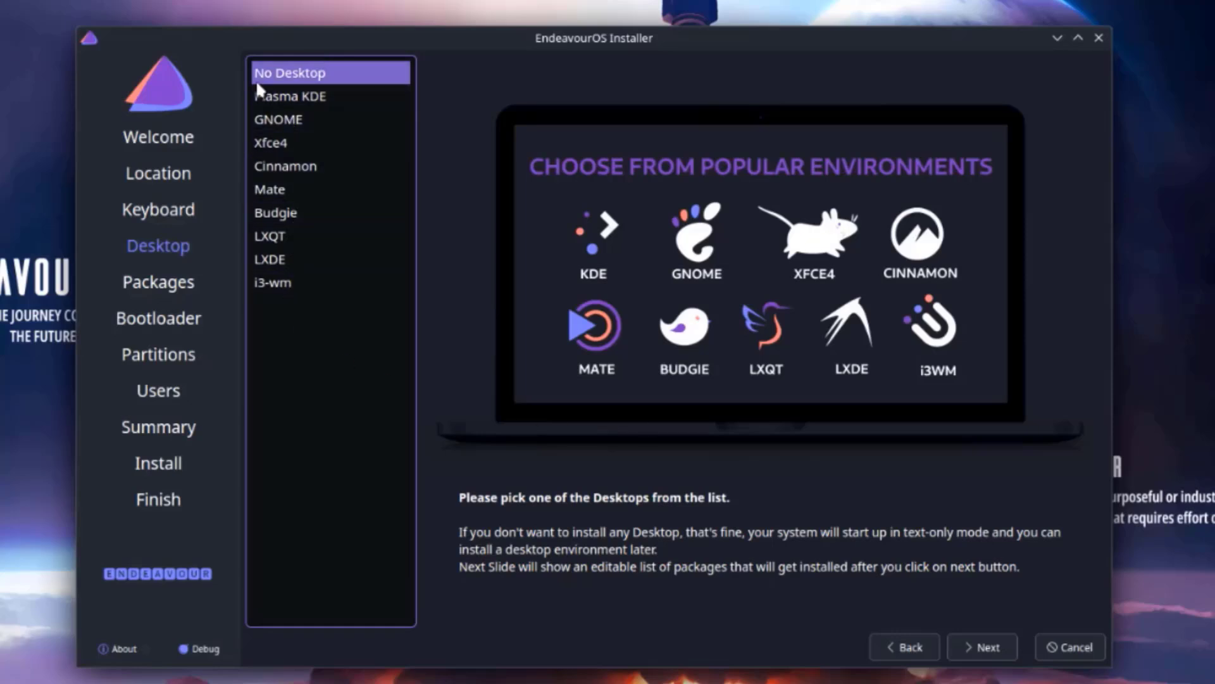
left_click(313, 94)
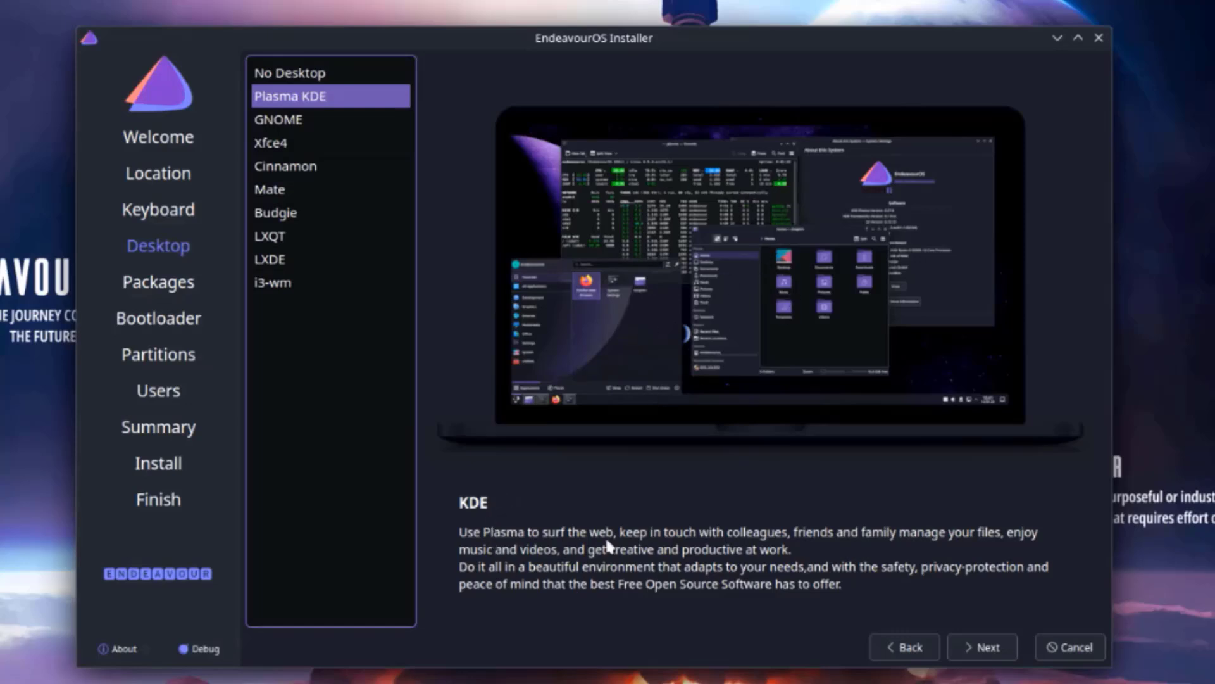
key("Down")
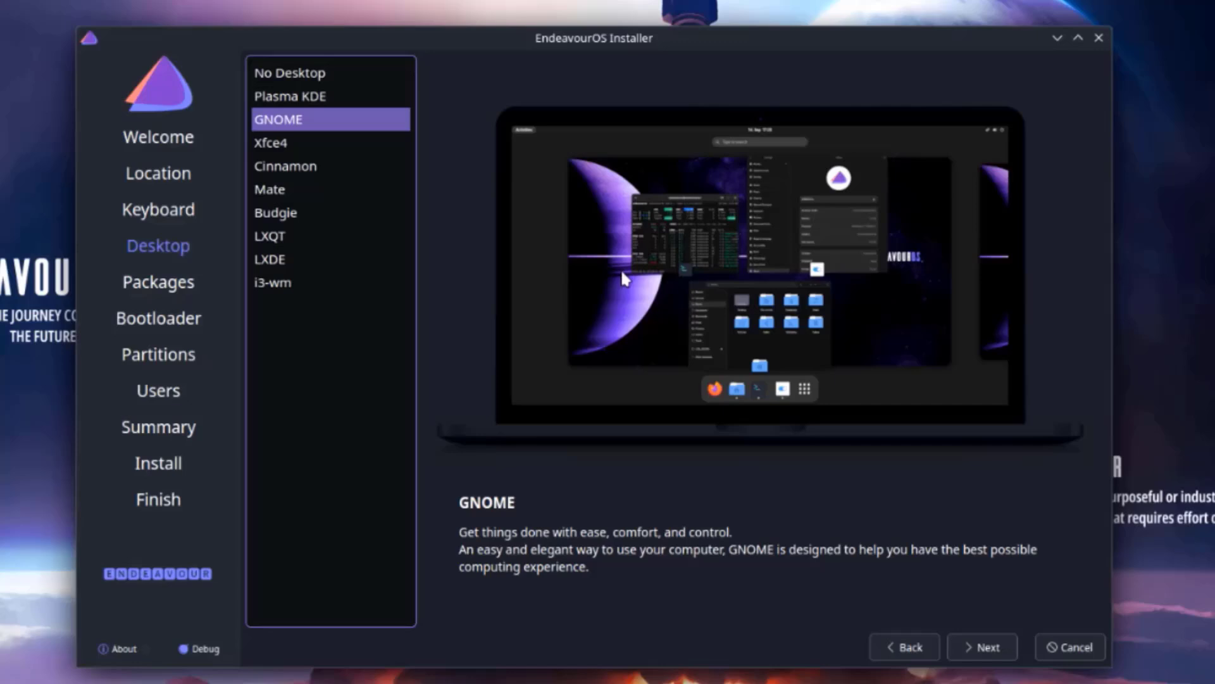
left_click(283, 140)
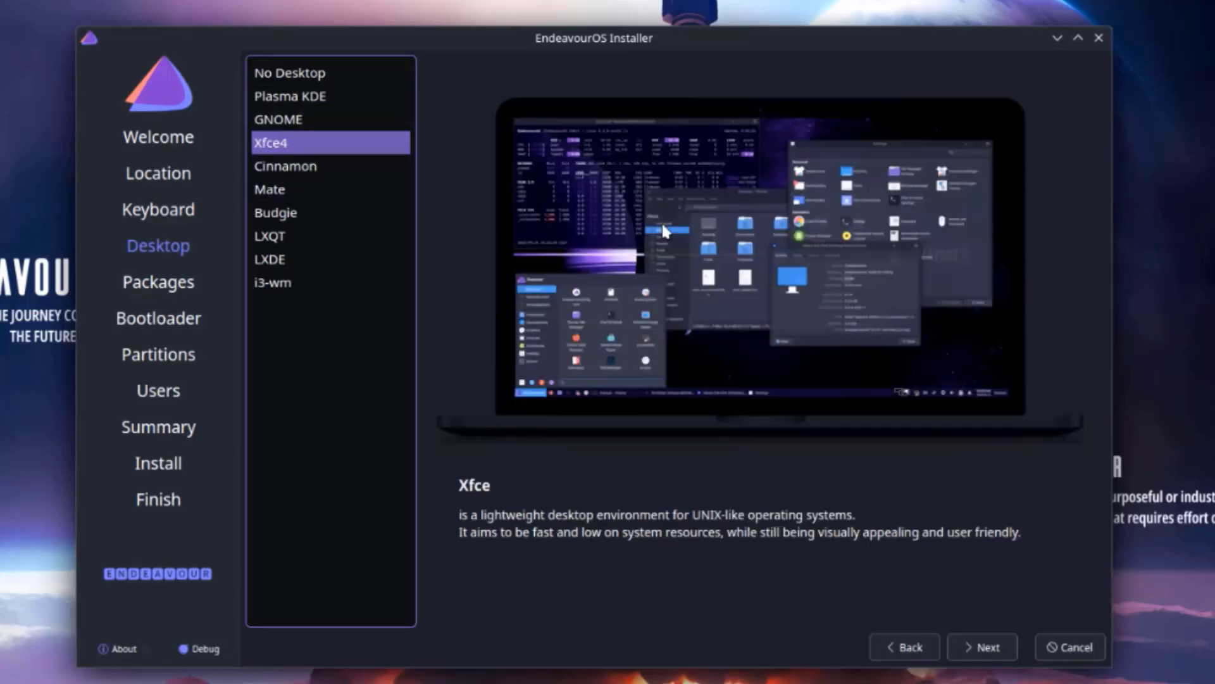
key("Down")
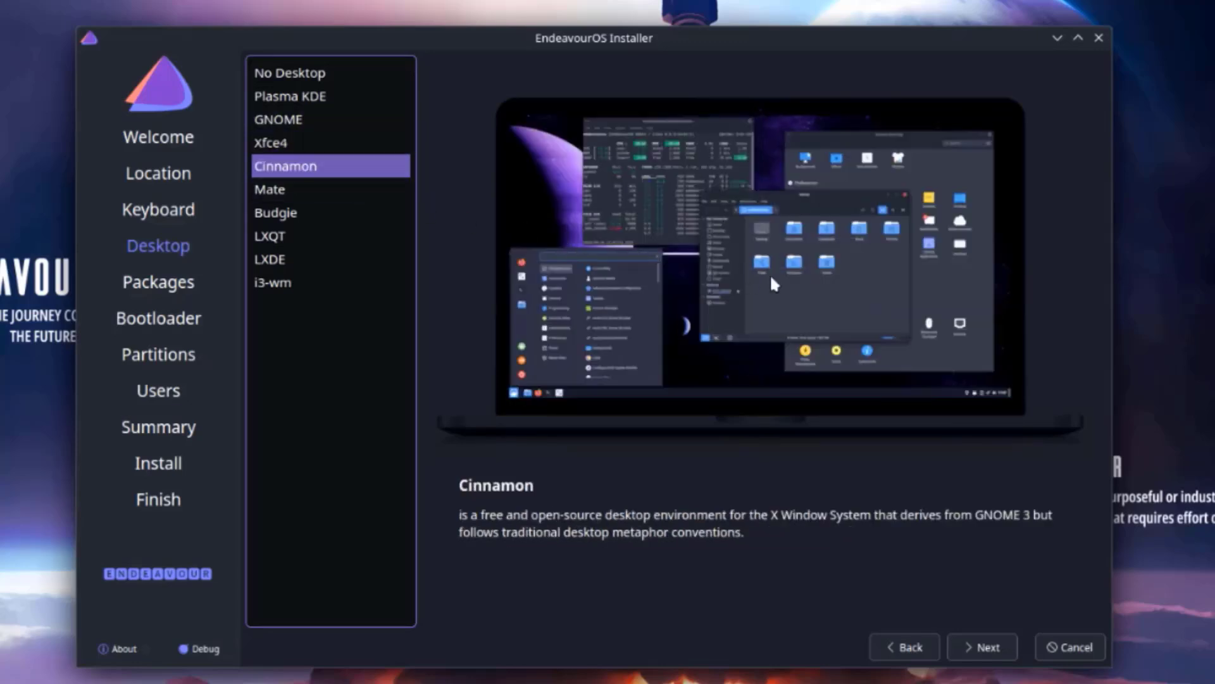
left_click(304, 189)
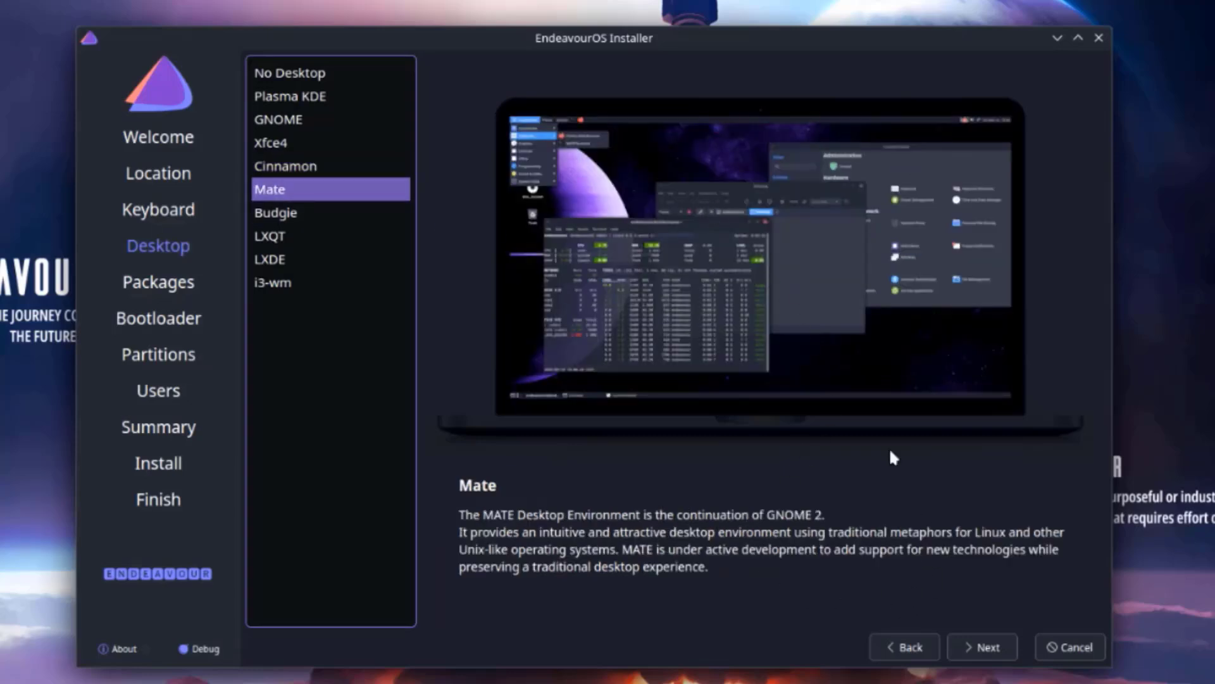
left_click(331, 217)
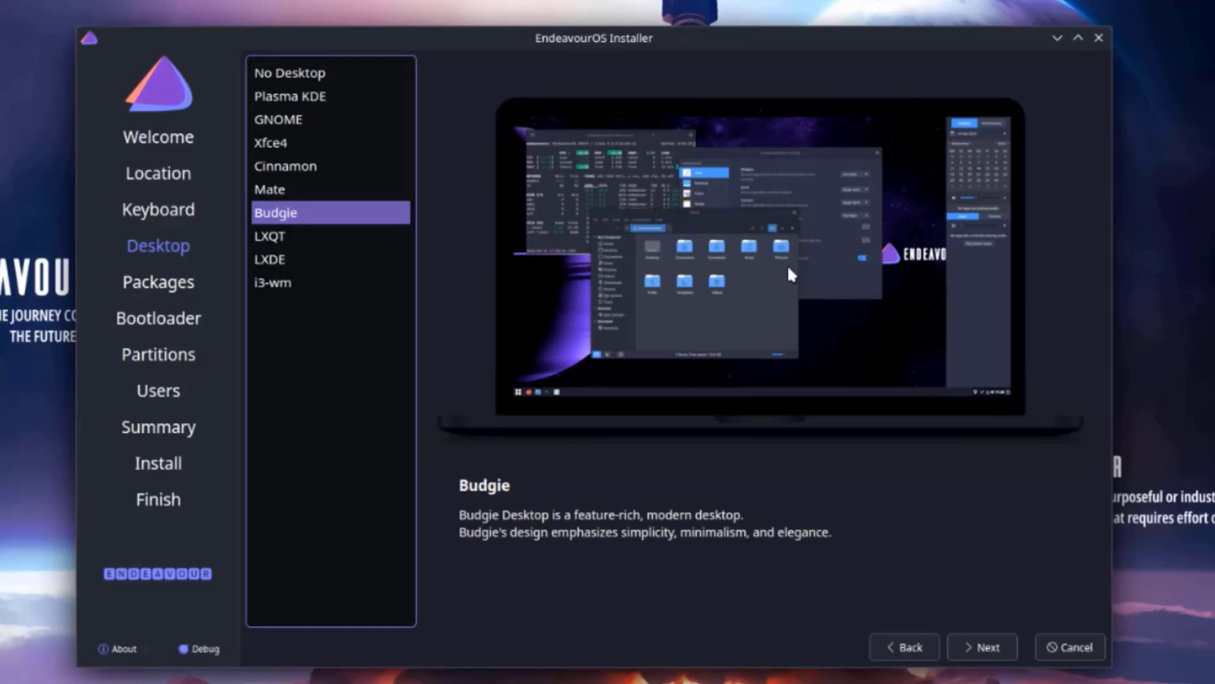
left_click(295, 244)
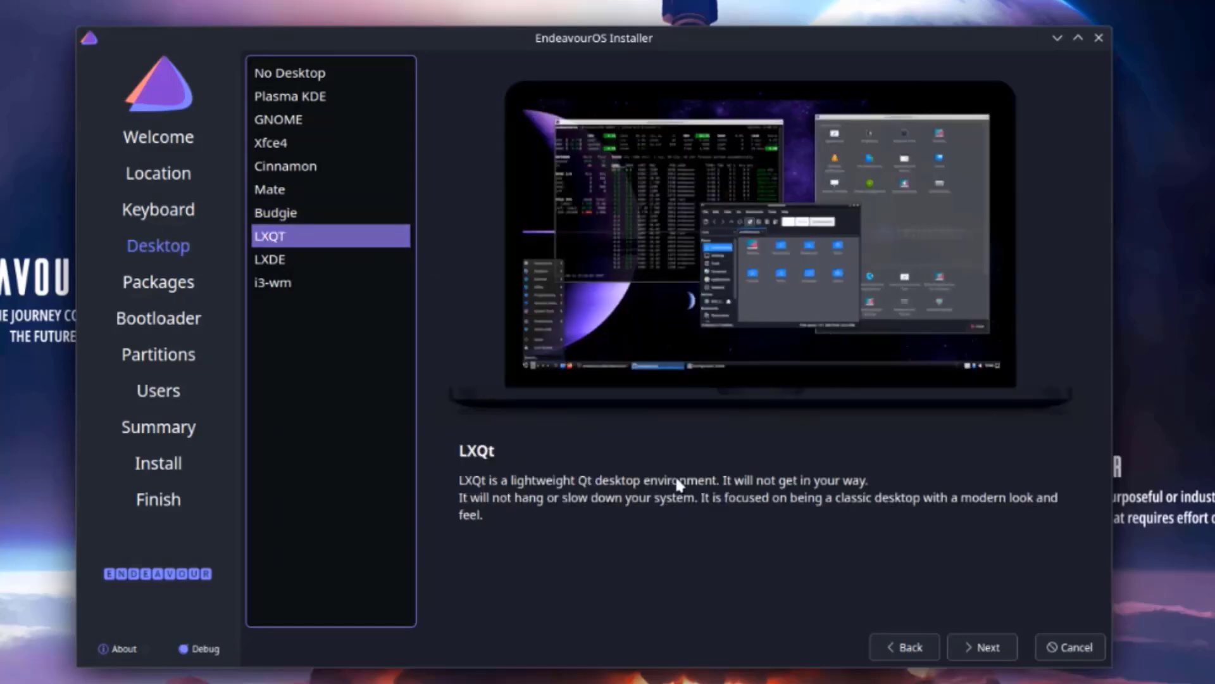
left_click(282, 262)
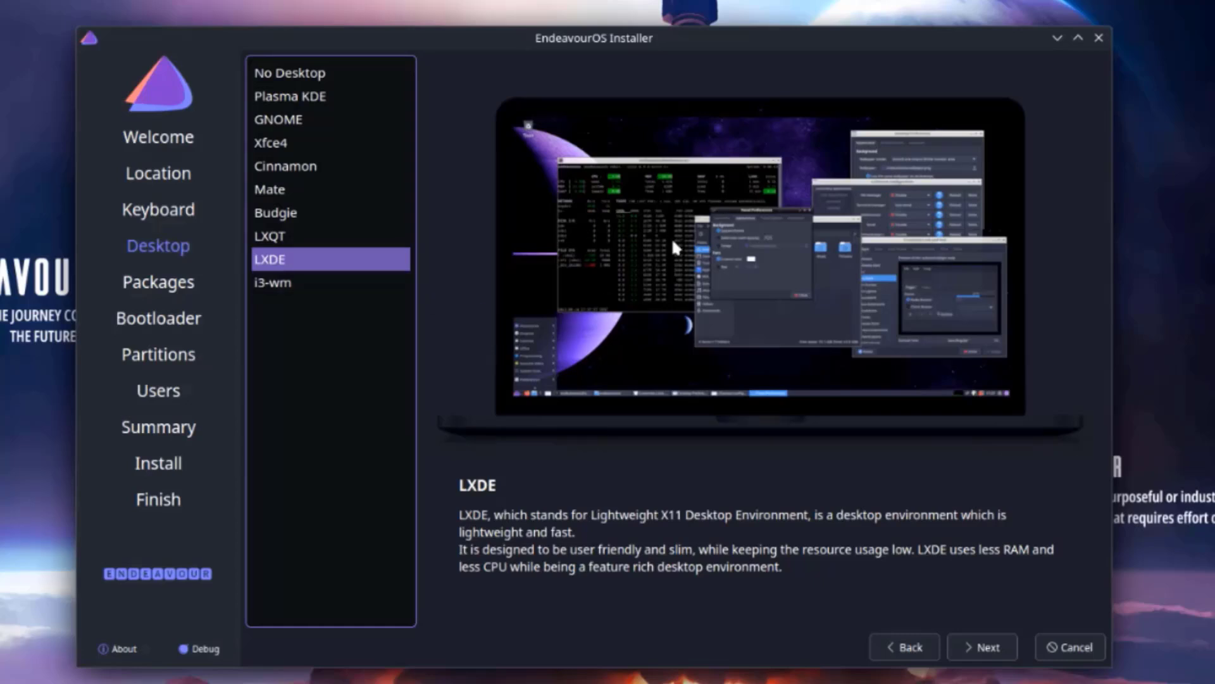
left_click(290, 282)
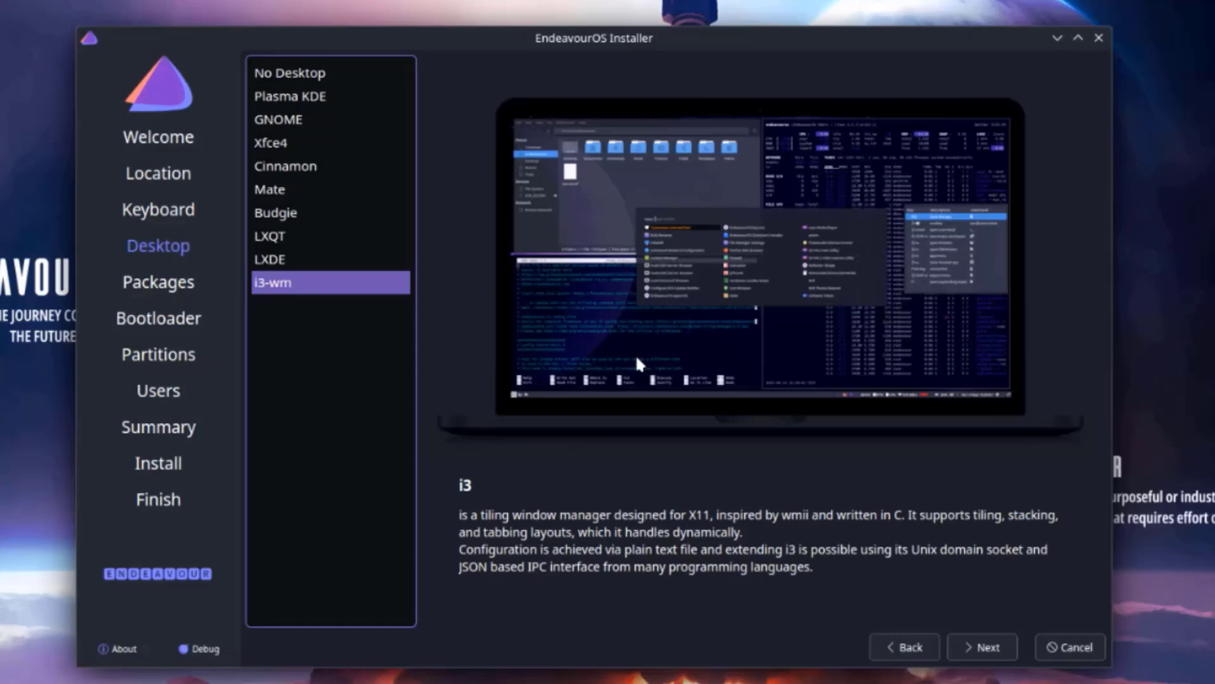
left_click(292, 89)
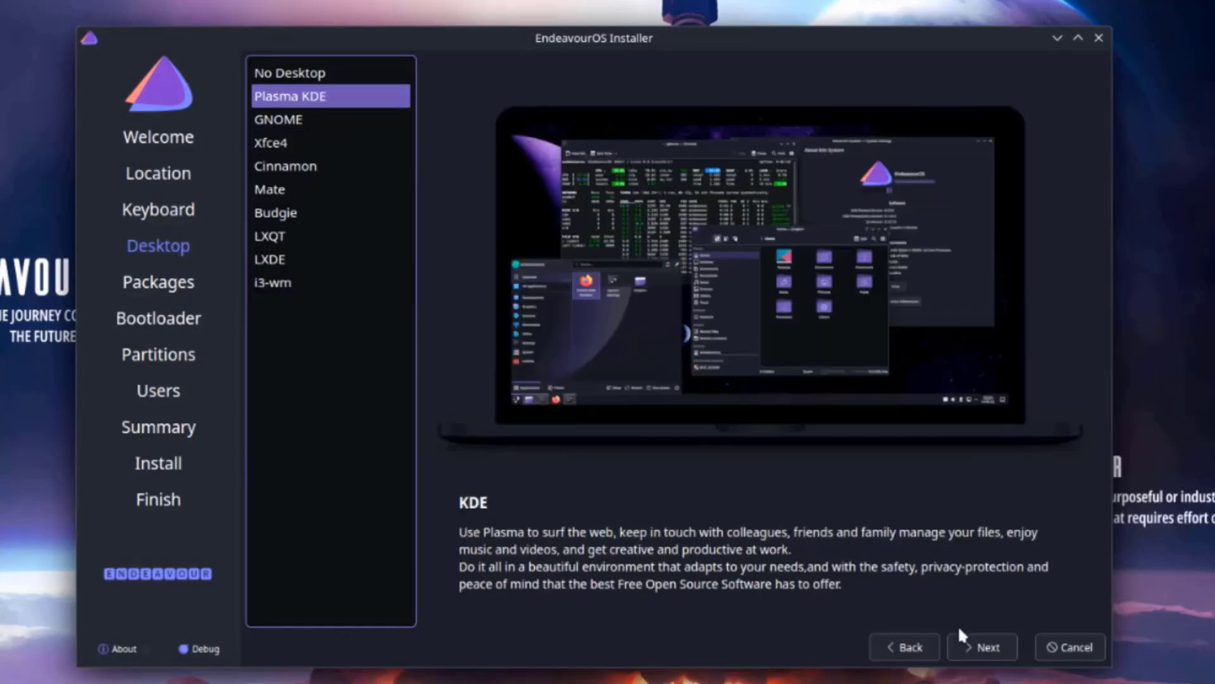
left_click(985, 647)
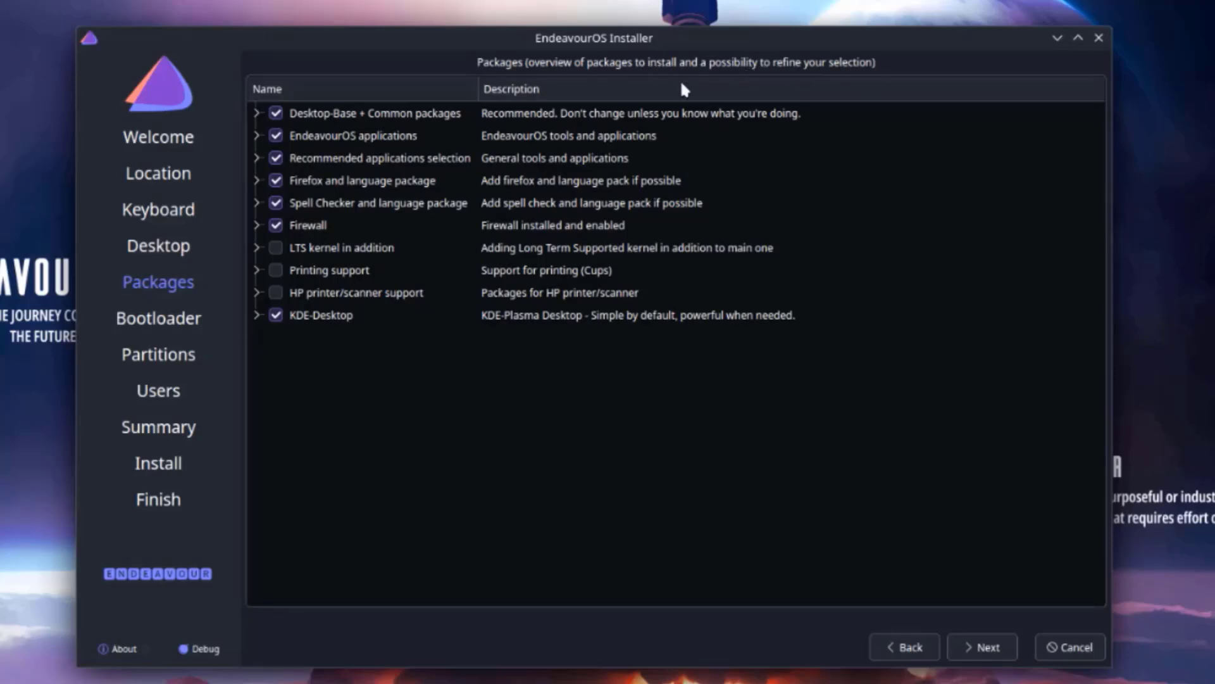
- Expand the Desktop-Base, X11, GPU drivers, Package management and Desktop integration package groups
left_click(257, 113)
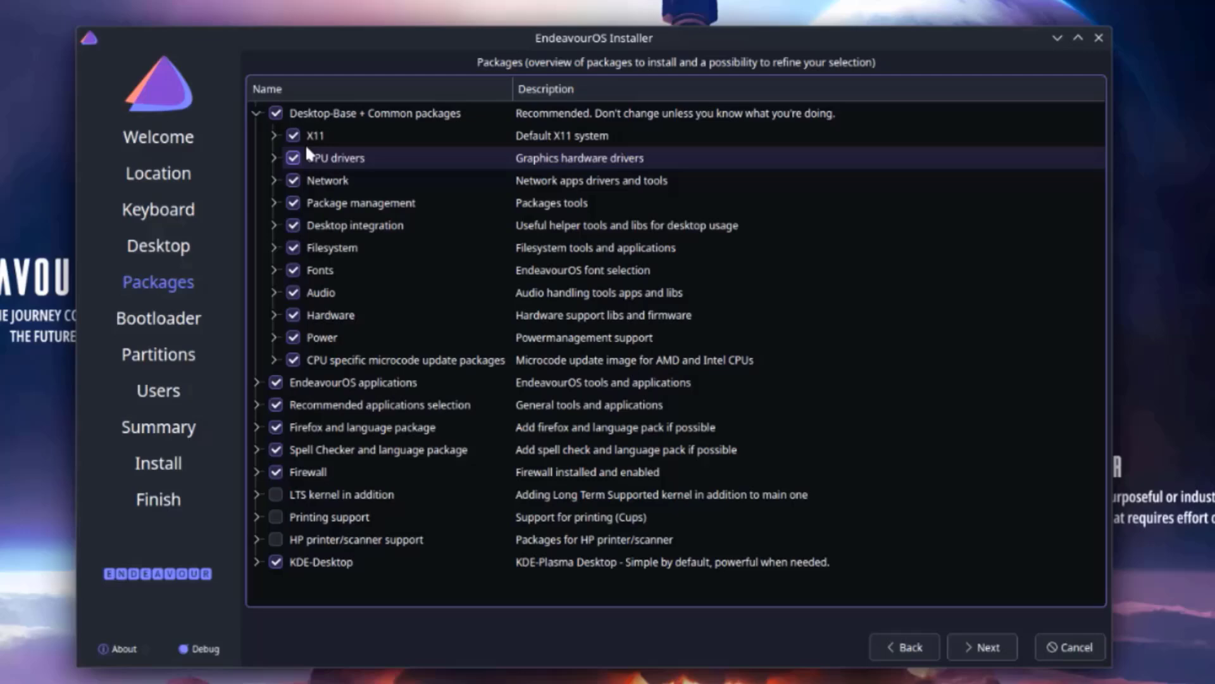
left_click(274, 135)
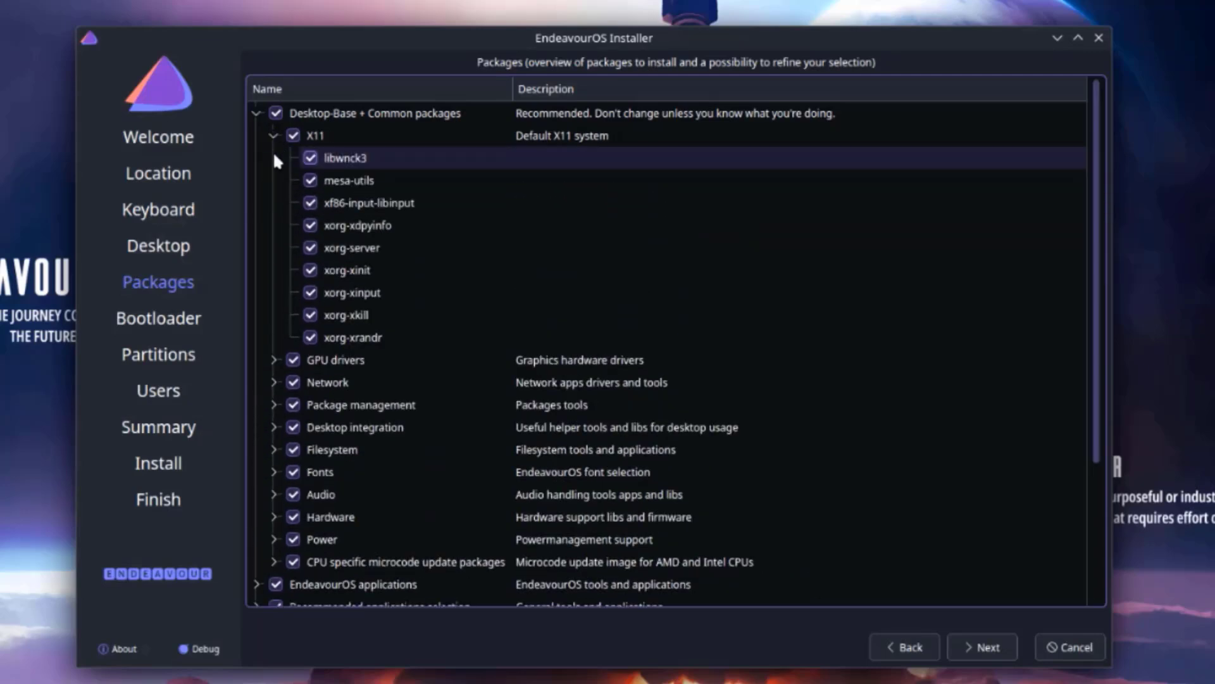
left_click(276, 368)
scroll(519, 380, "down", 4)
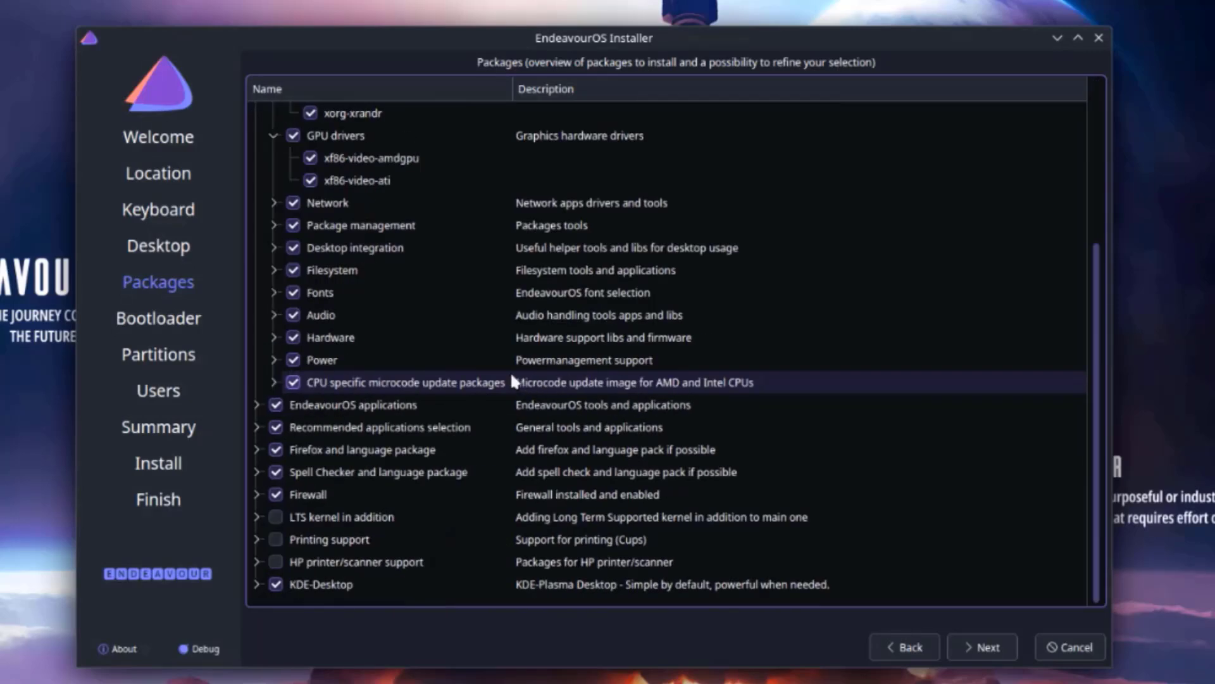
left_click(274, 225)
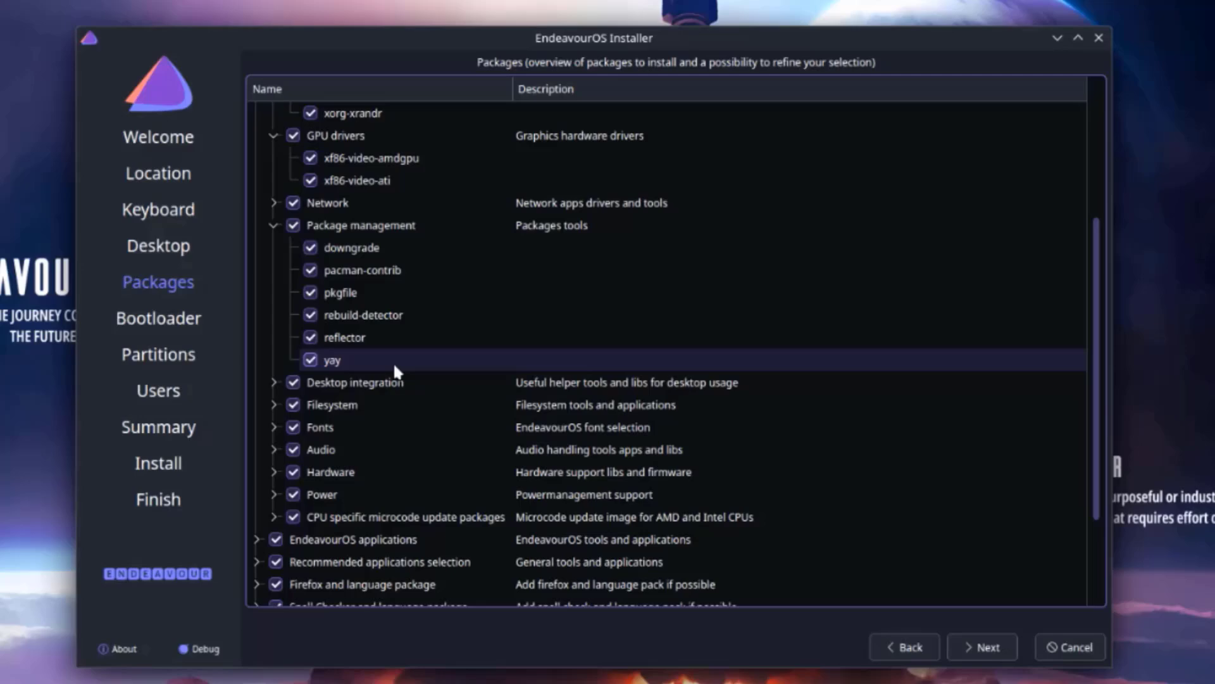
scroll(393, 362, "down", 2)
left_click(268, 248)
- Review the EndeavourOS applications and KDE-Desktop groups, keeping all default packages checked
scroll(481, 325, "down", 4)
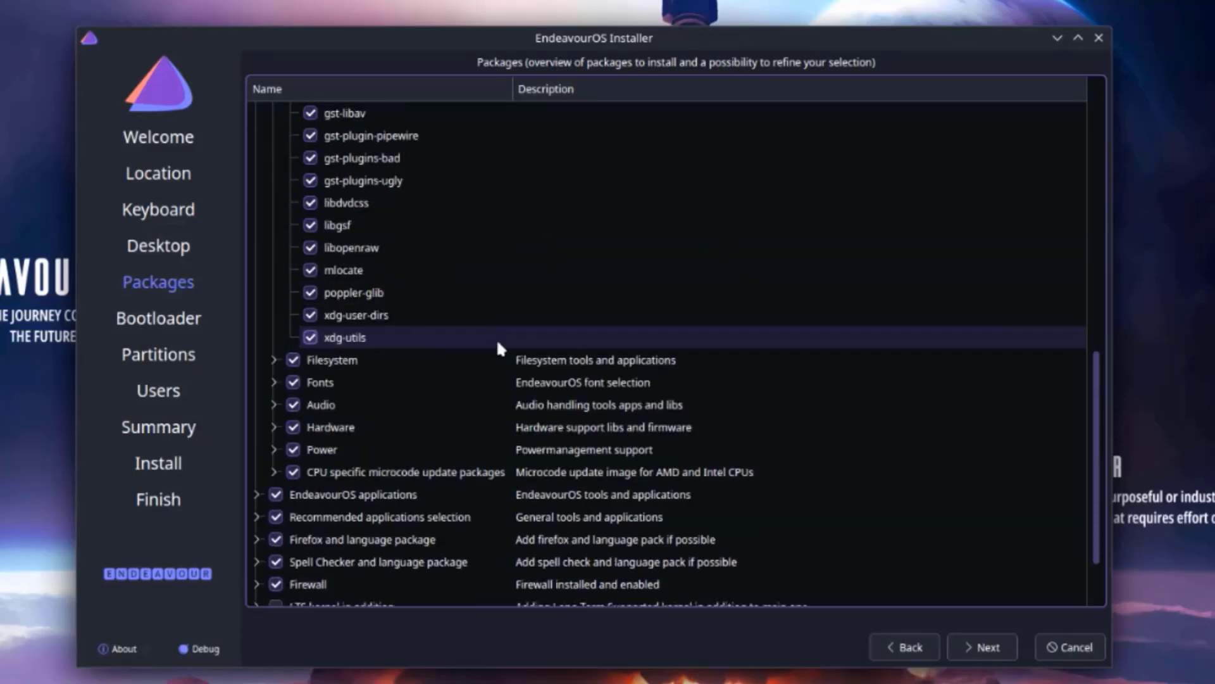
scroll(499, 338, "down", 2)
left_click(256, 403)
scroll(493, 458, "down", 3)
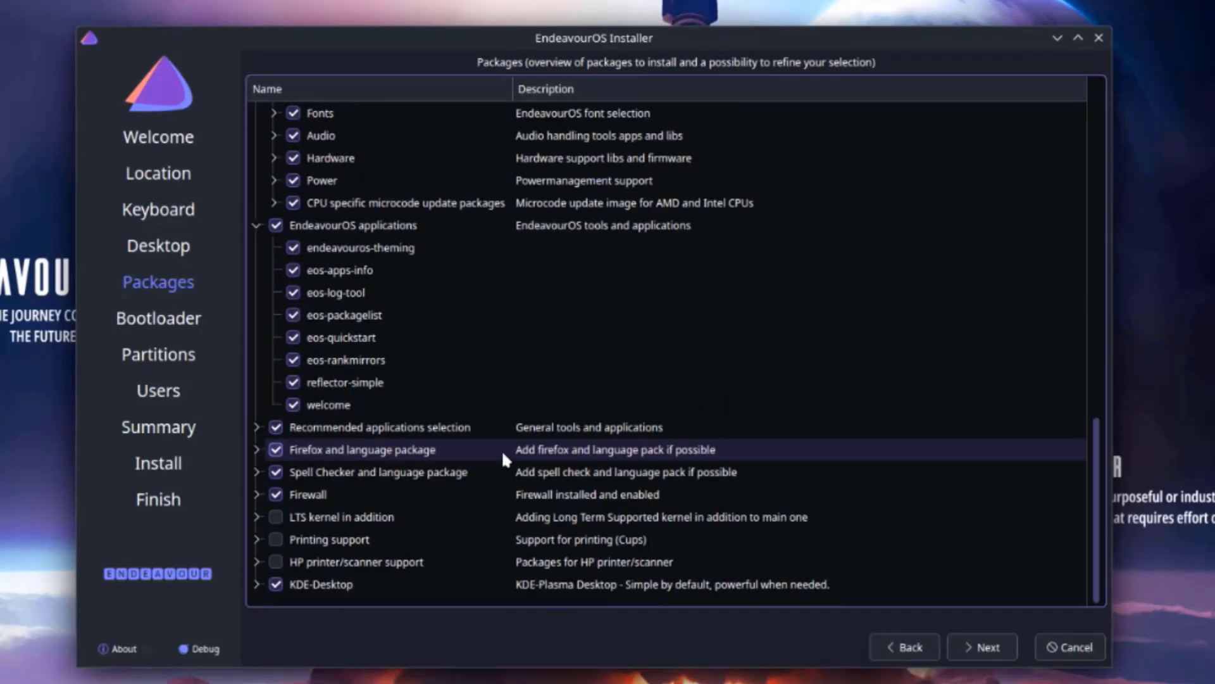
left_click(257, 583)
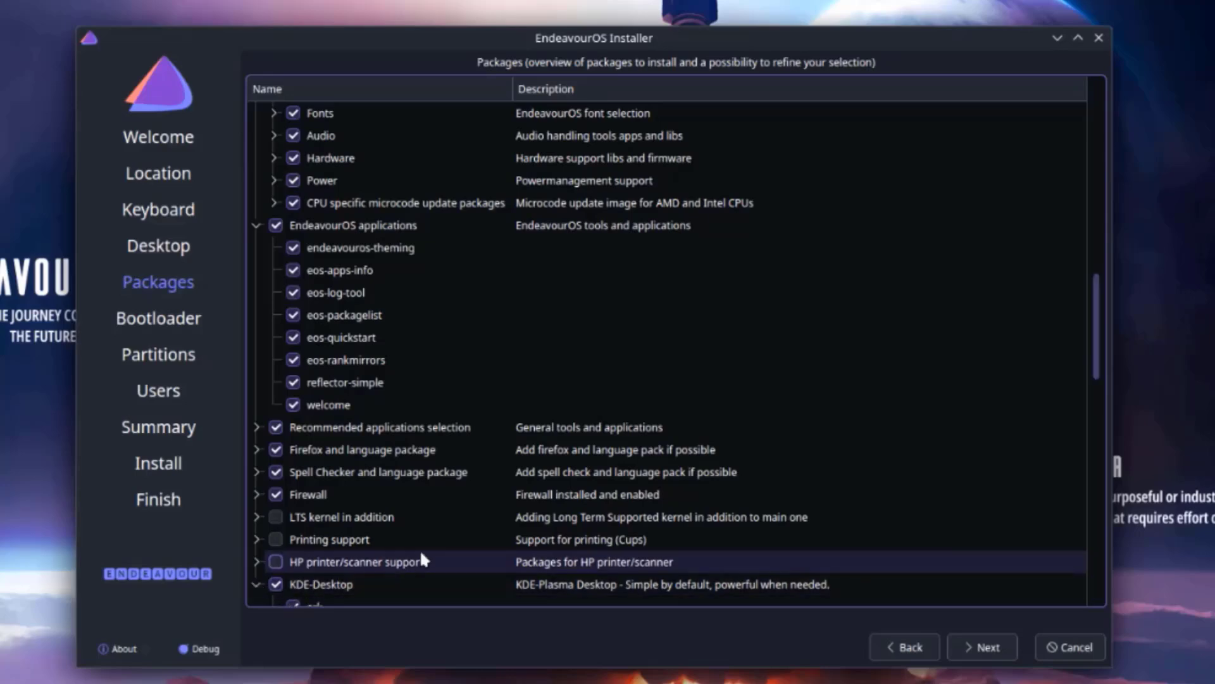
scroll(443, 531, "down", 15)
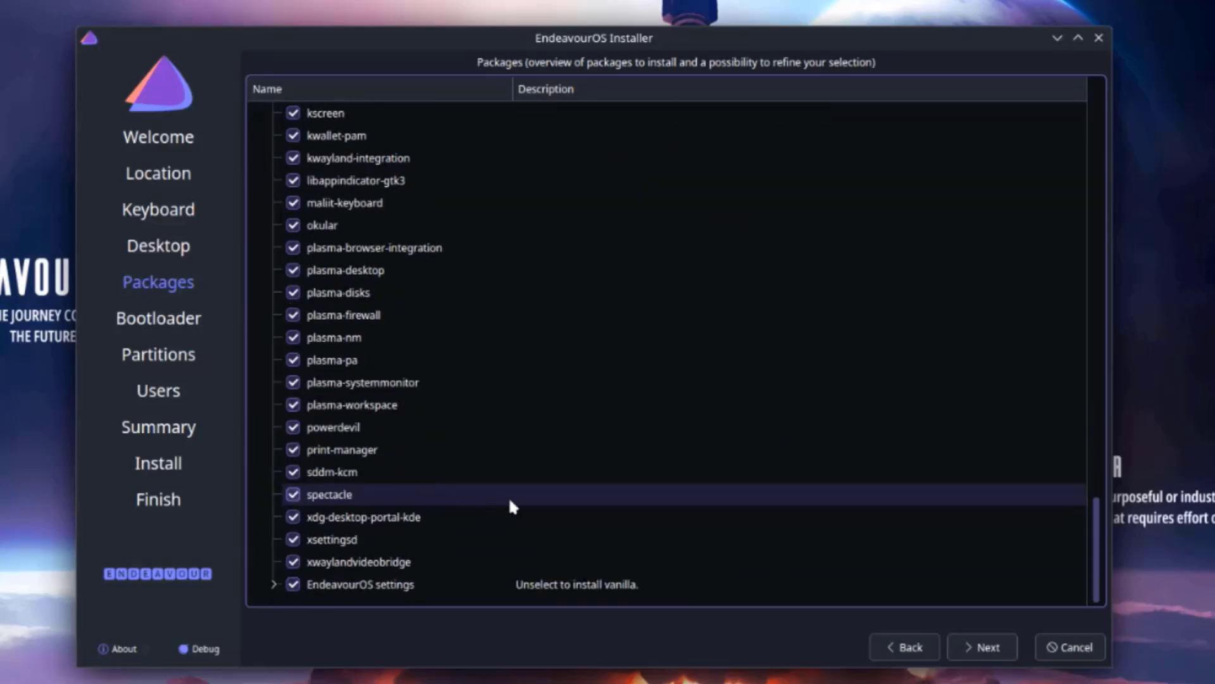
scroll(579, 497, "up", 5)
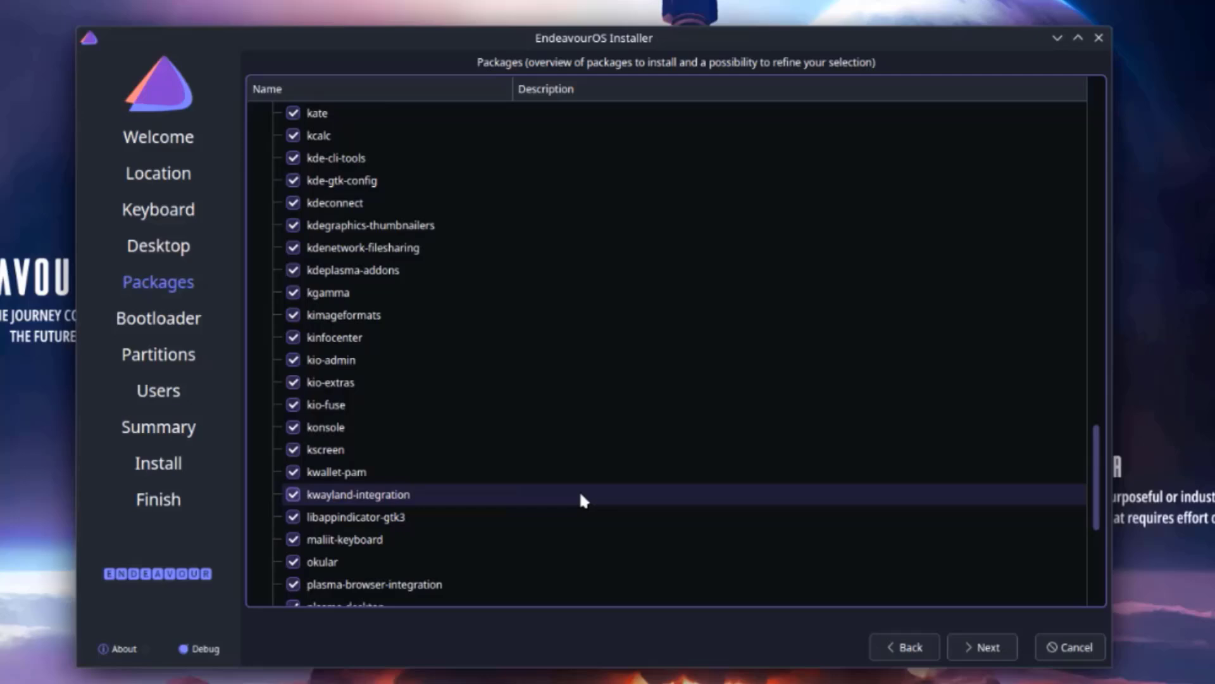
scroll(579, 490, "up", 11)
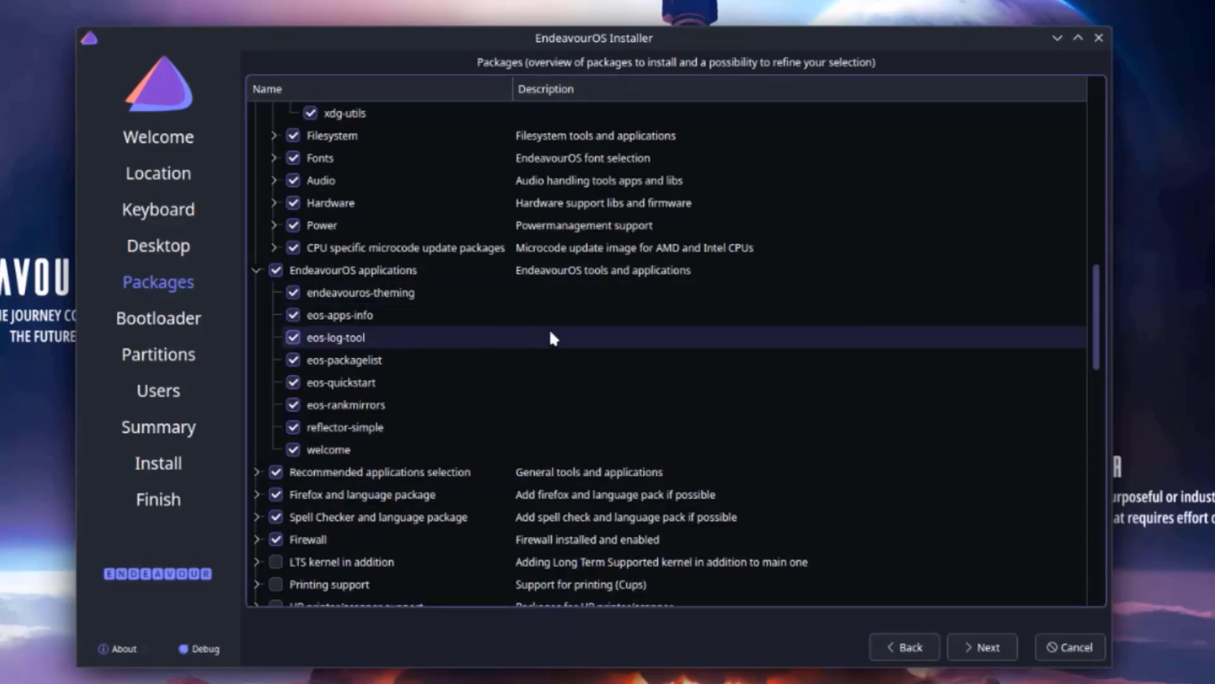
left_click(984, 648)
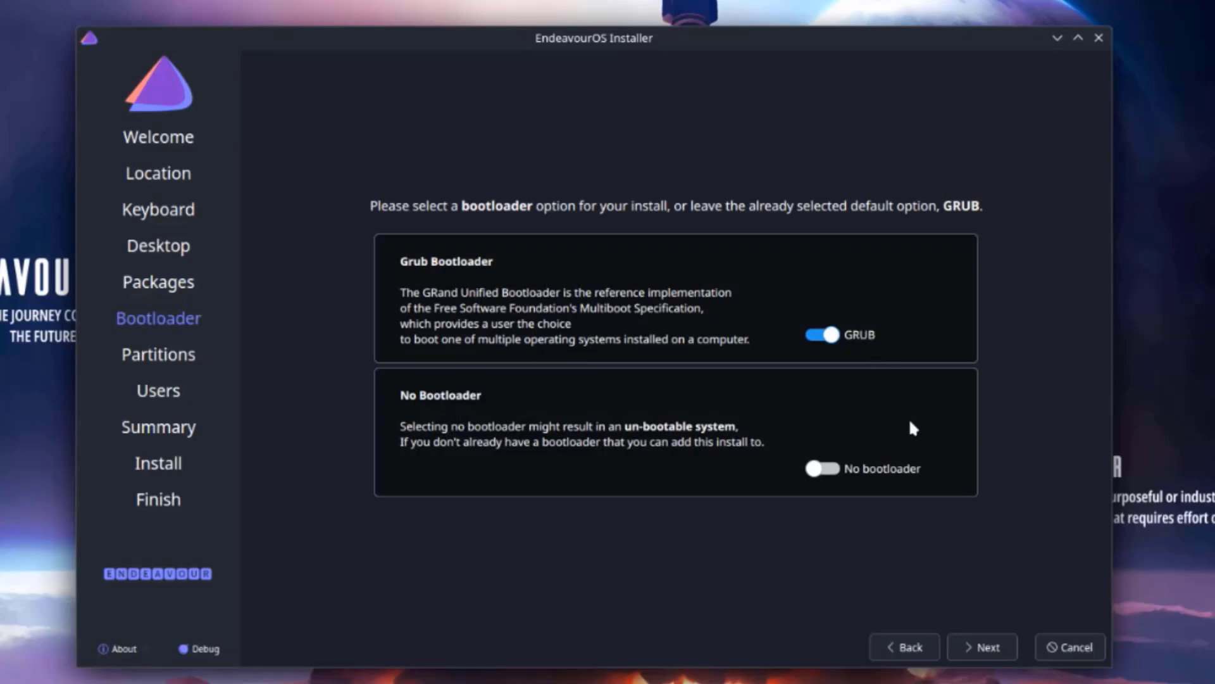
- Keep GRUB enabled as the bootloader and proceed to partitioning
left_click(997, 647)
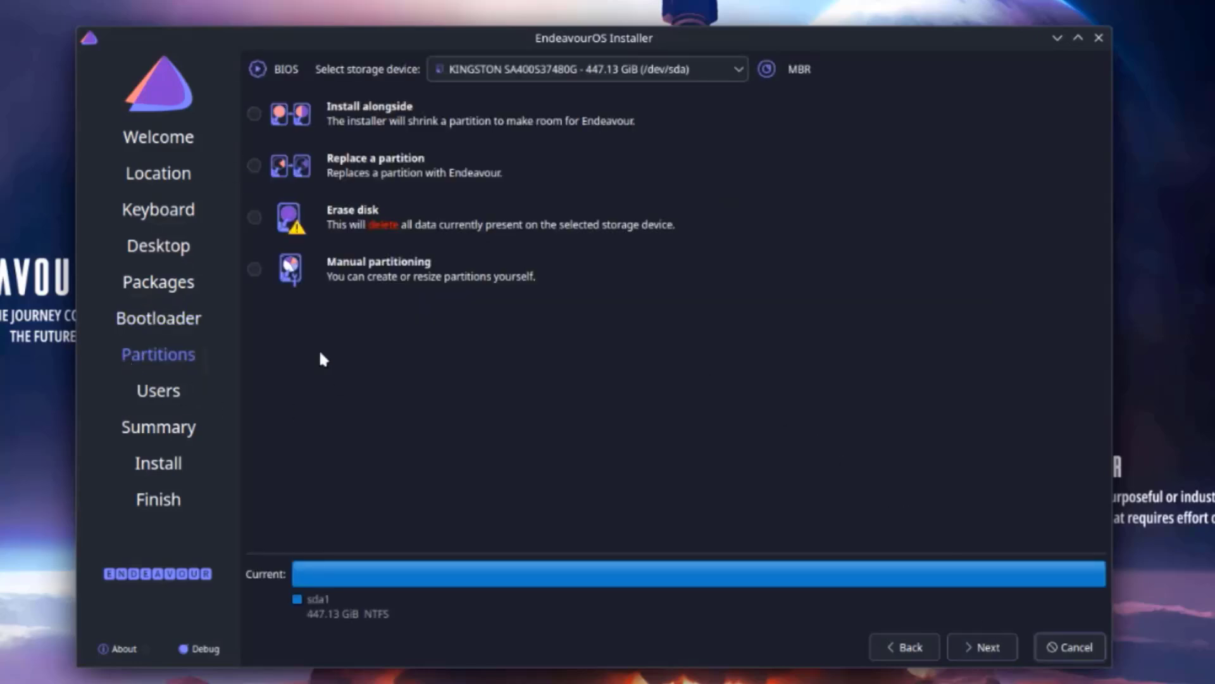
- Target the KINGSTON disk and choose Erase disk
left_click(482, 69)
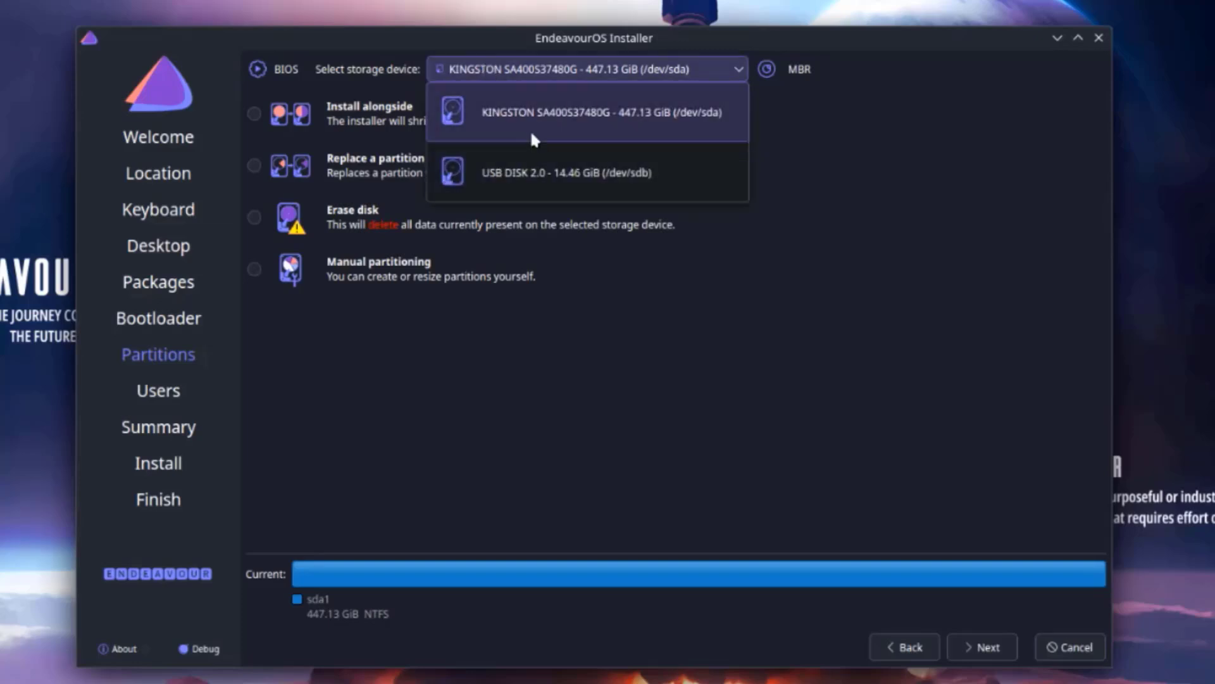
left_click(546, 128)
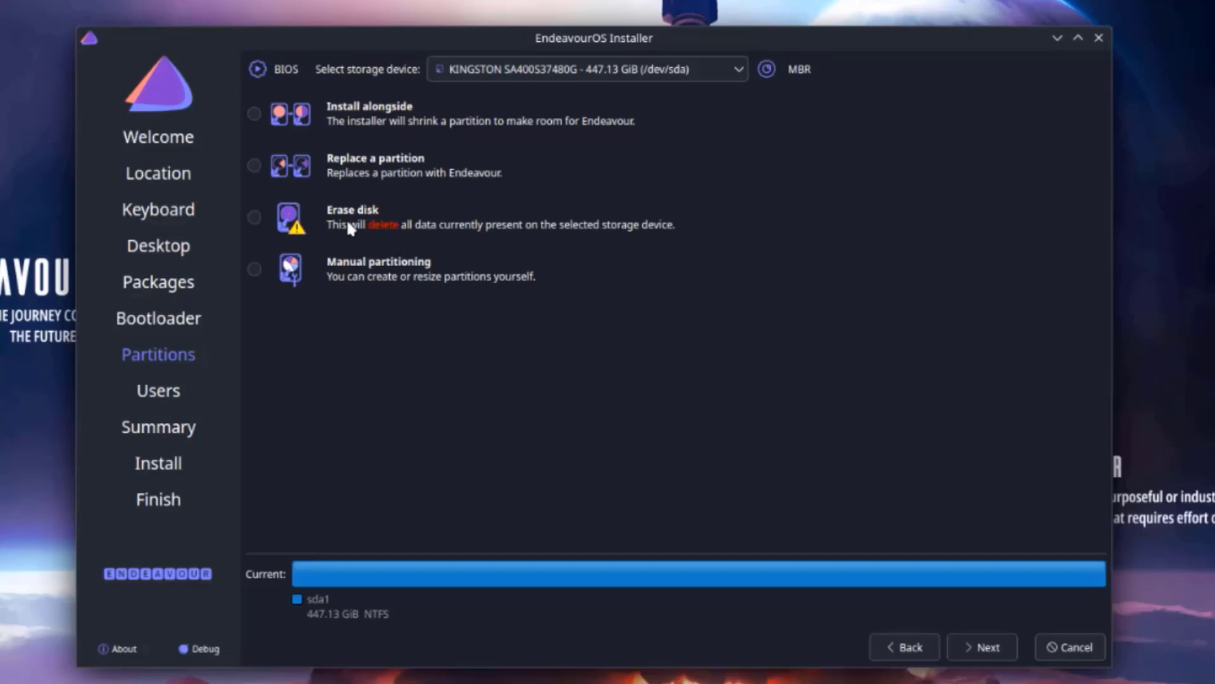
left_click(255, 217)
- Keep No swap, switch the filesystem from ext4 to btrfs, and keep the boot loader on the KINGSTON MBR
left_click(453, 266)
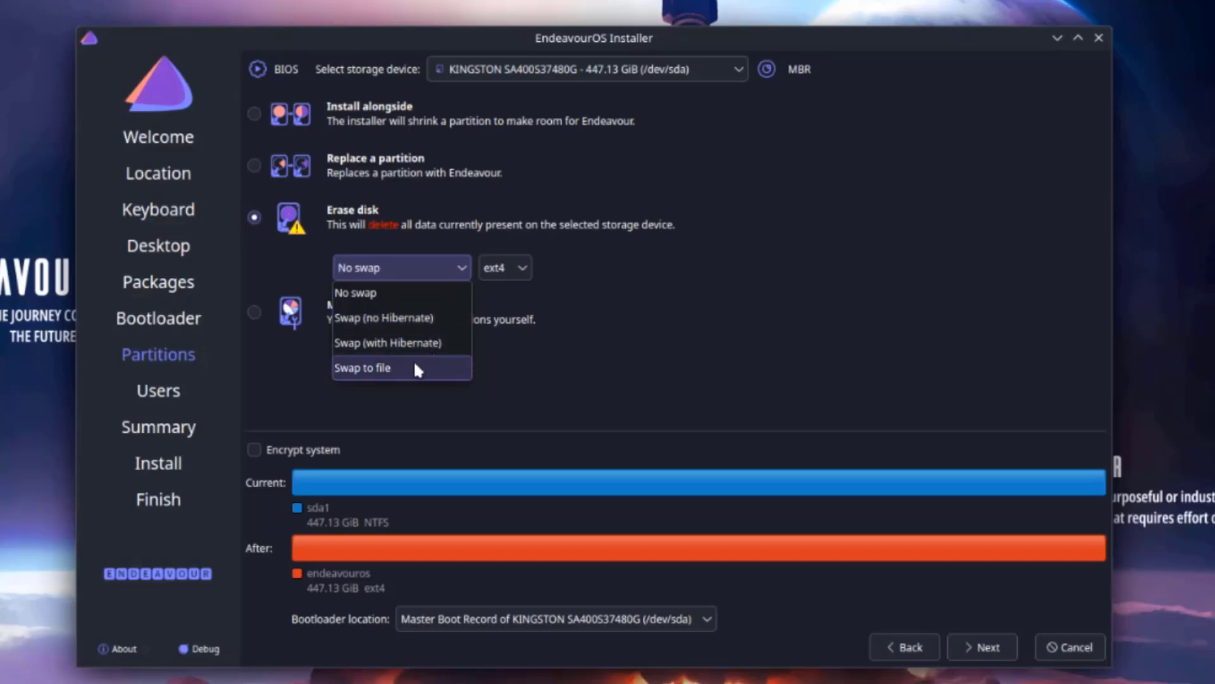
left_click(516, 362)
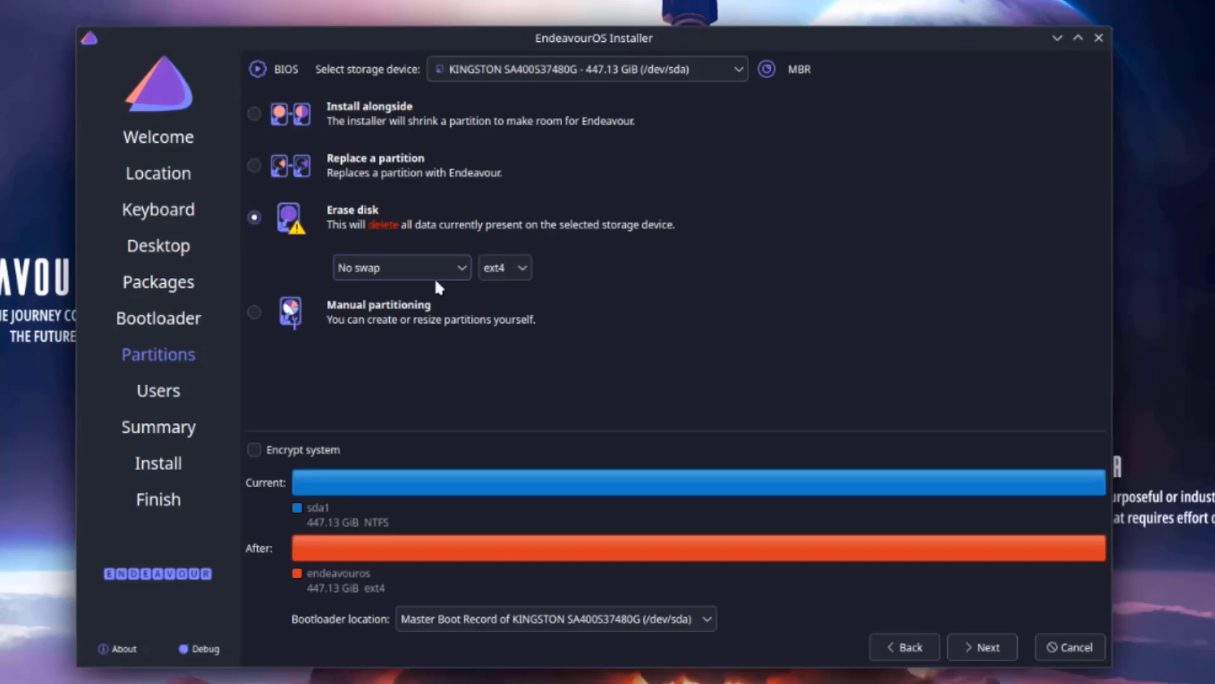
left_click(526, 268)
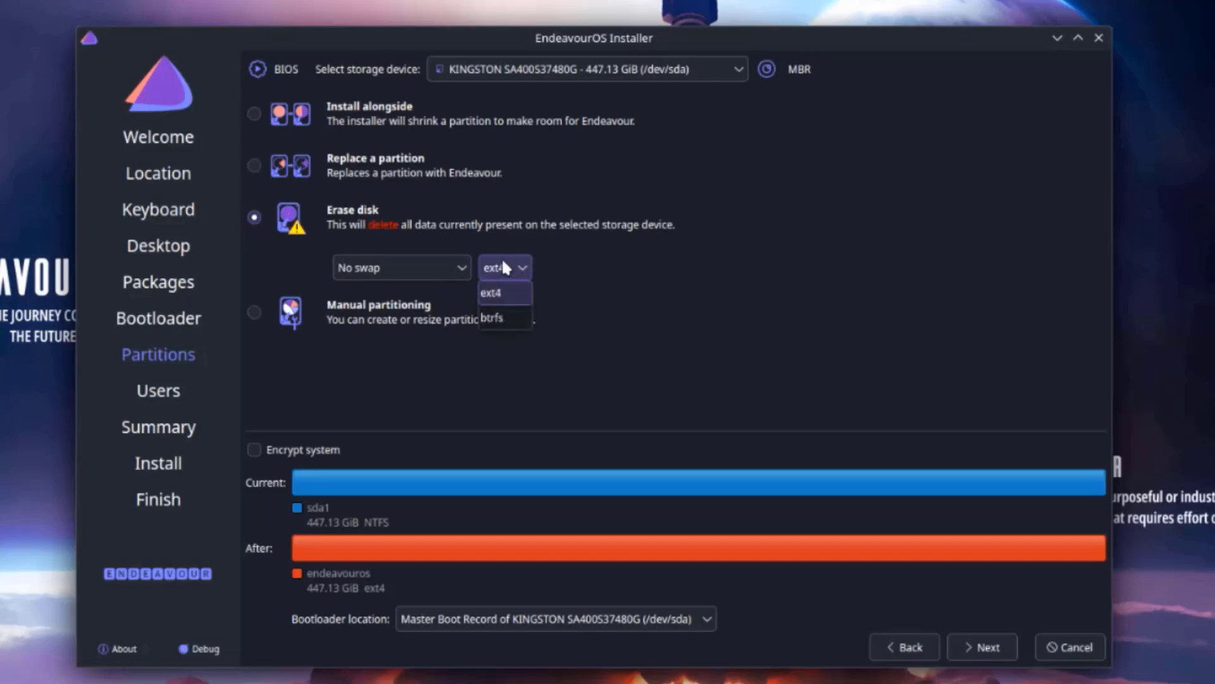
left_click(506, 315)
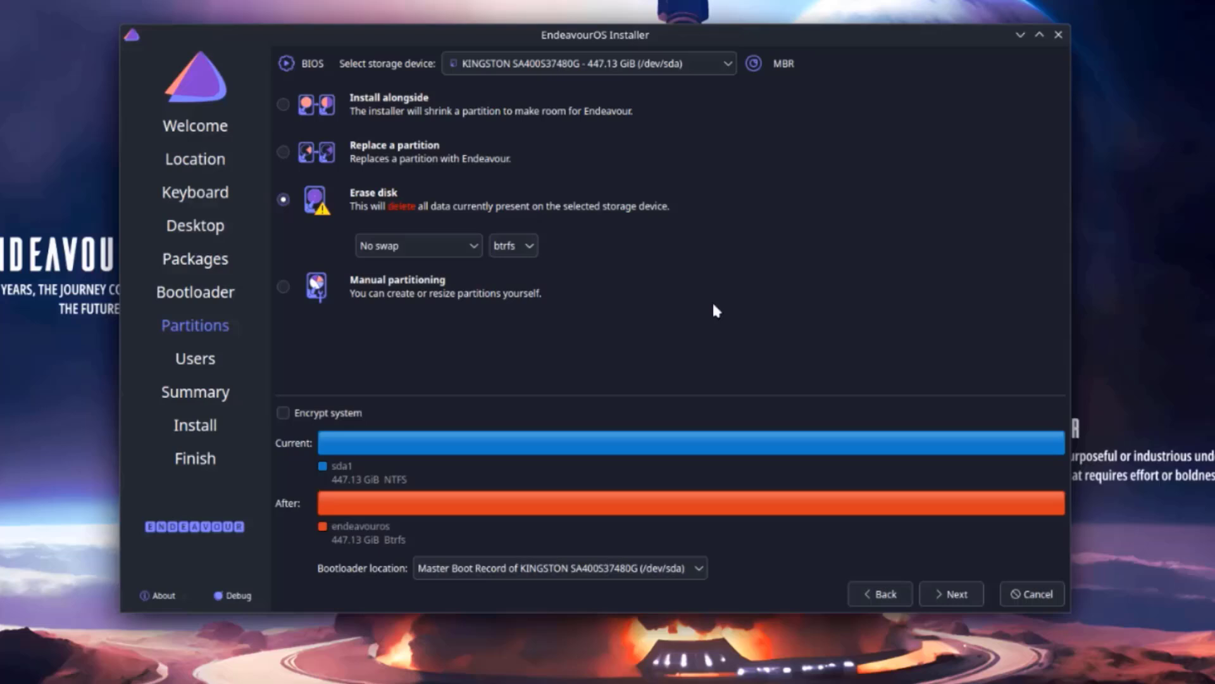
left_click(489, 576)
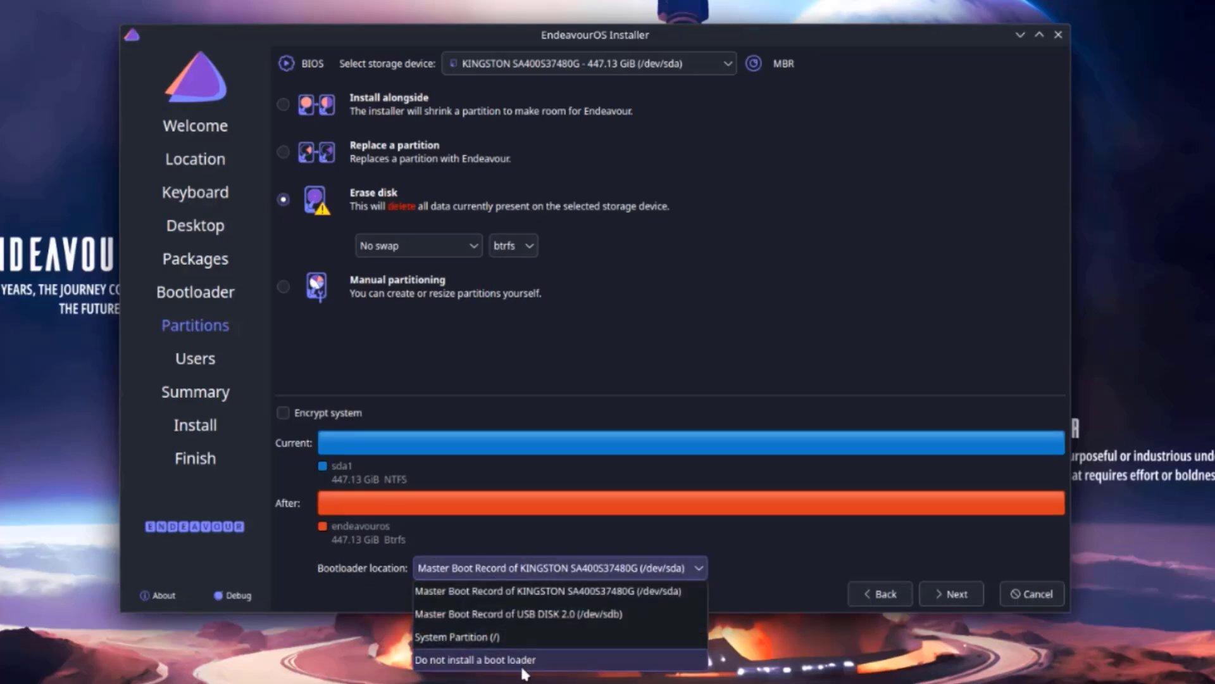
left_click(775, 567)
- On the Users page, enter the user's full name, accepting the auto-filled login and computer names
left_click(950, 593)
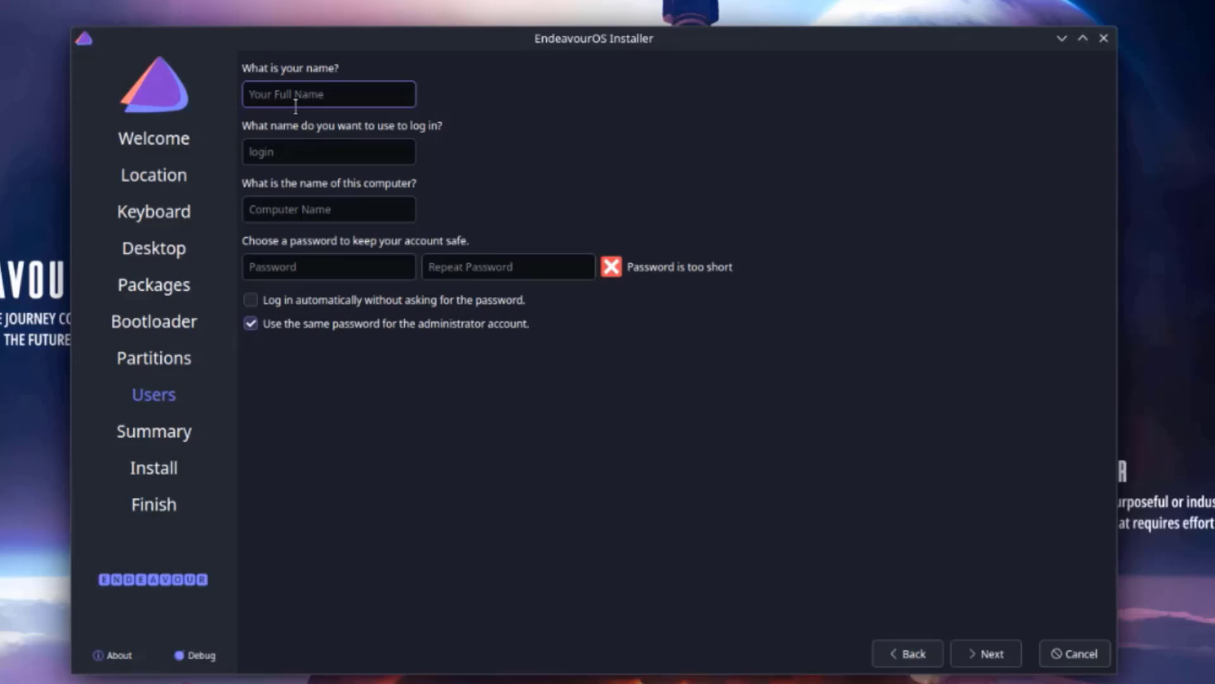
left_click(249, 157)
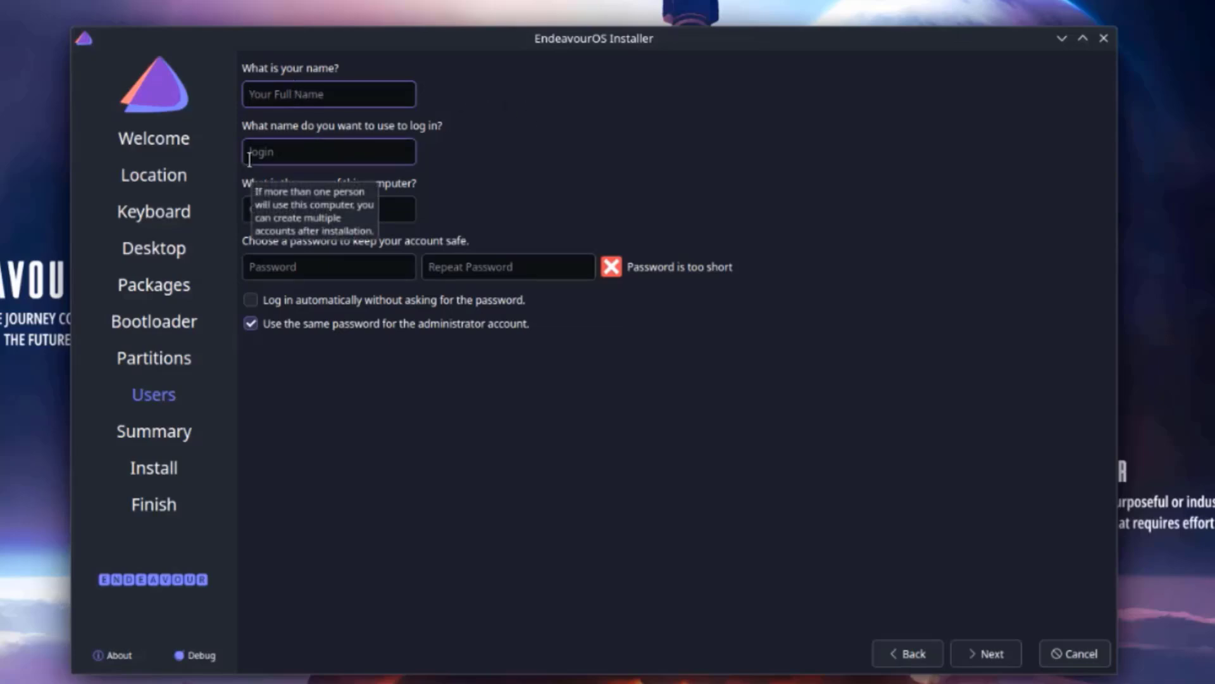
type("john")
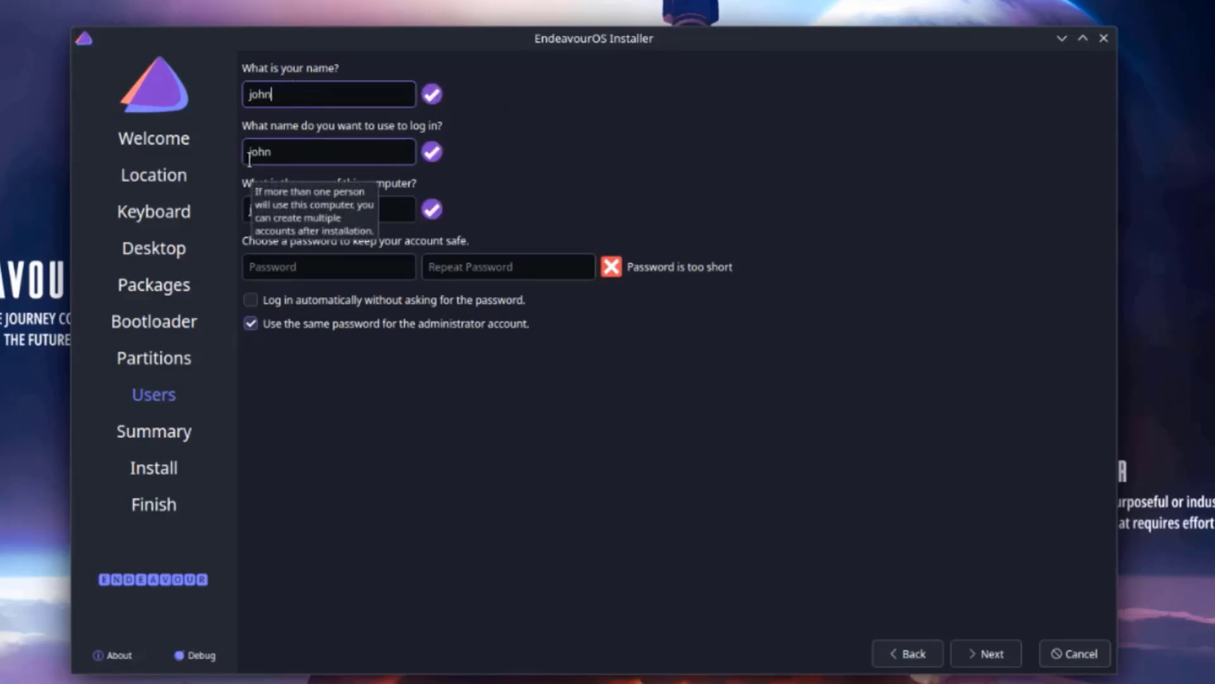
- Type the account password and repeat it, then continue to the Summary page
left_click(353, 256)
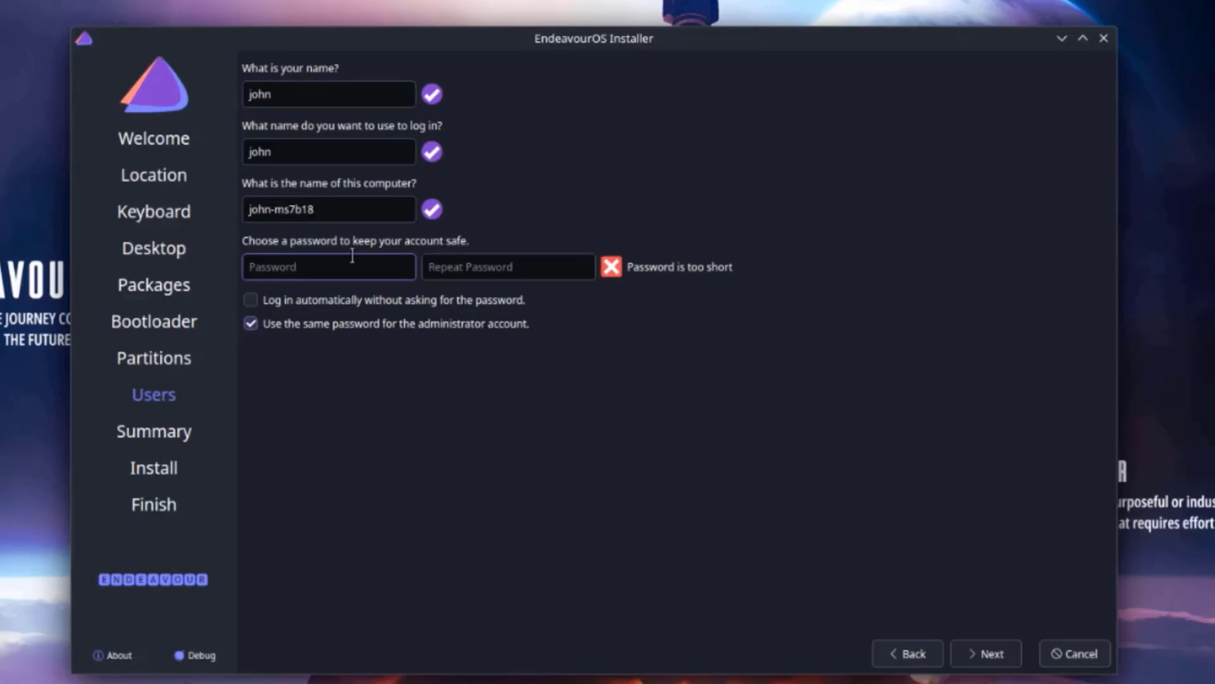
type("1234")
key("Tab")
type("1234")
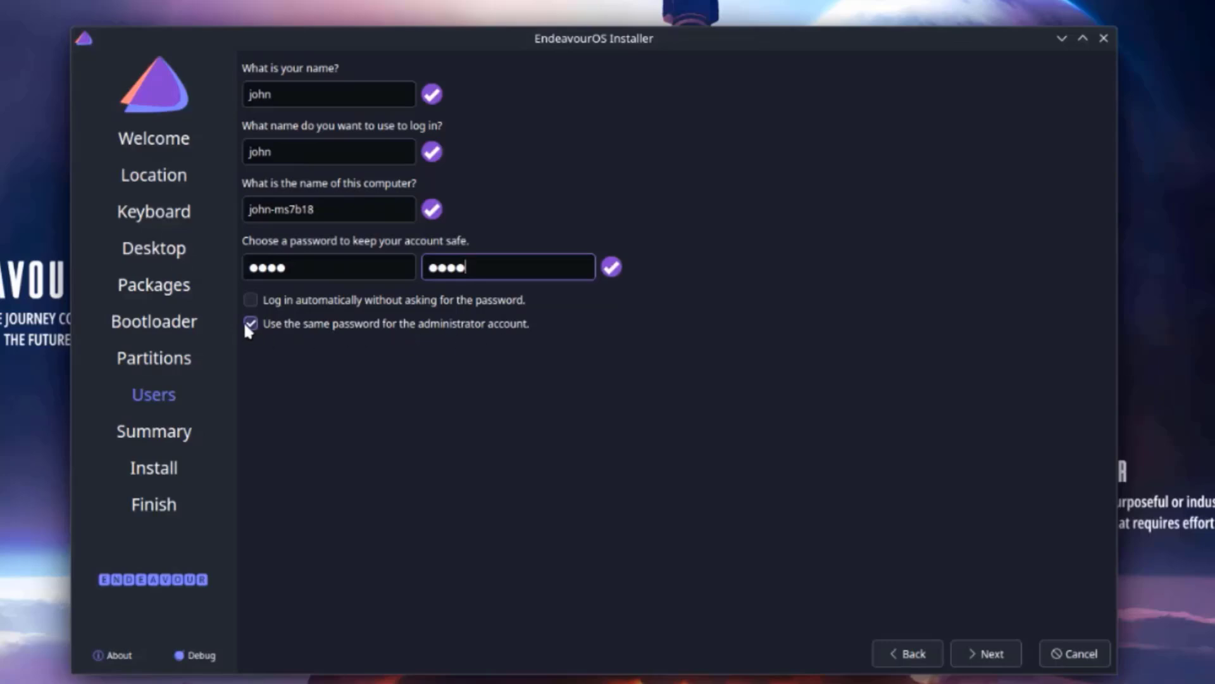
left_click(980, 652)
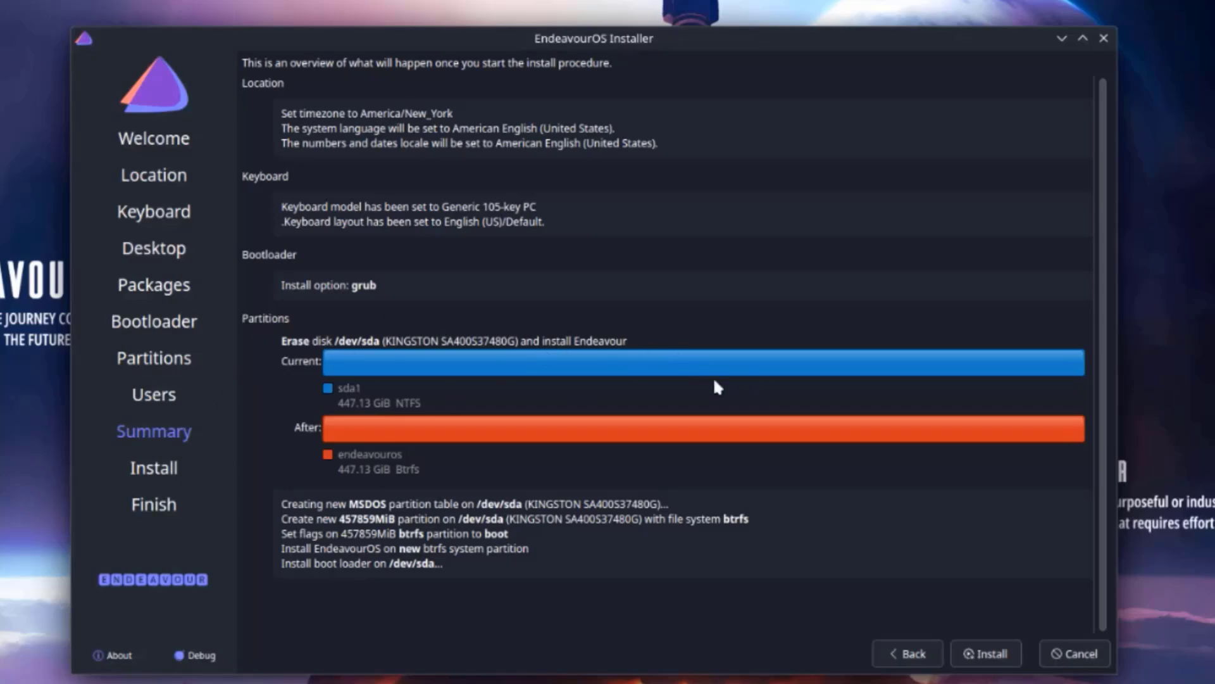
- Start the EndeavourOS installation and confirm Install Now to apply the disk changes
left_click(1000, 655)
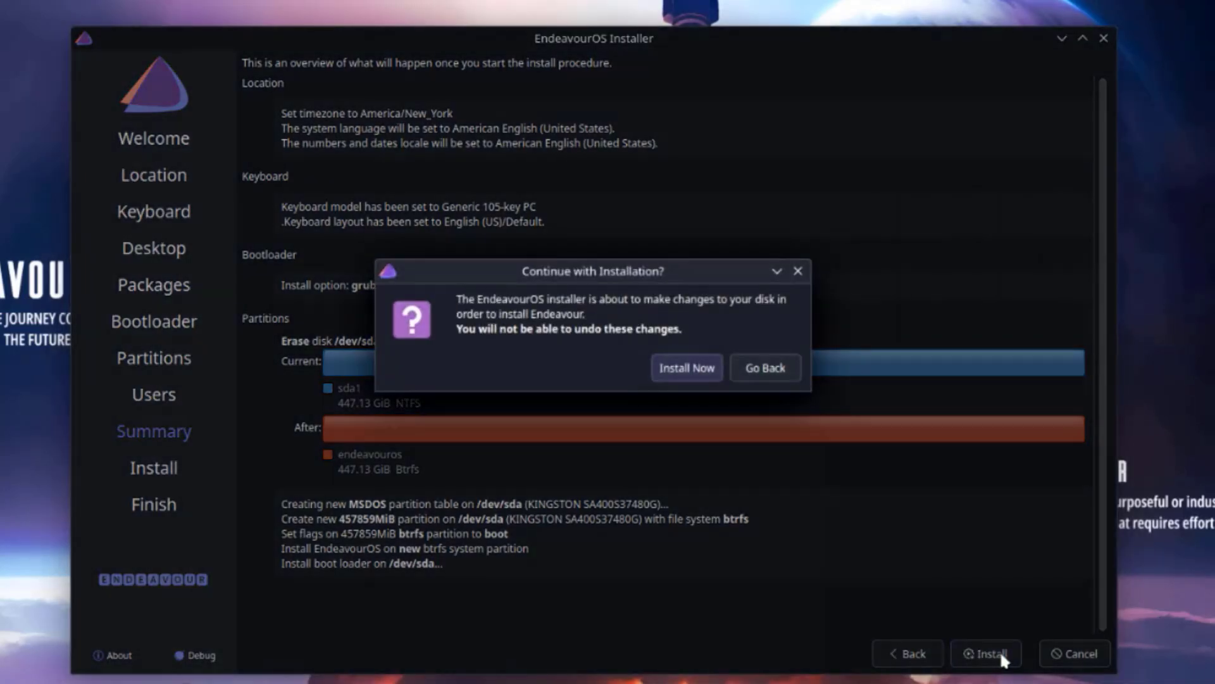
left_click(694, 370)
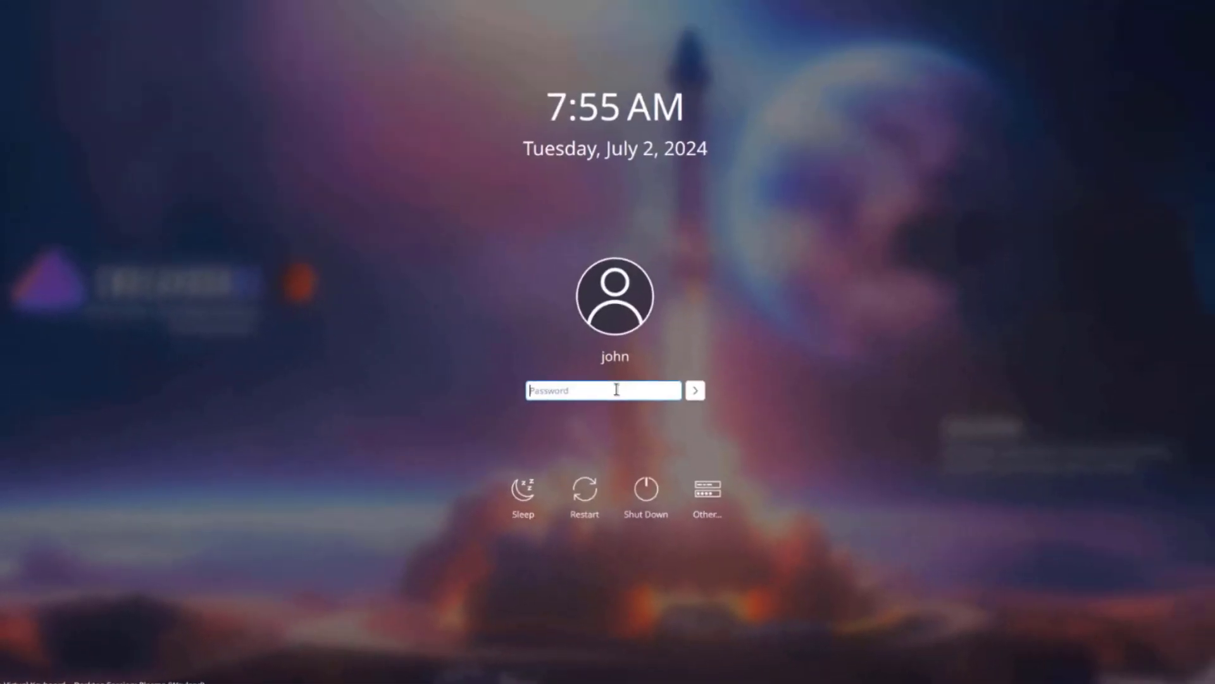
- Enter the account password at the login screen and sign in
type("****")
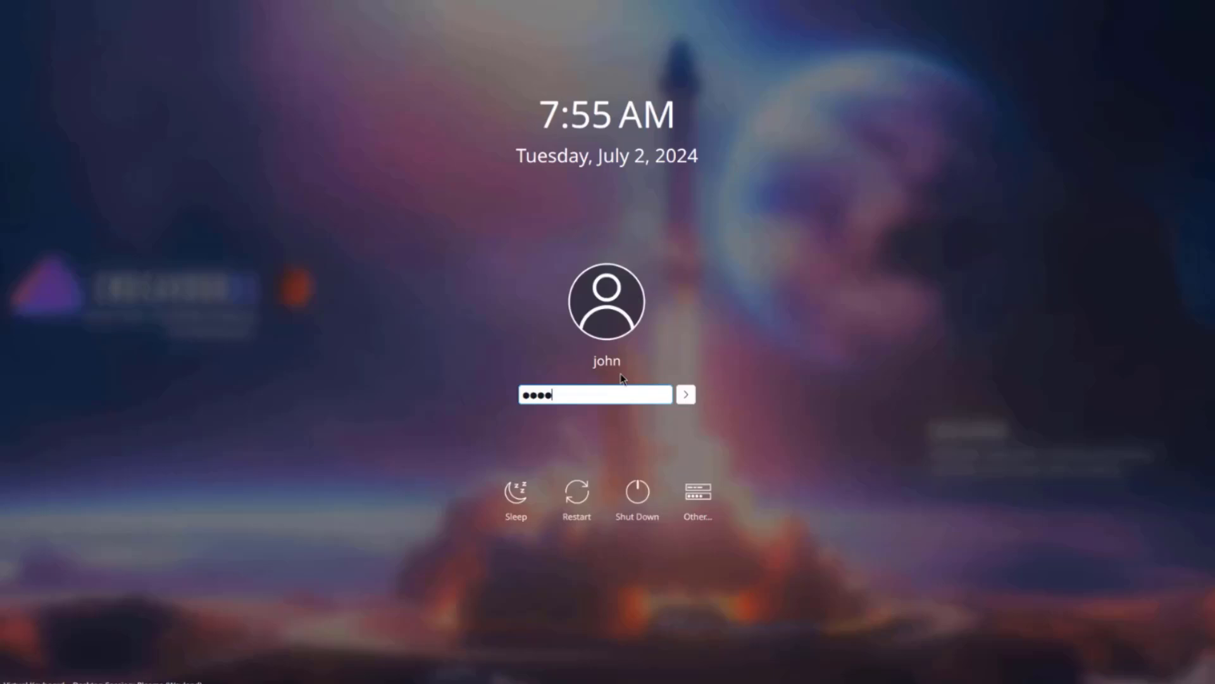
key("Return")
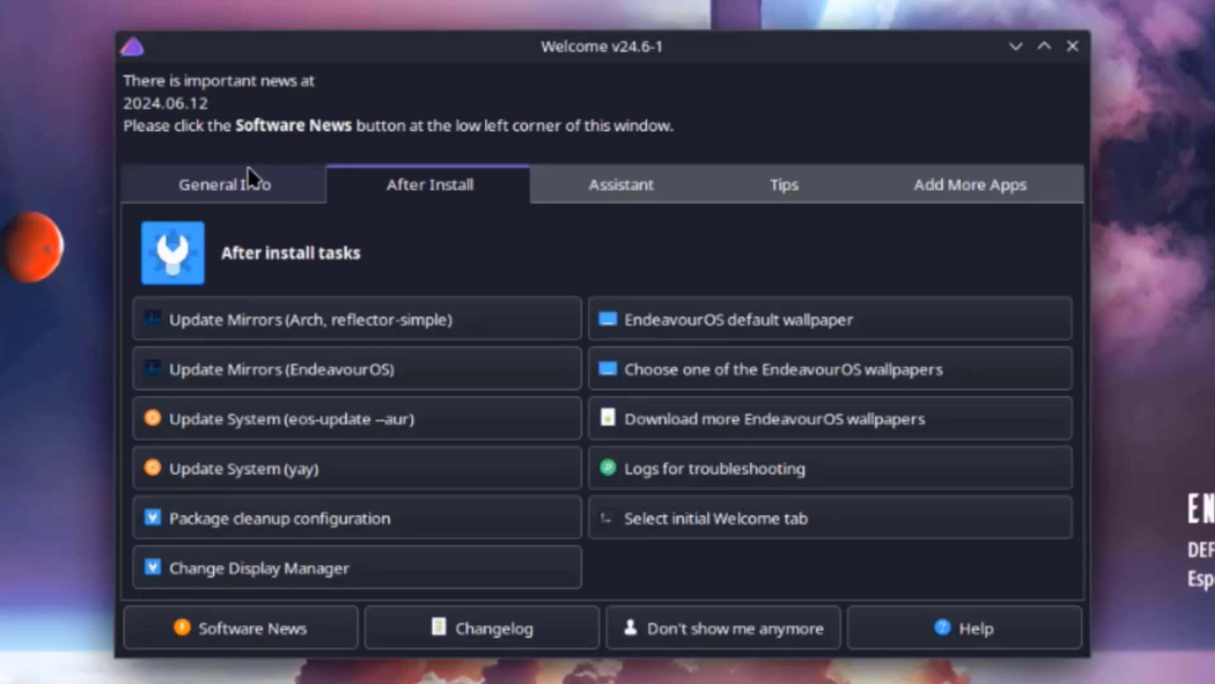
- Browse the Welcome tabs: General Info, After Install, Assistant, Tips and Add More Apps
left_click(253, 184)
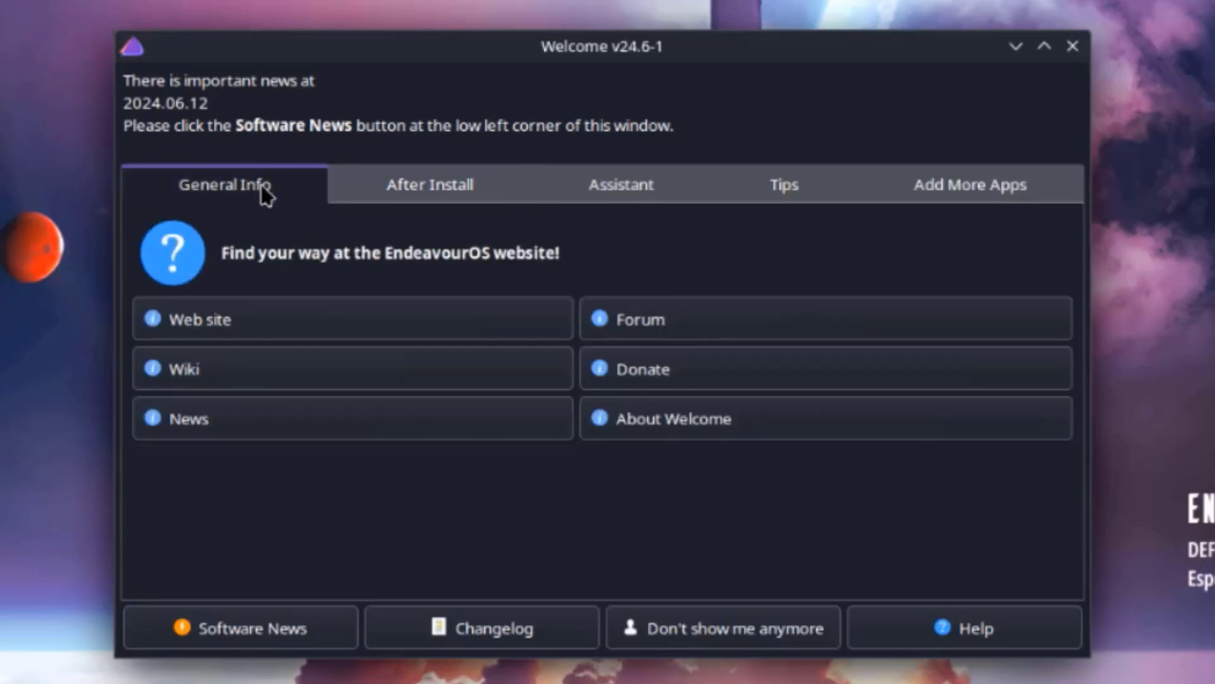
left_click(443, 183)
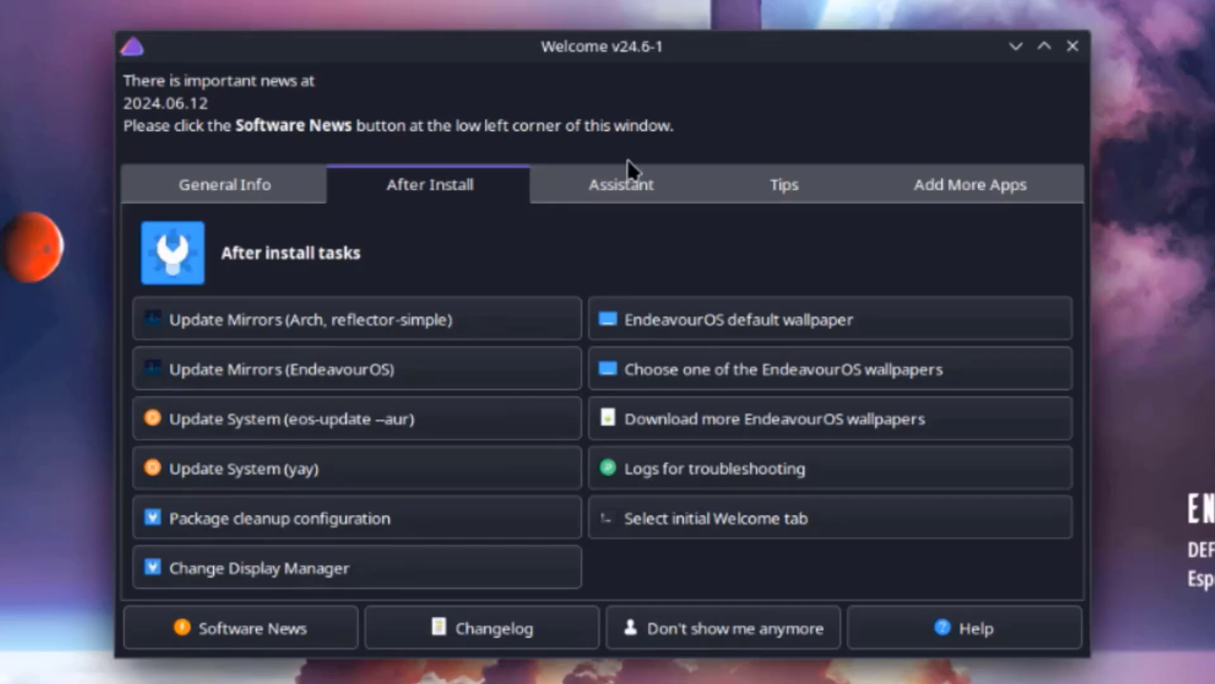
left_click(635, 187)
left_click(767, 191)
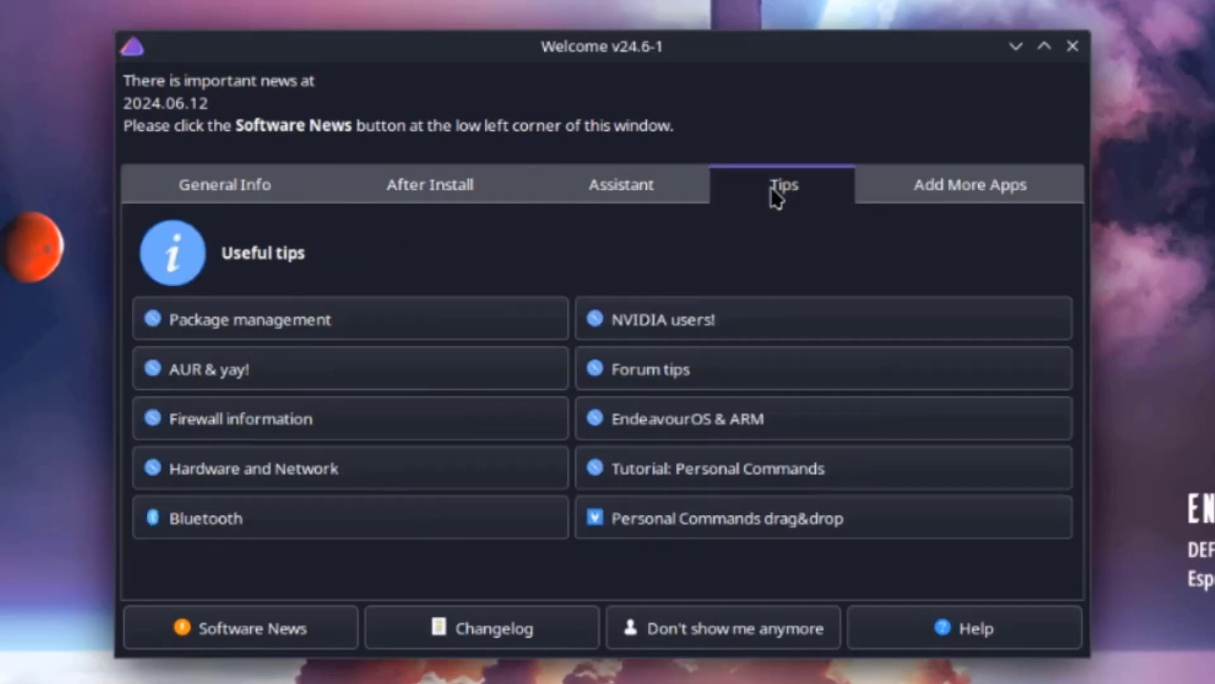
left_click(999, 194)
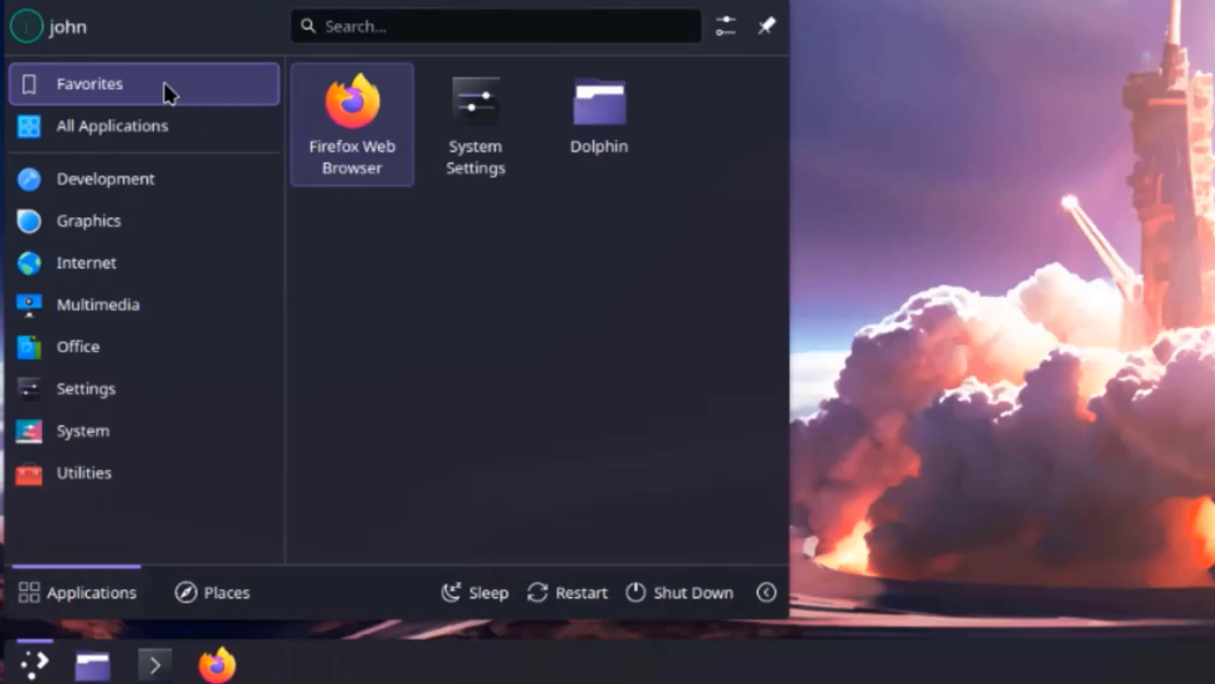
- Show All Applications in the launcher and scroll down to YAD settings at the end
left_click(234, 145)
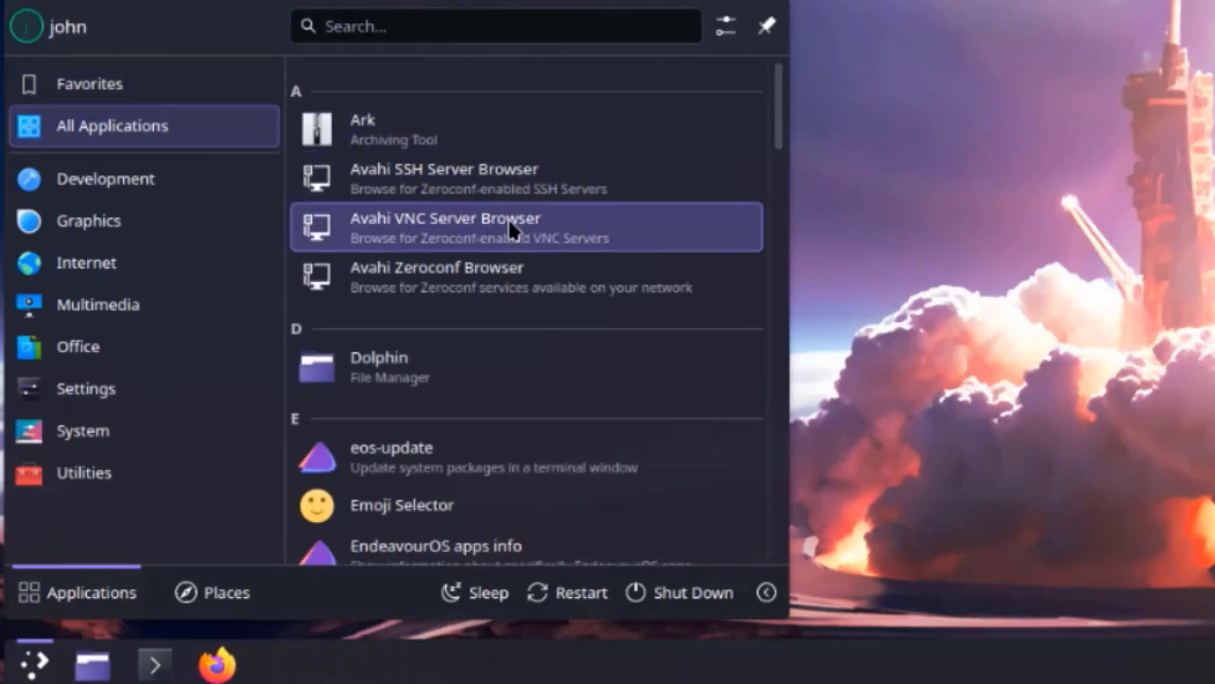
scroll(695, 214, "down", 5)
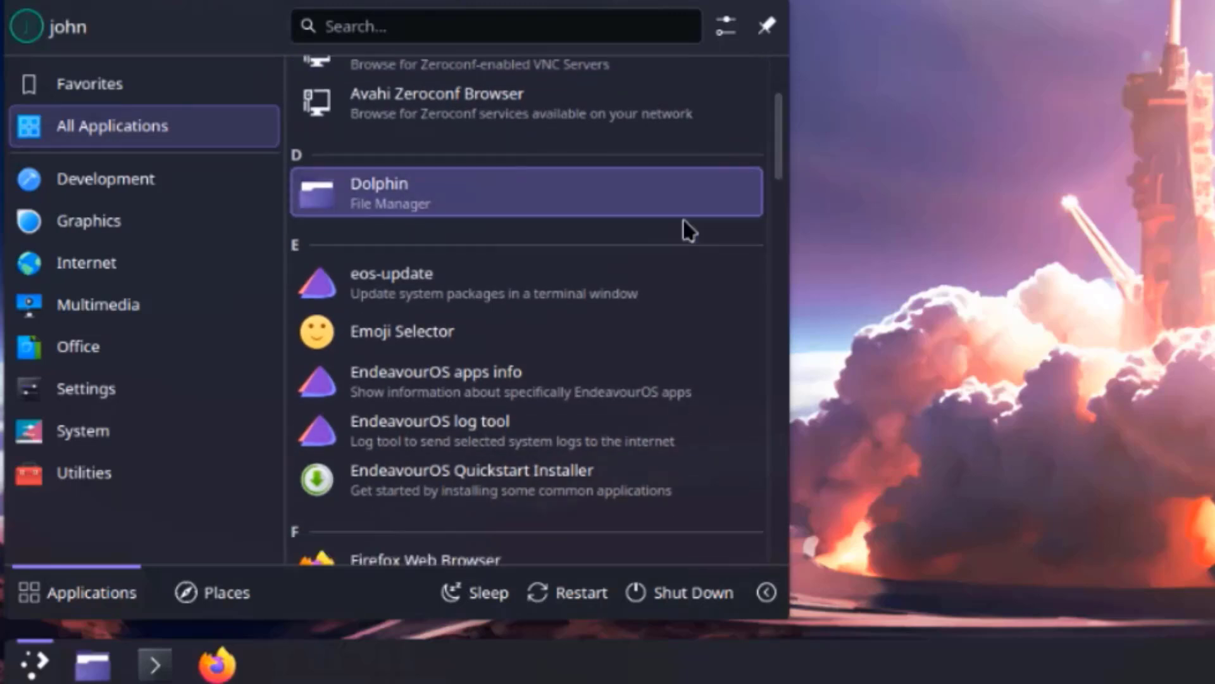
scroll(689, 229, "down", 1)
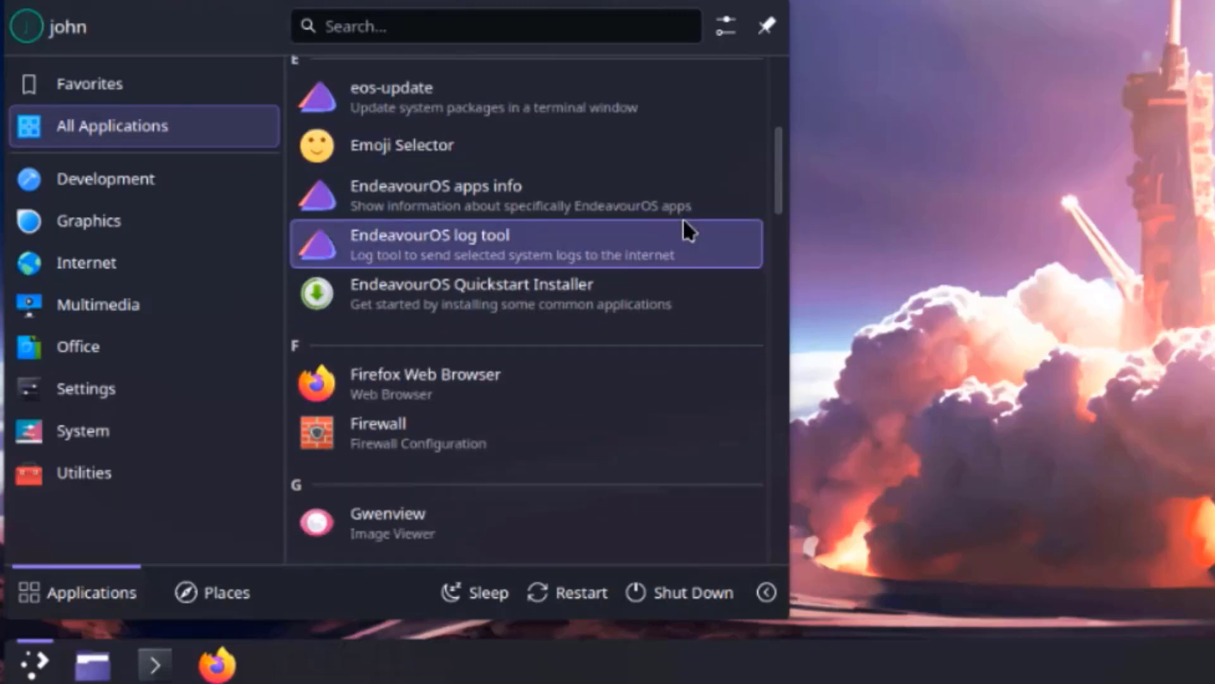
scroll(681, 228, "down", 2)
scroll(683, 240, "down", 4)
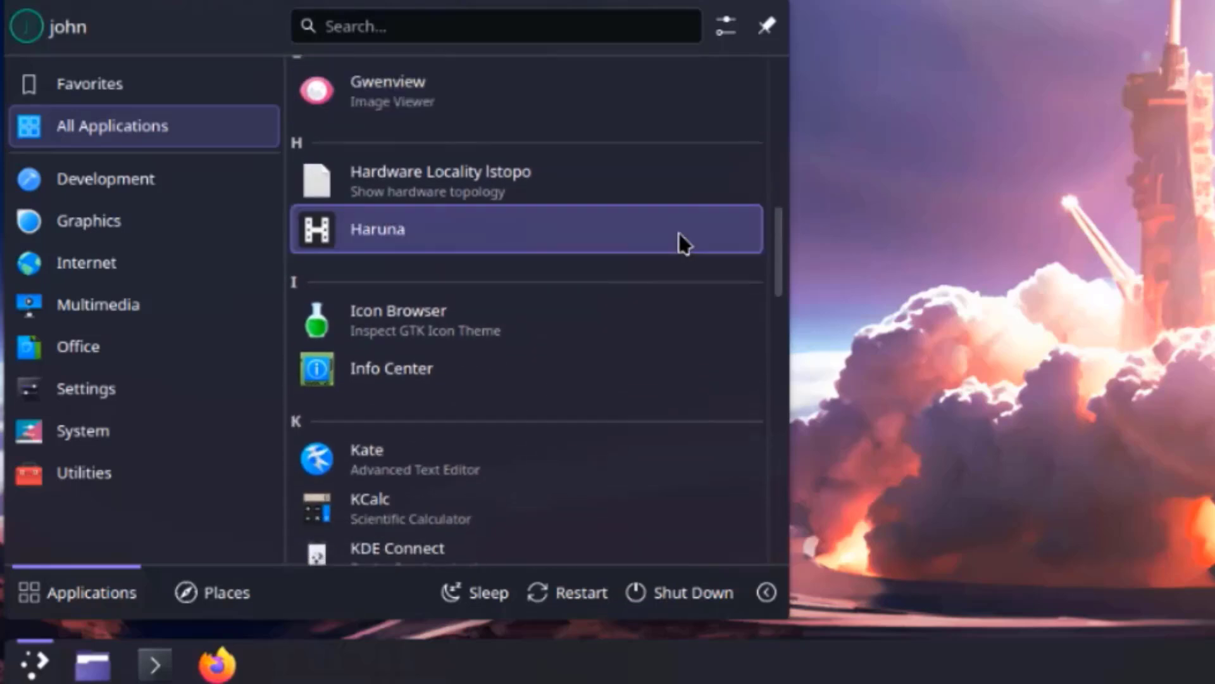
scroll(679, 233, "down", 2)
scroll(680, 234, "down", 2)
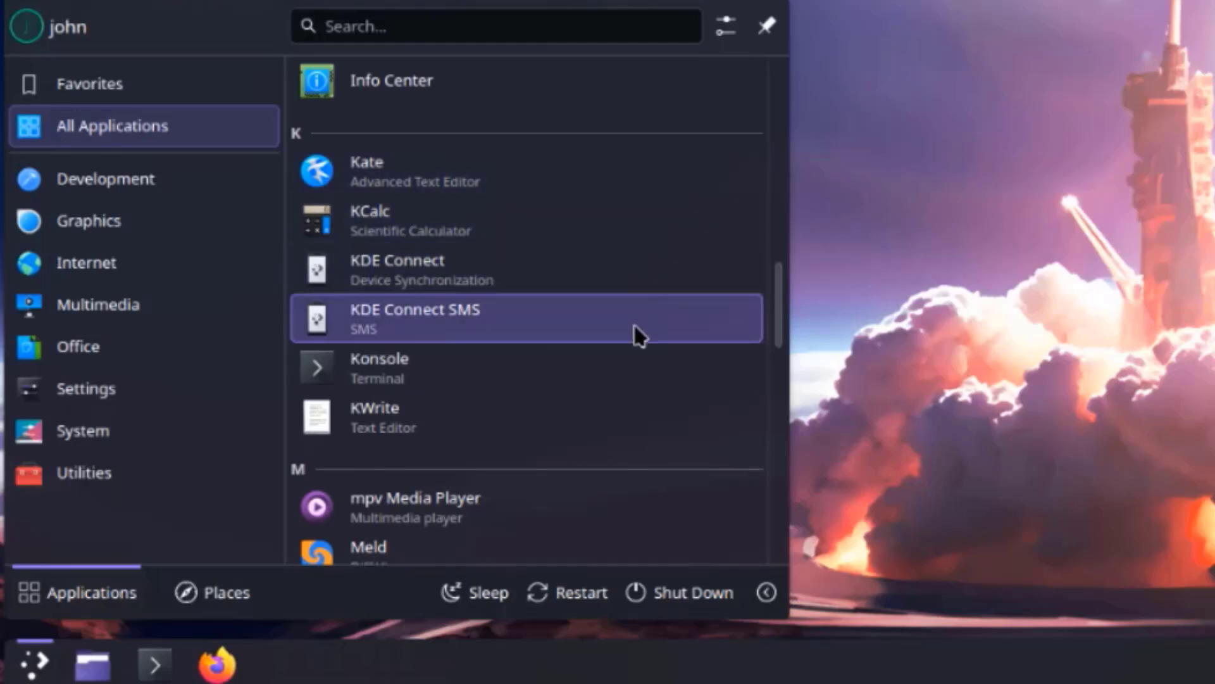
scroll(635, 324, "down", 1)
scroll(637, 324, "down", 3)
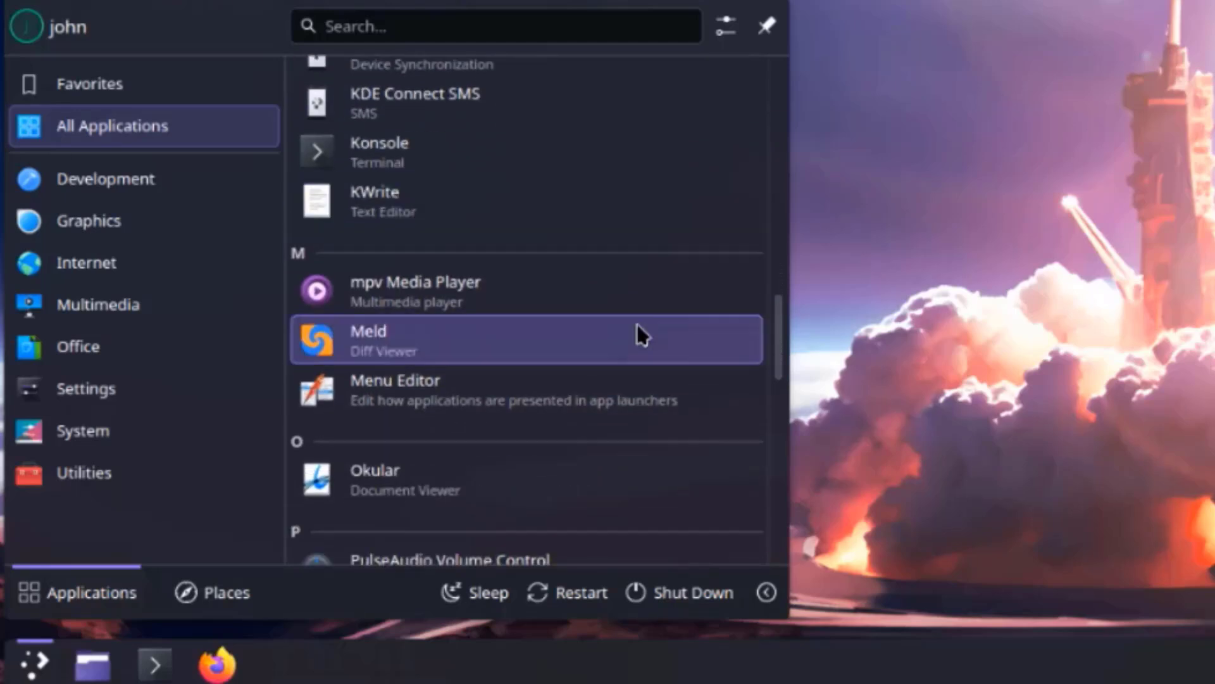
scroll(637, 324, "down", 5)
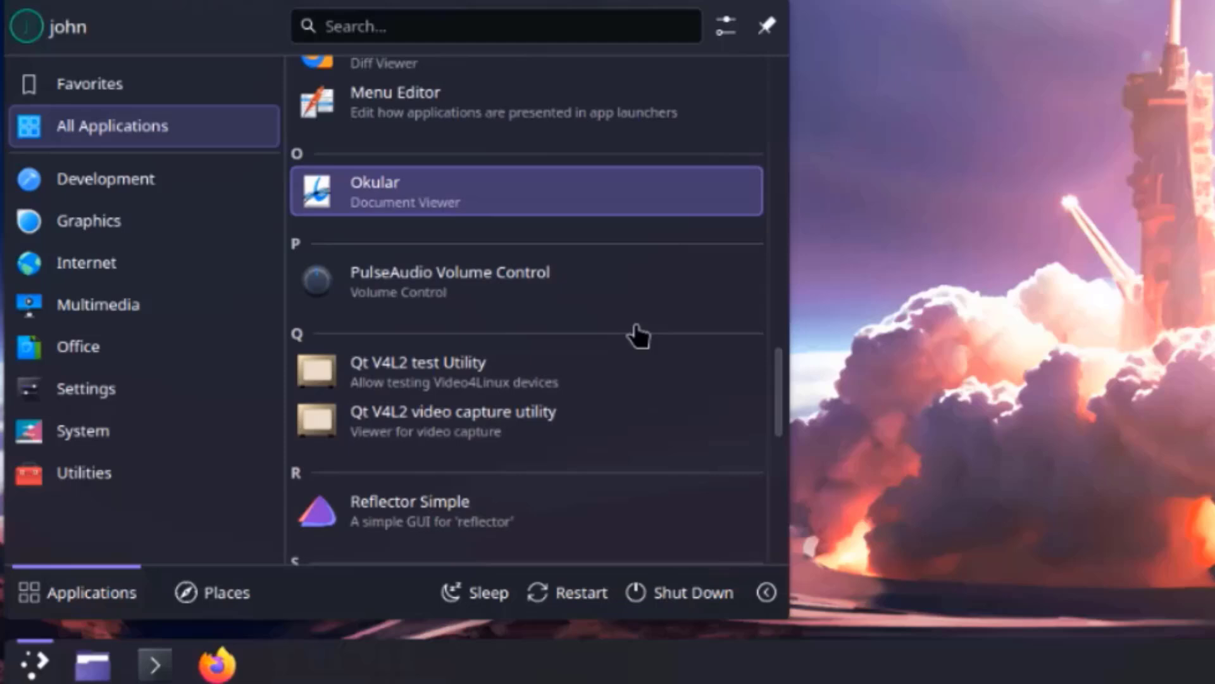
scroll(636, 335, "down", 2)
scroll(638, 336, "down", 5)
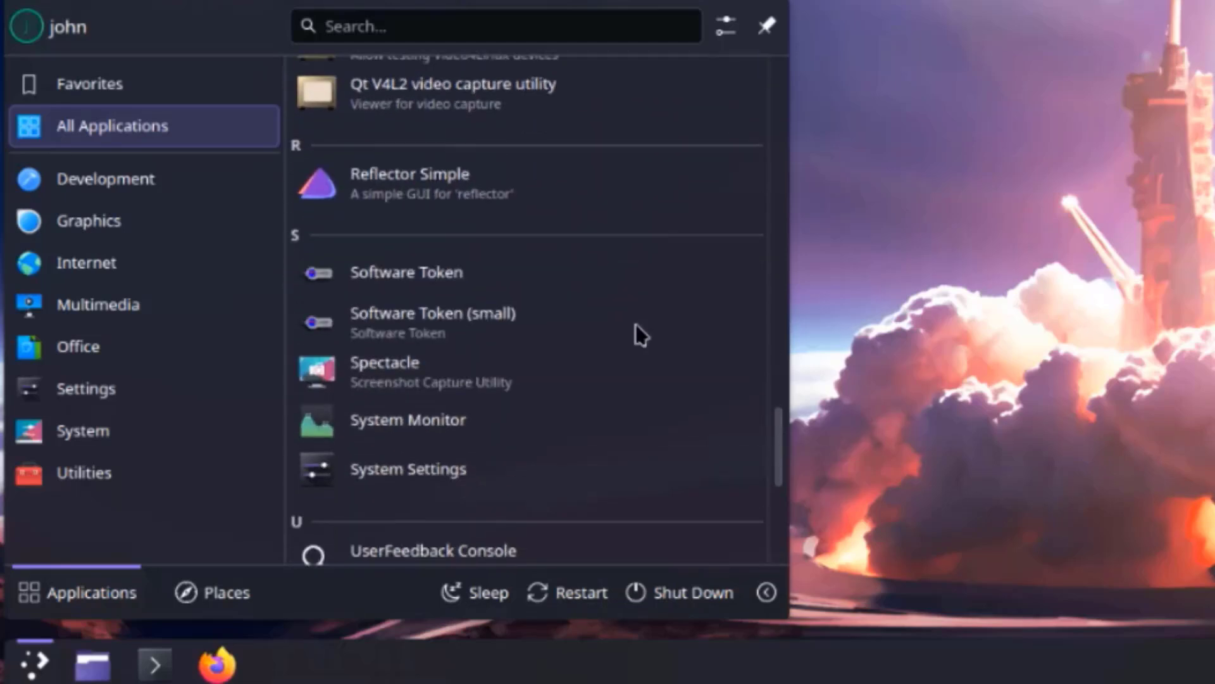
scroll(636, 325, "down", 5)
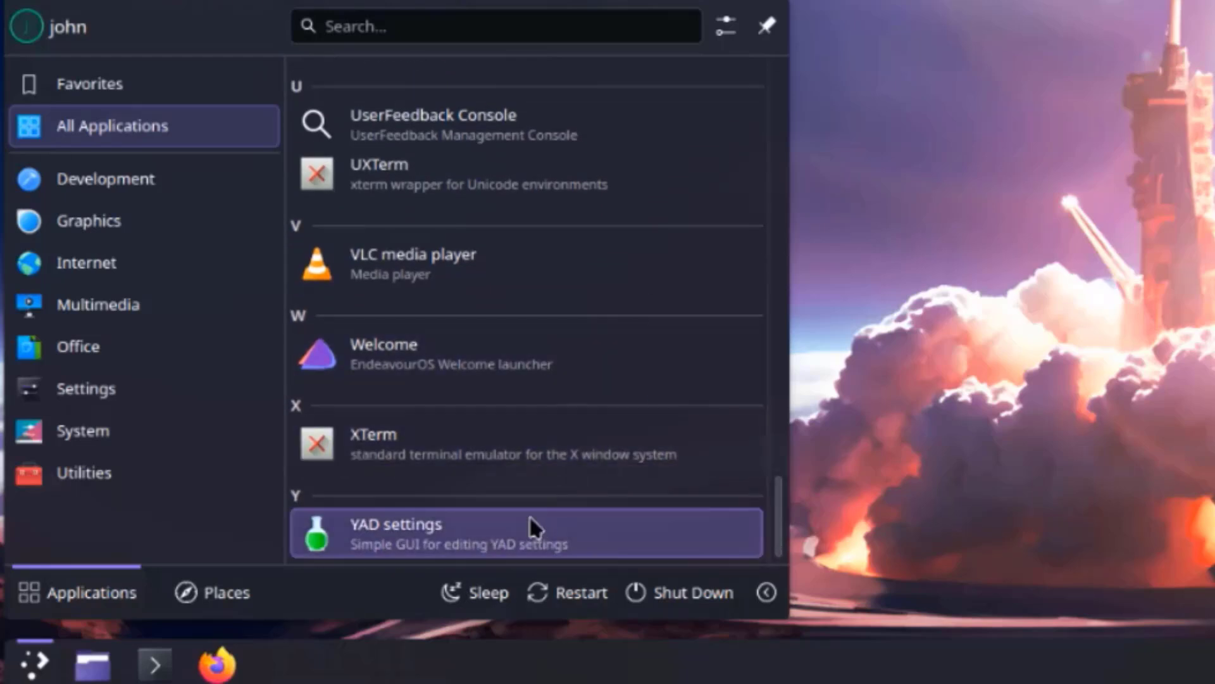
- Step through the launcher categories from Development, Graphics and Internet down to Utilities
left_click(149, 170)
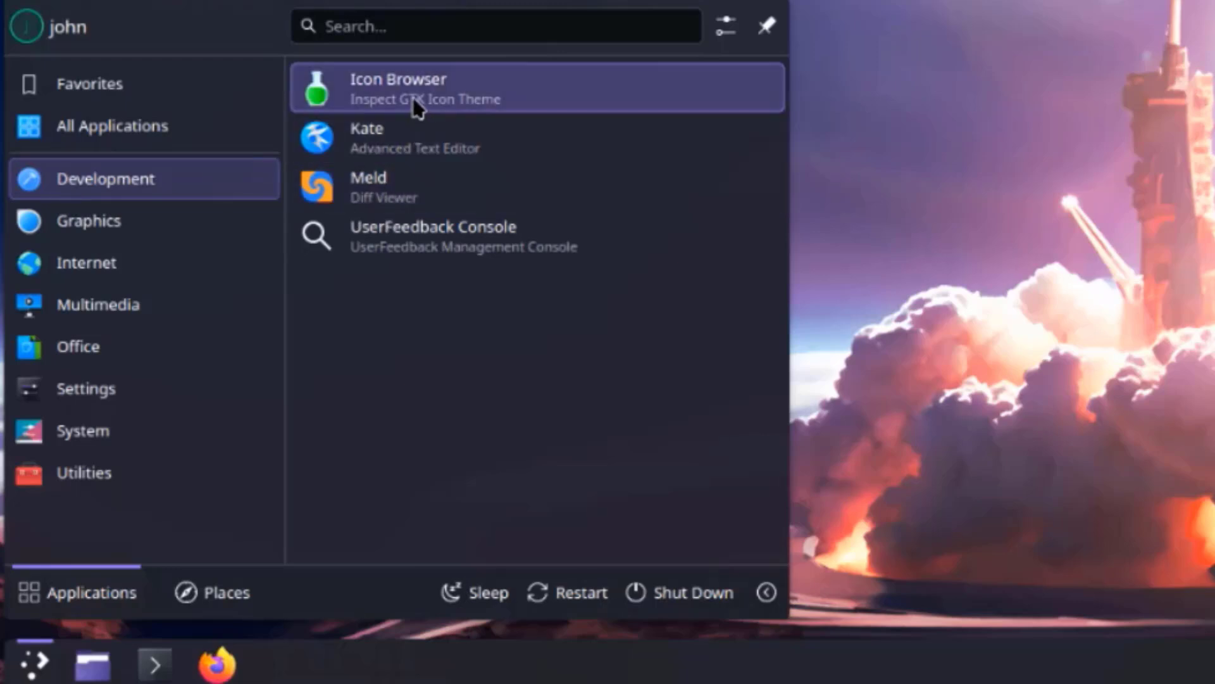
left_click(198, 236)
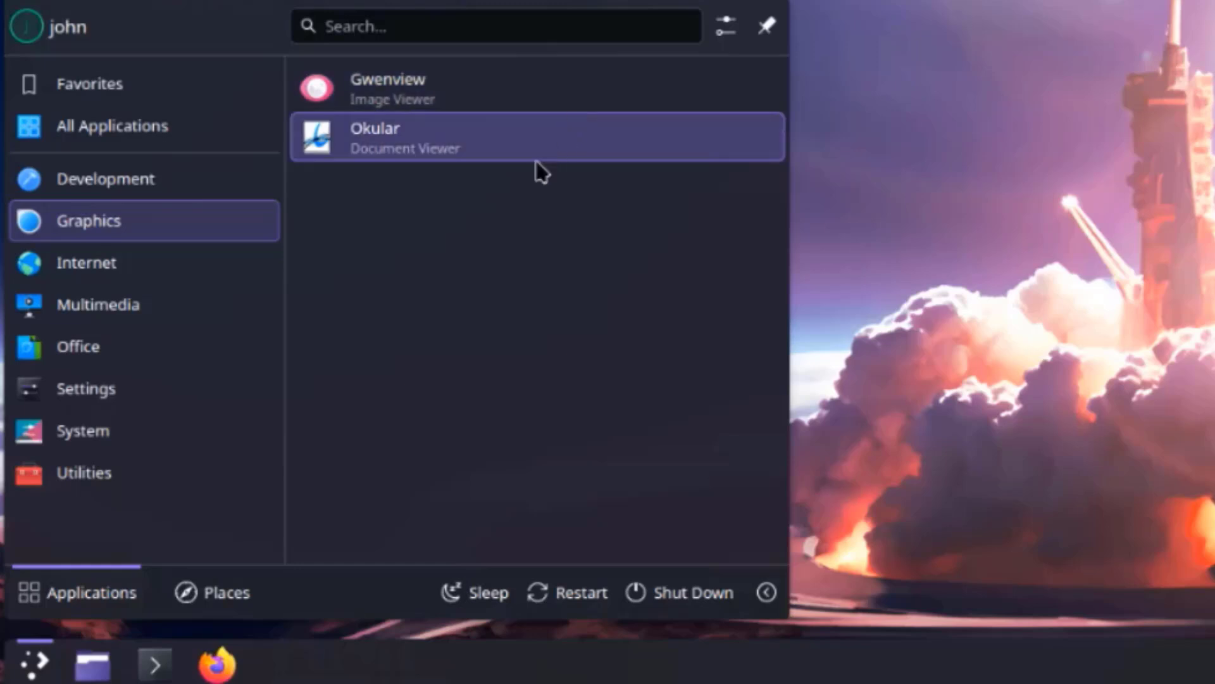
left_click(166, 260)
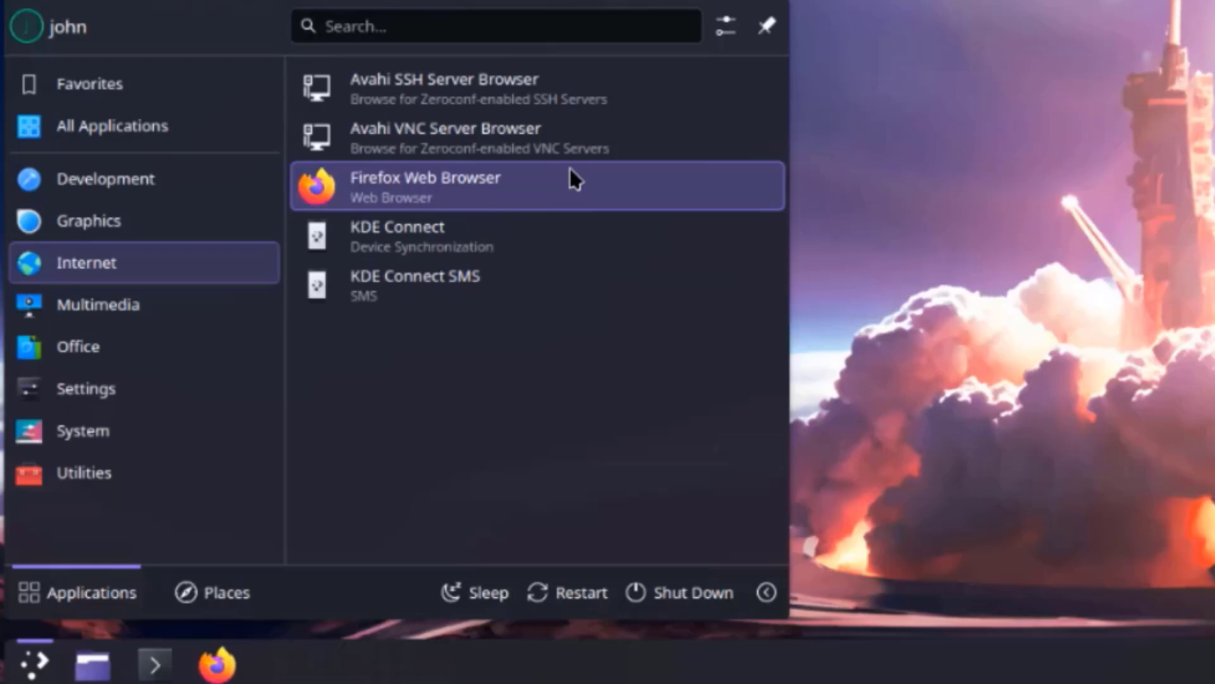
mouse_move(250, 312)
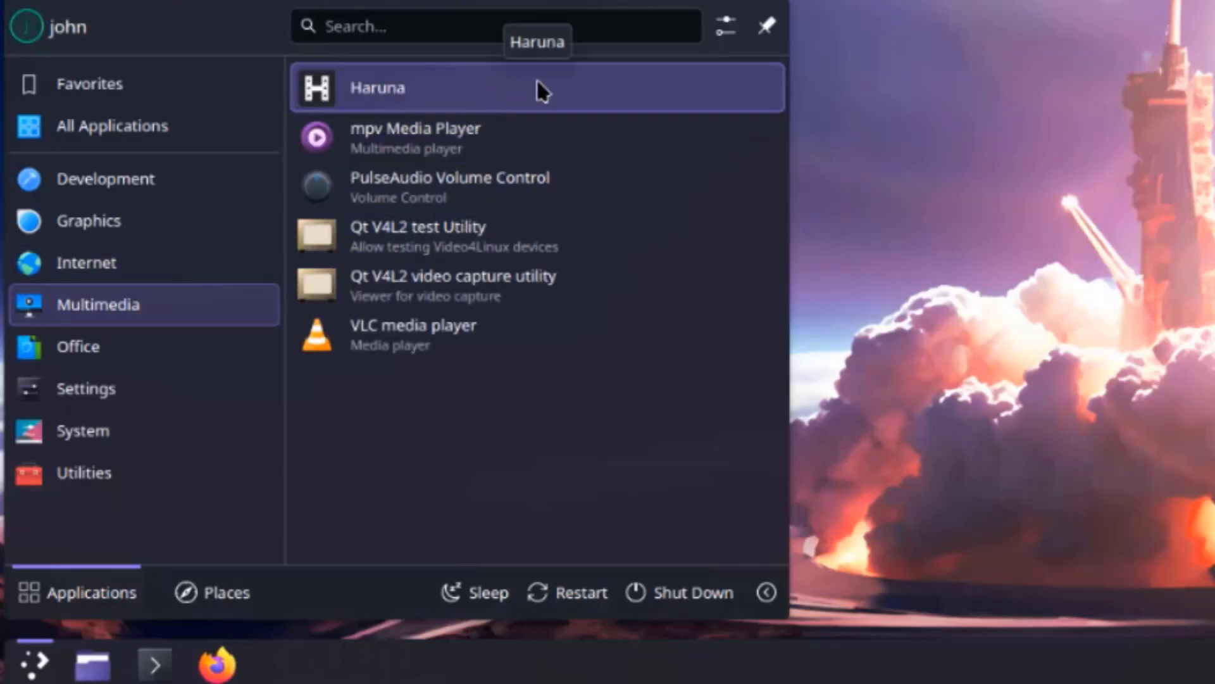
mouse_move(240, 358)
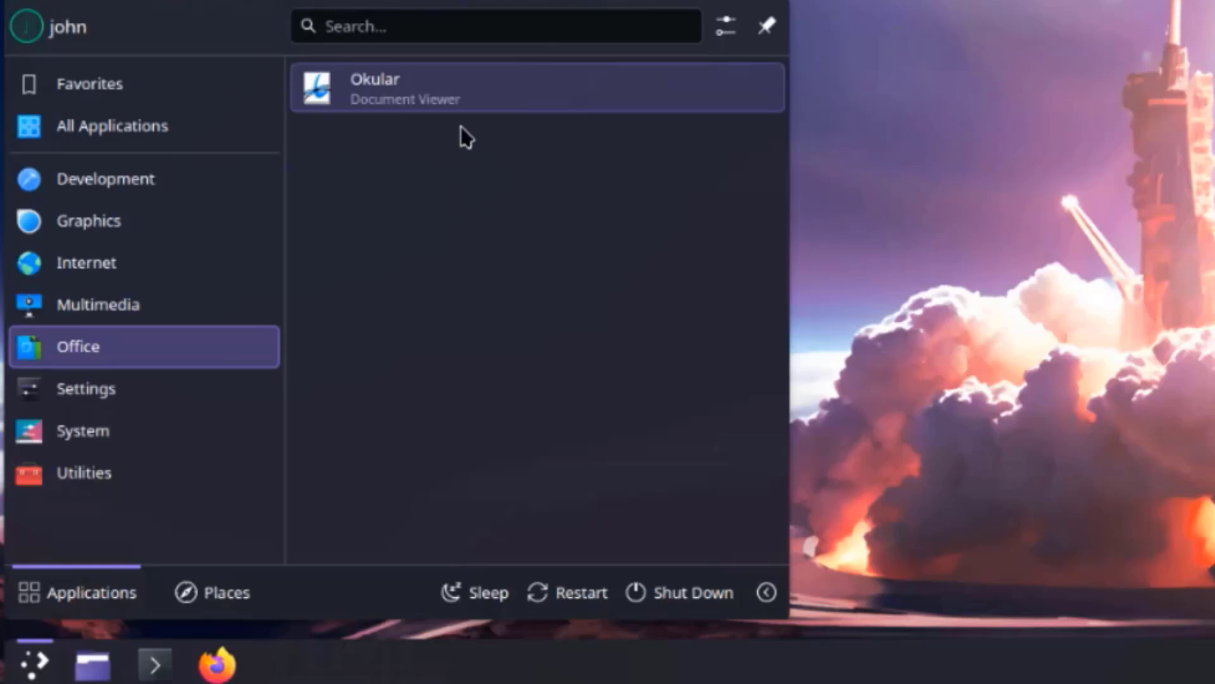
mouse_move(127, 388)
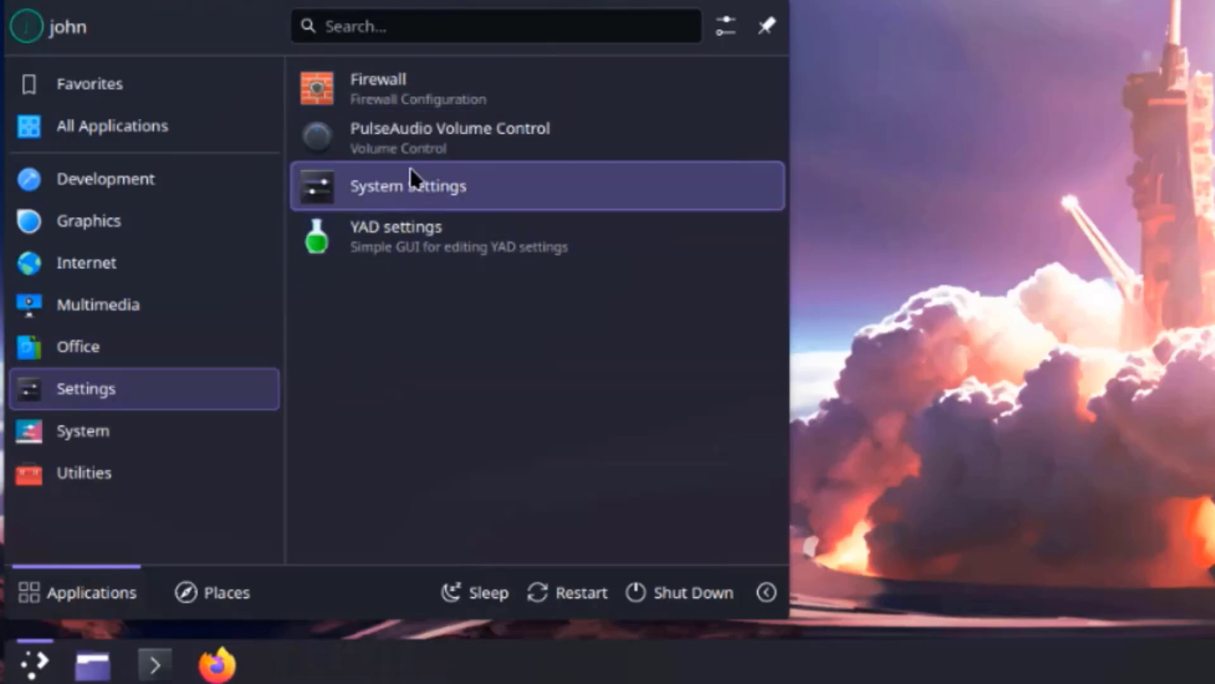
mouse_move(177, 445)
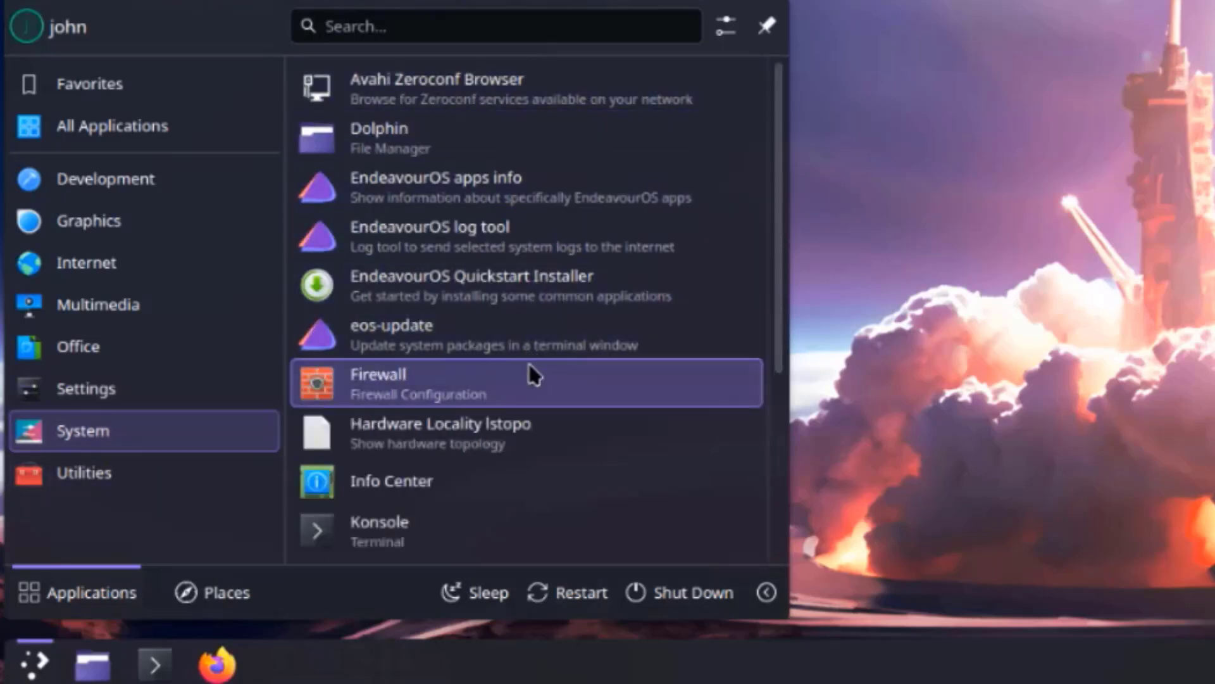
scroll(575, 396, "down", 2)
scroll(591, 404, "down", 3)
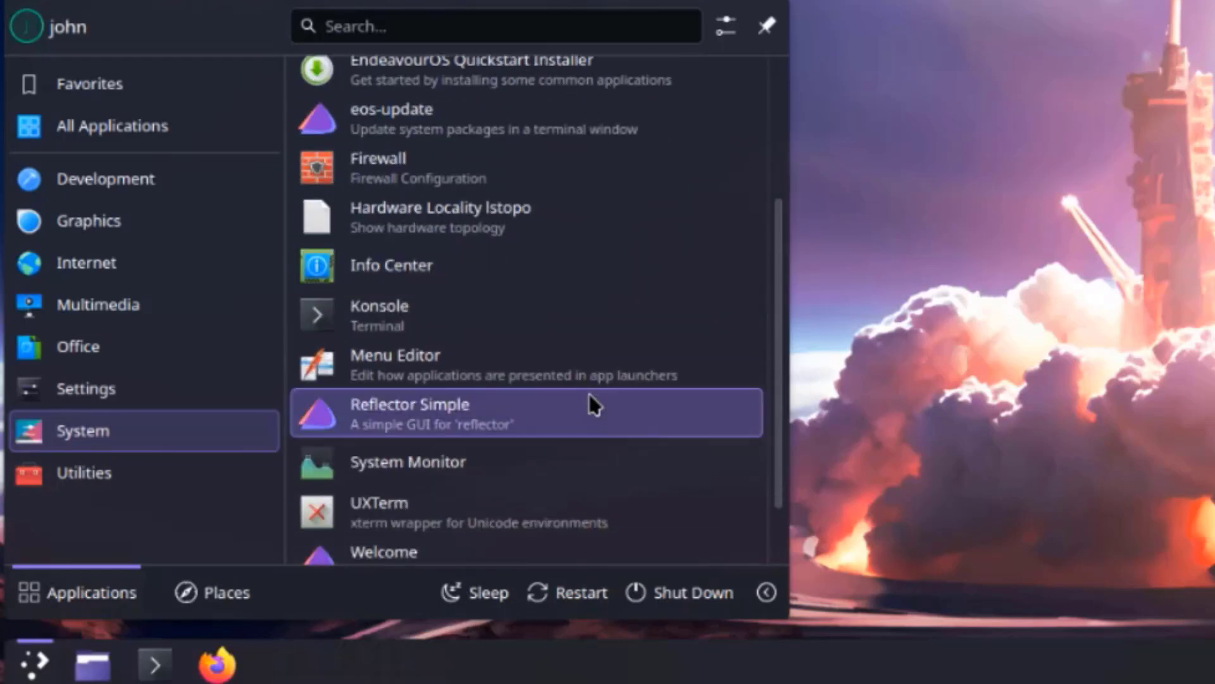
scroll(598, 402, "down", 1)
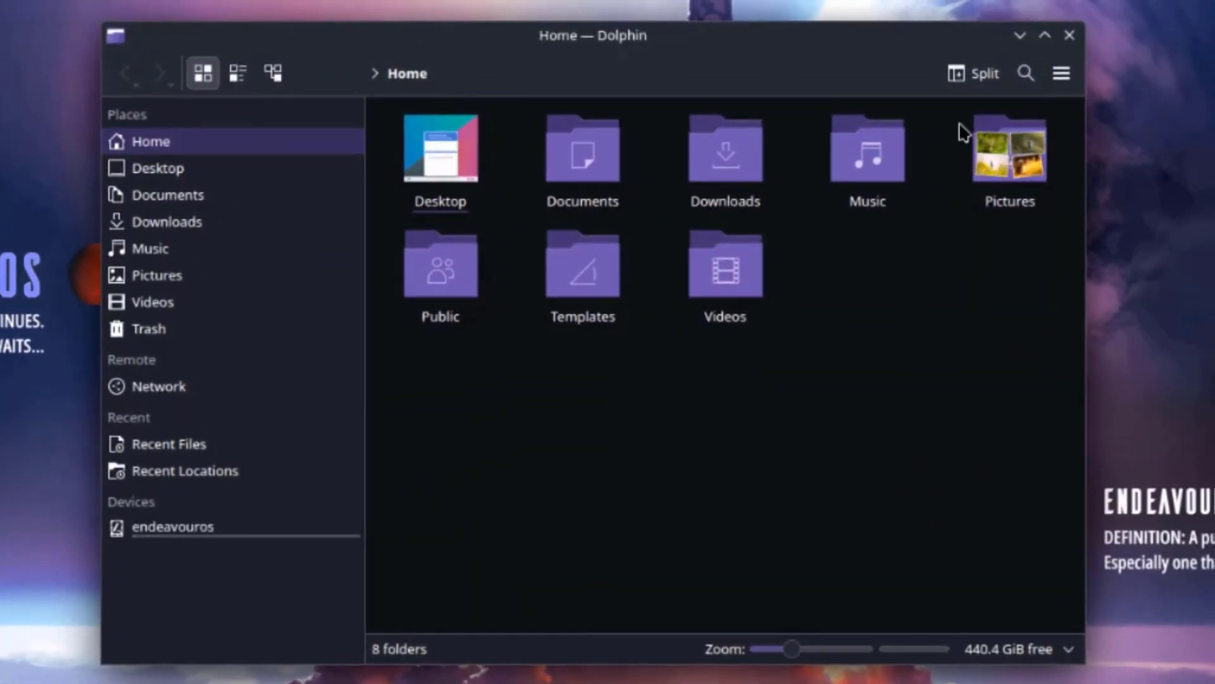
- Enlarge the Dolphin window and show the Pictures folder from Places
left_click_drag(1089, 35, 1212, 6)
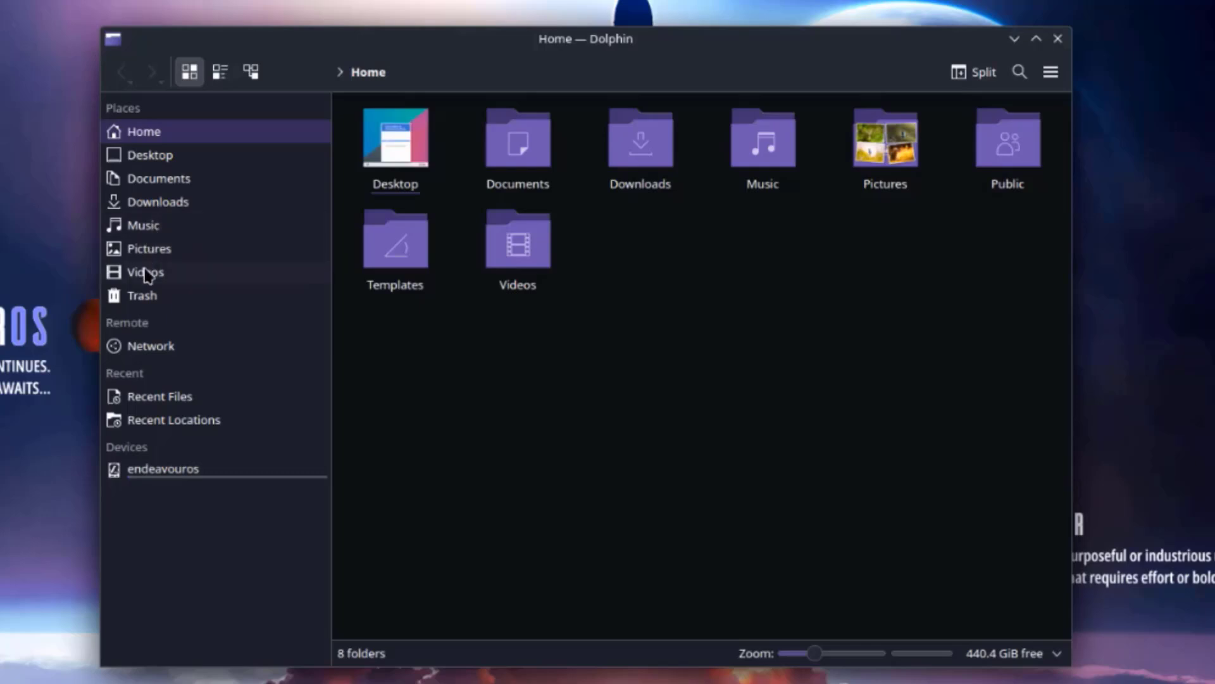
left_click(148, 248)
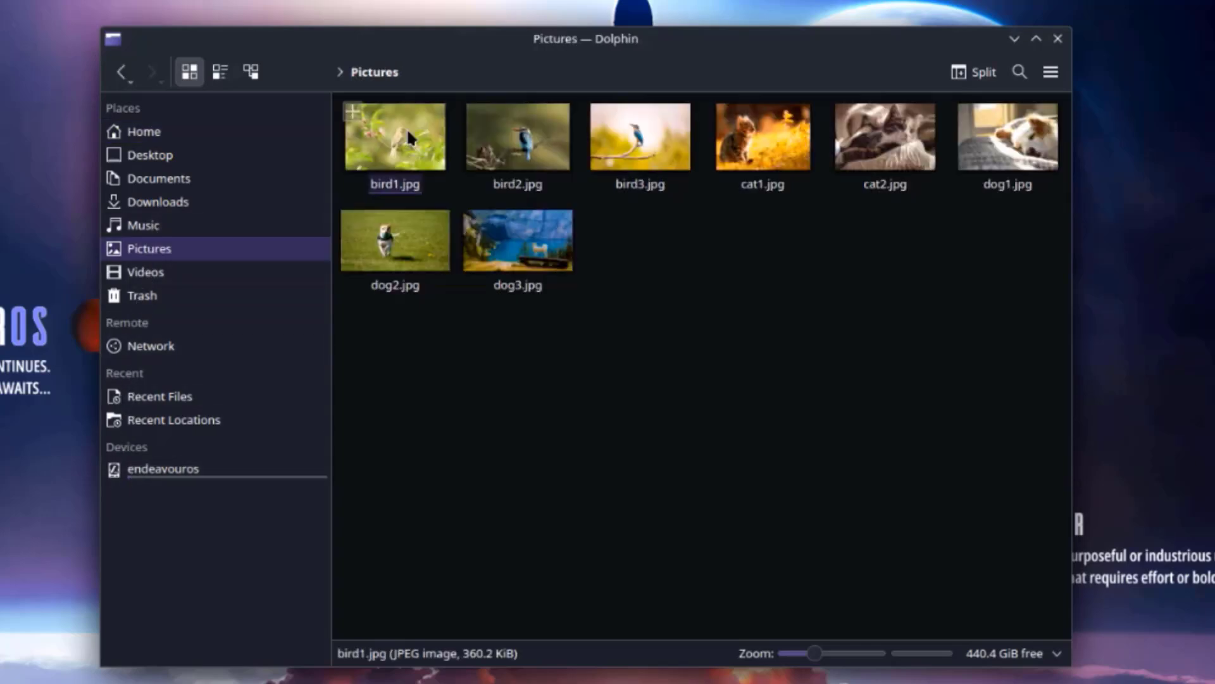
- Open bird1.jpg in Gwenview and mirror it horizontally with the editing tools
double_click(407, 127)
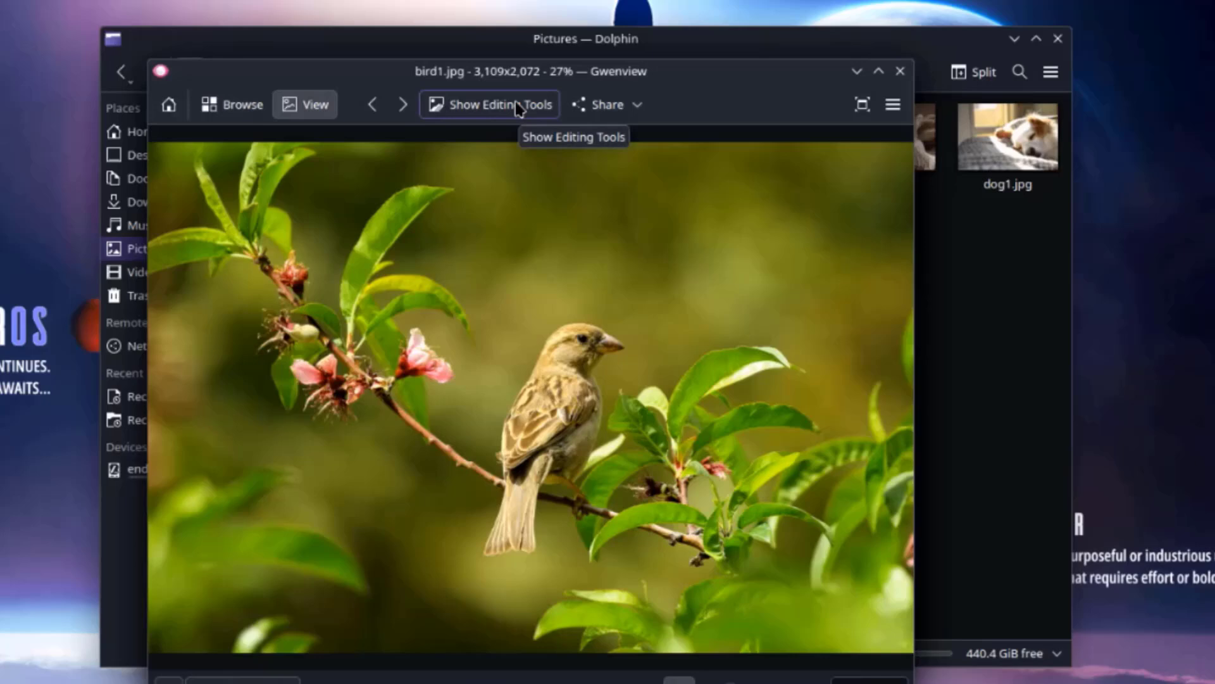
left_click(516, 106)
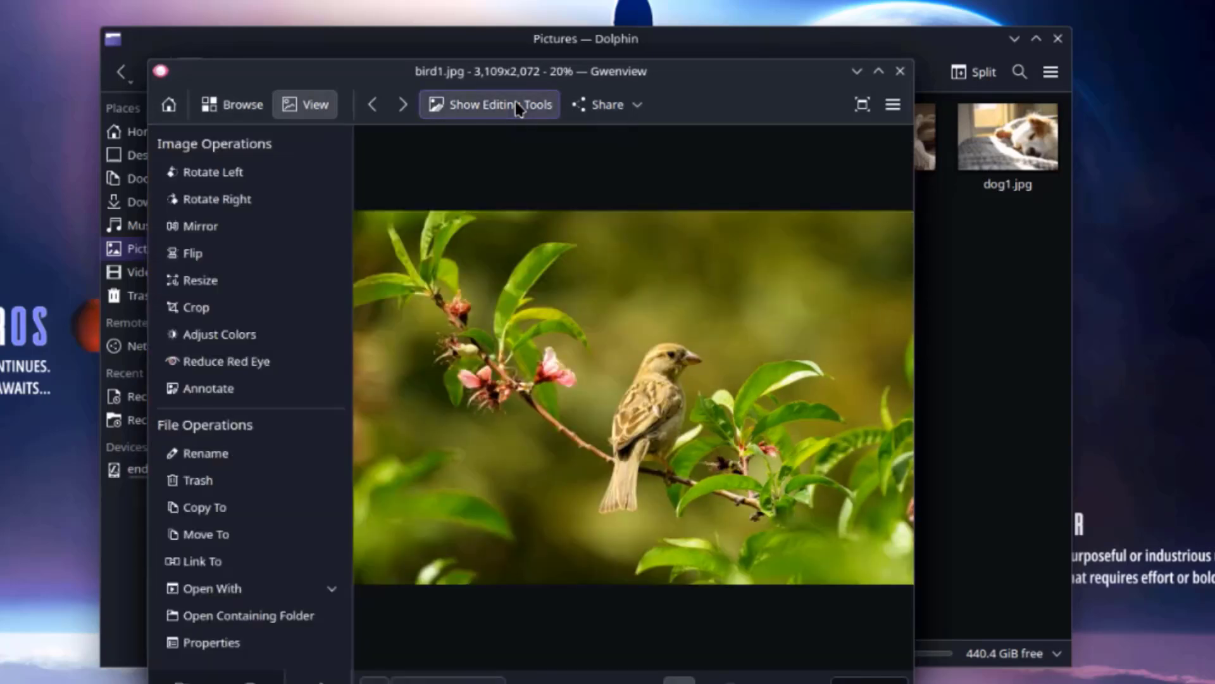
left_click(190, 197)
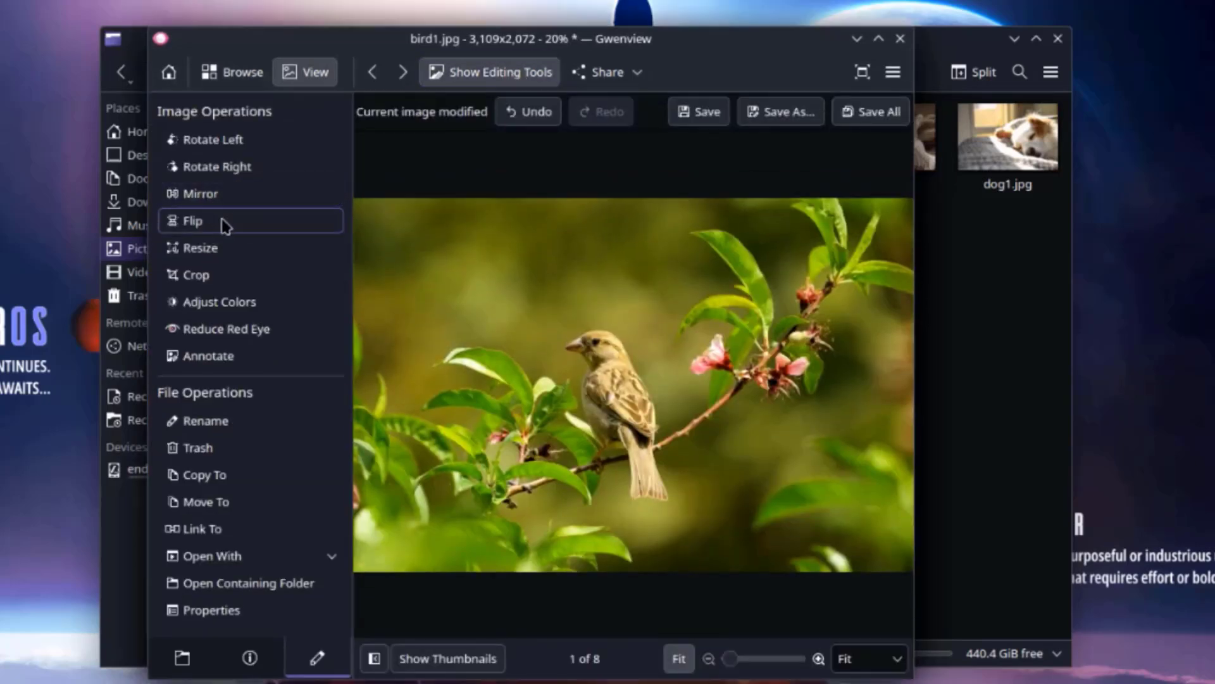
left_click(219, 202)
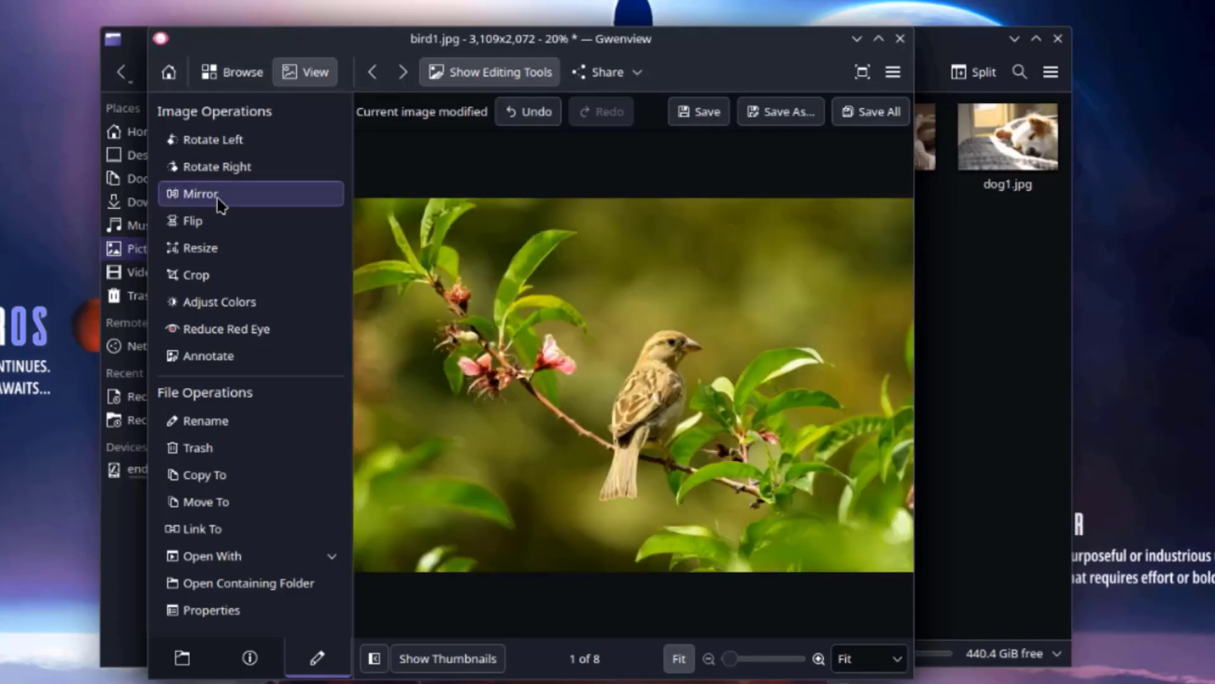
left_click(219, 203)
- Flip the bird image four times and rotate it right four times back to landscape
left_click(222, 221)
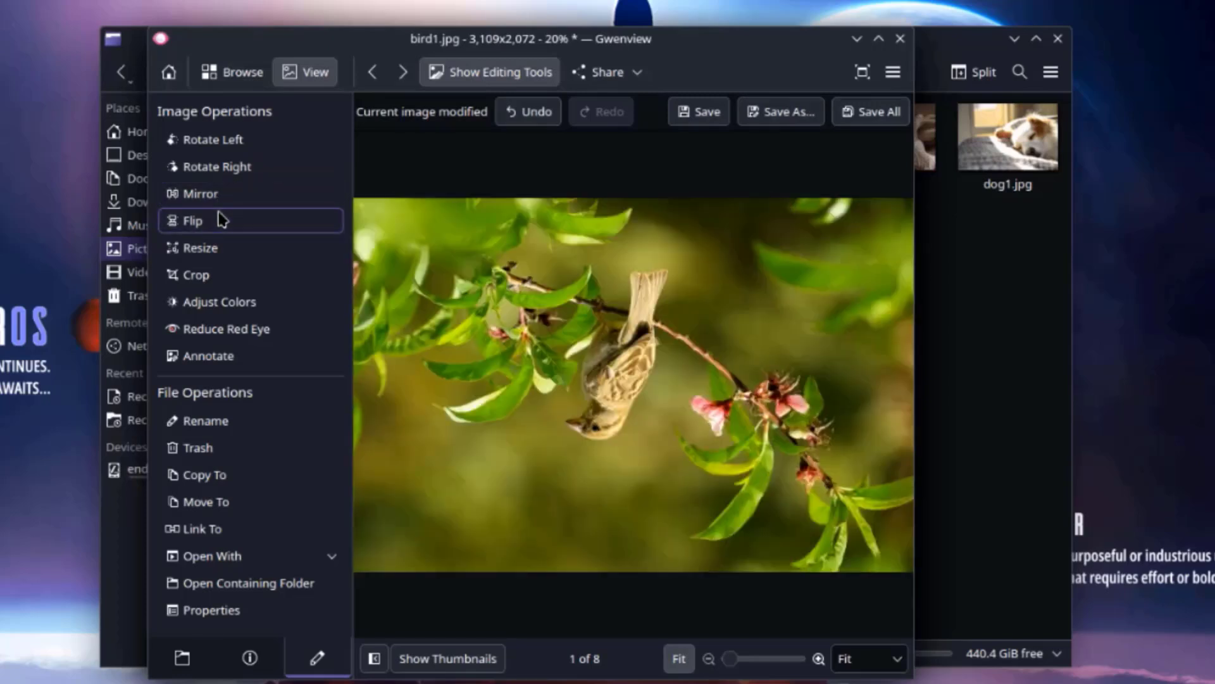
left_click(222, 221)
left_click(221, 220)
left_click(221, 221)
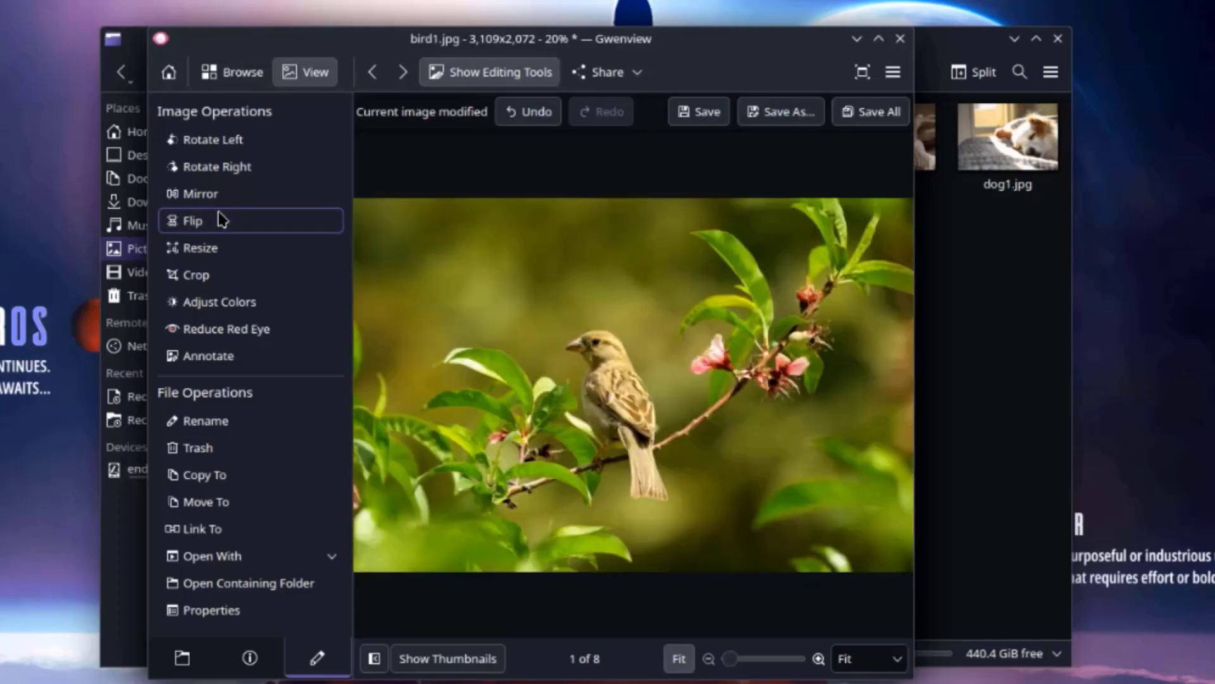
left_click(217, 167)
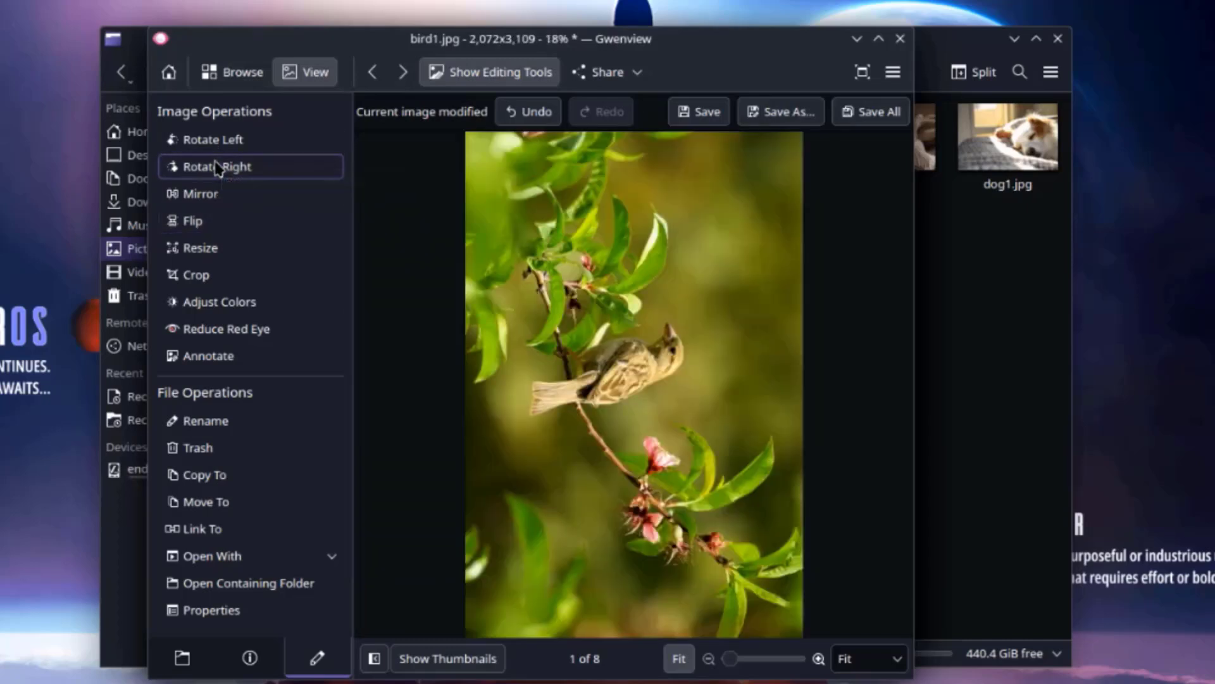
left_click(217, 167)
left_click(217, 167)
left_click(217, 167)
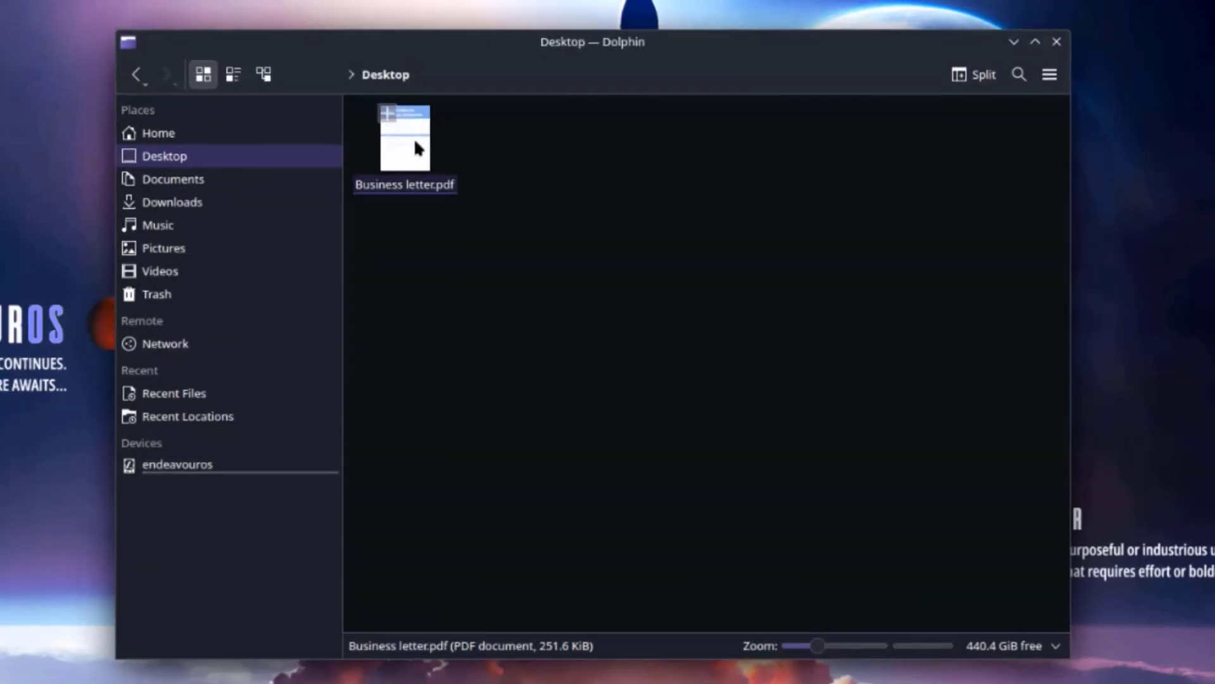
- Open Business letter.pdf and highlight the PROPOSAL FOR SERVICES heading in green
double_click(418, 149)
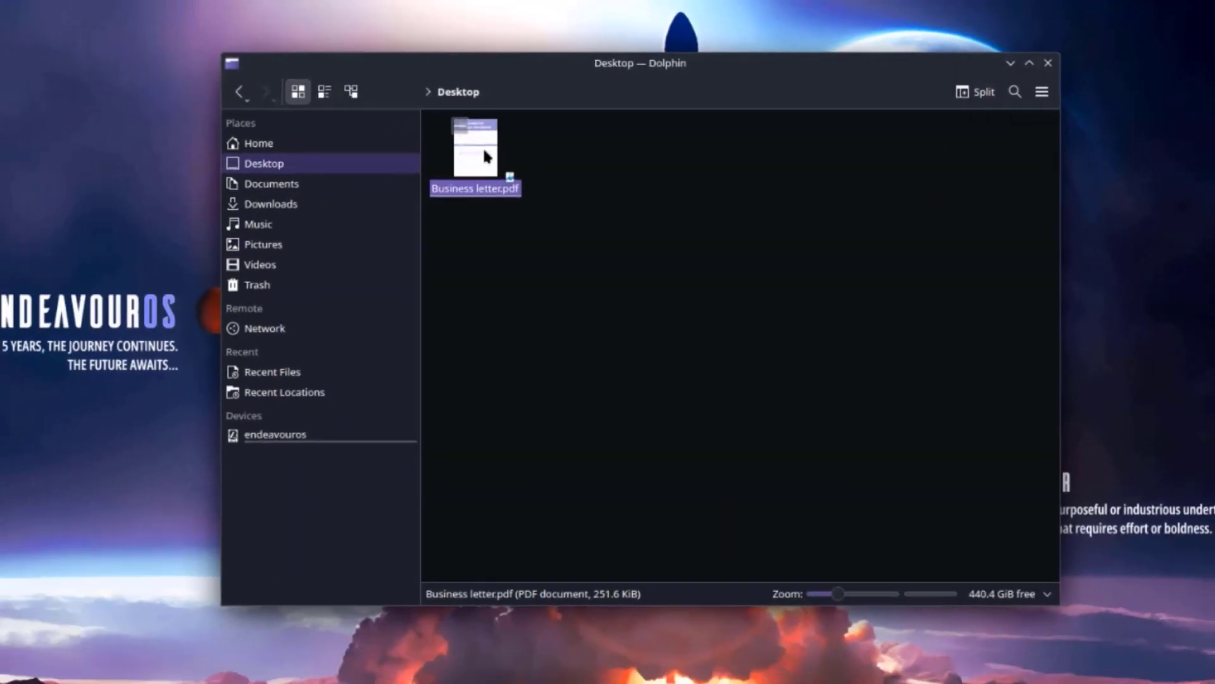
left_click(1041, 63)
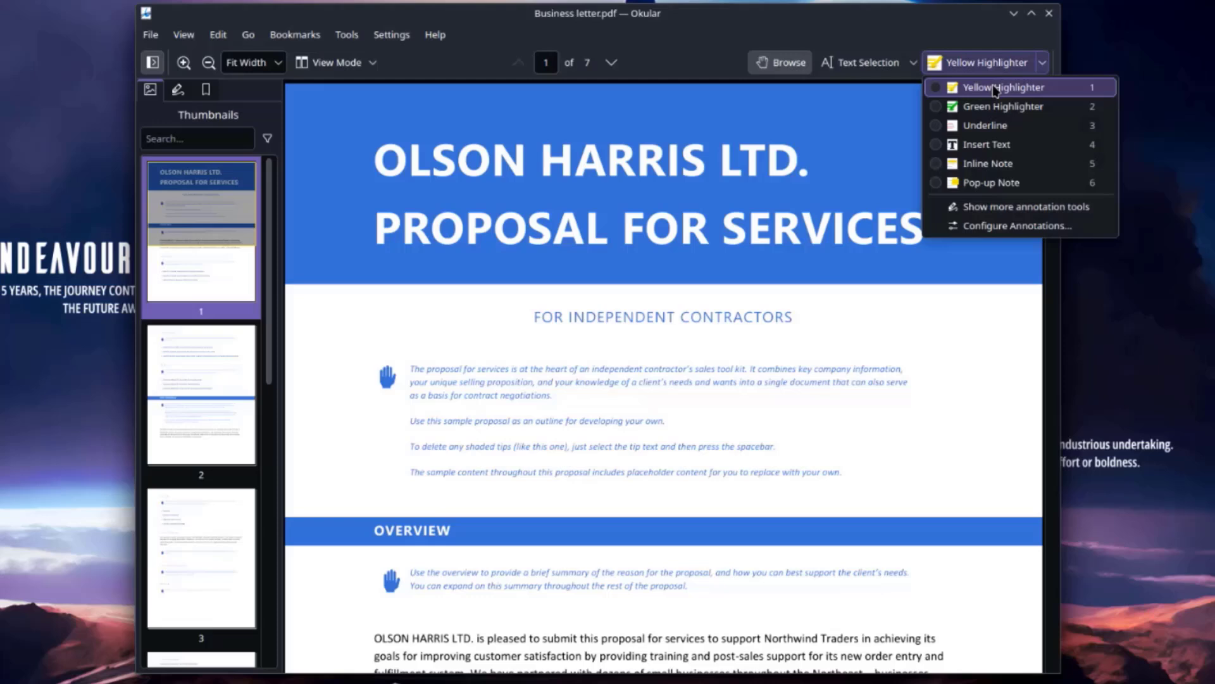
left_click(987, 105)
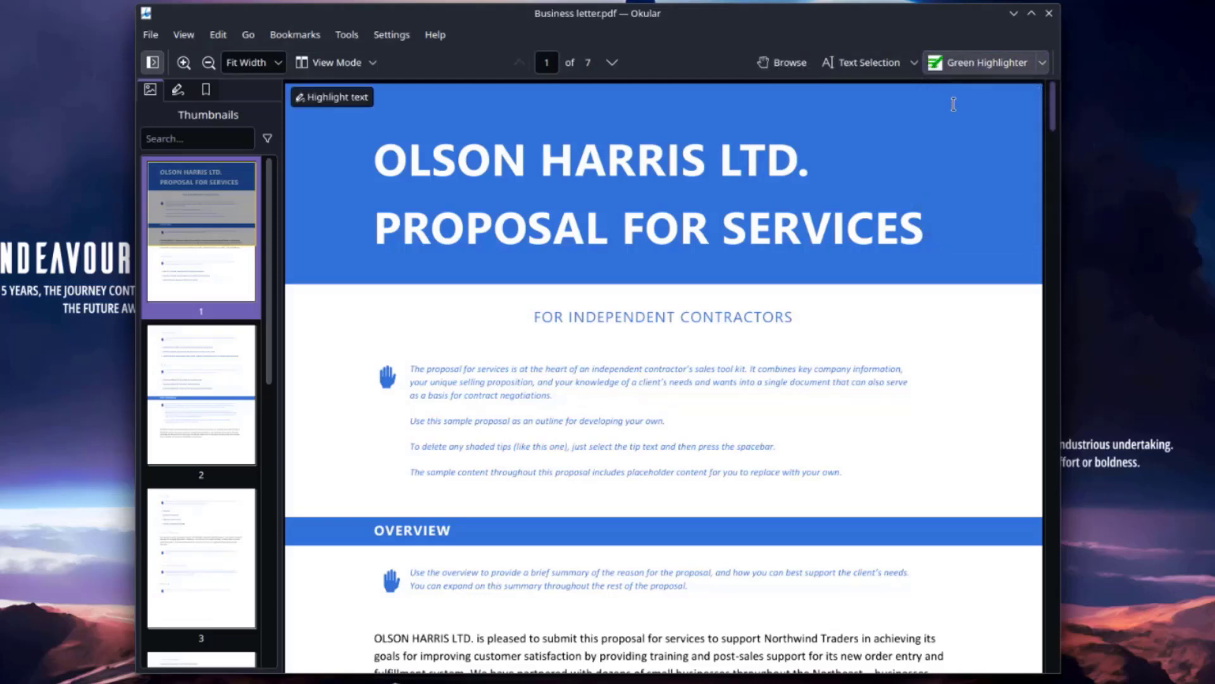
left_click_drag(586, 228, 909, 223)
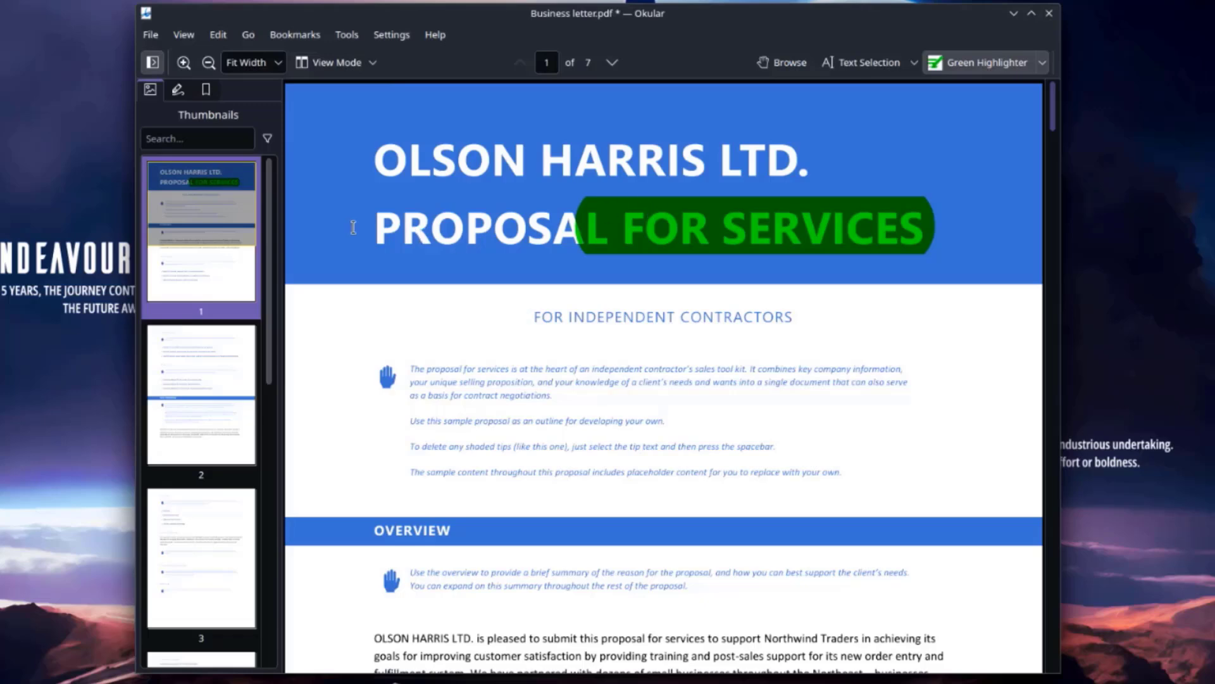
left_click_drag(354, 228, 698, 239)
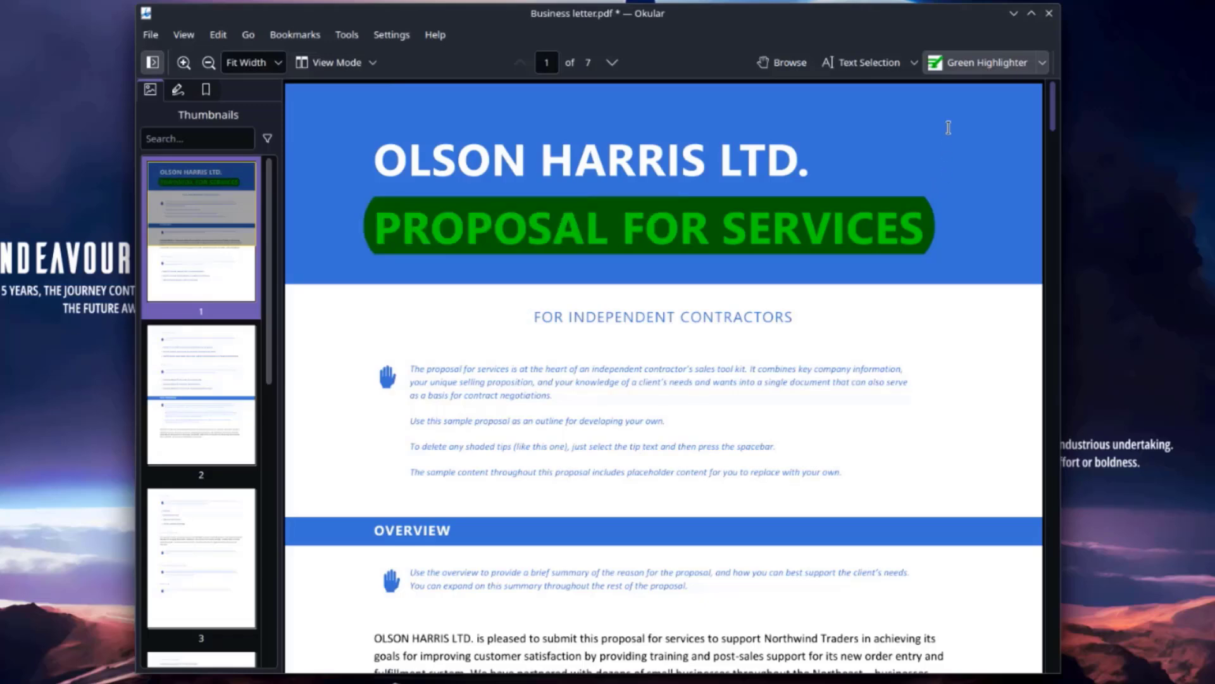
- Browse Okular's menus and show the About Okular window
left_click(151, 34)
mouse_move(177, 40)
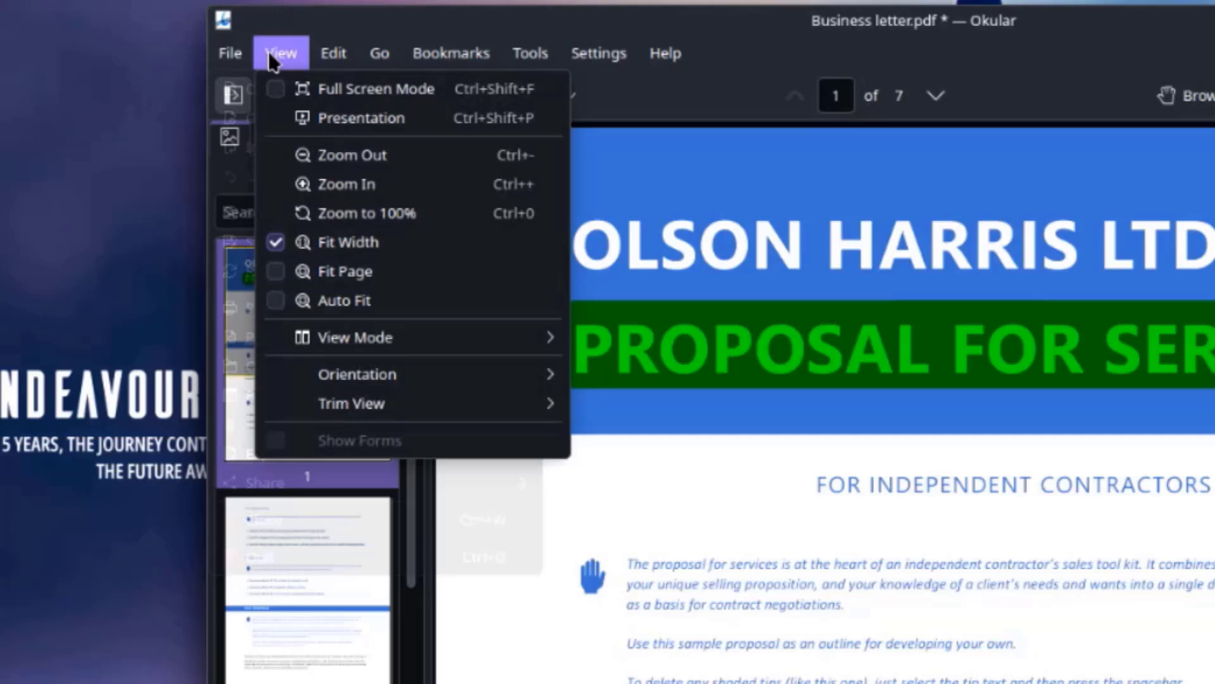
mouse_move(380, 55)
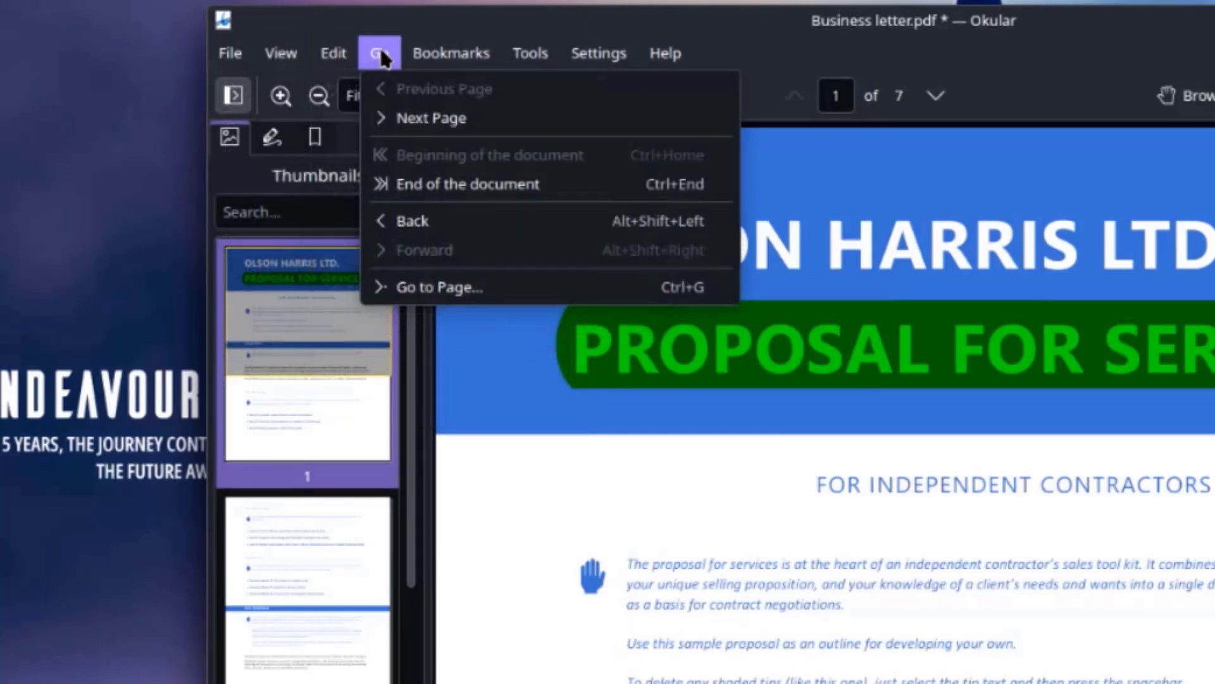
mouse_move(518, 57)
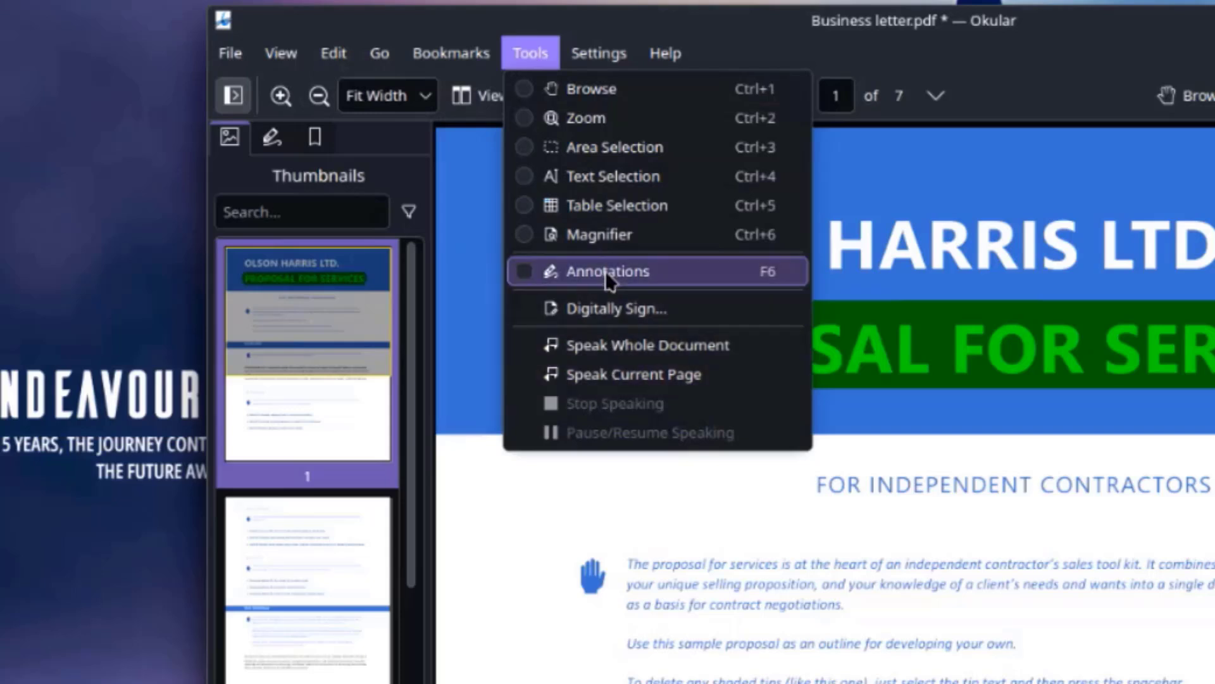
mouse_move(609, 58)
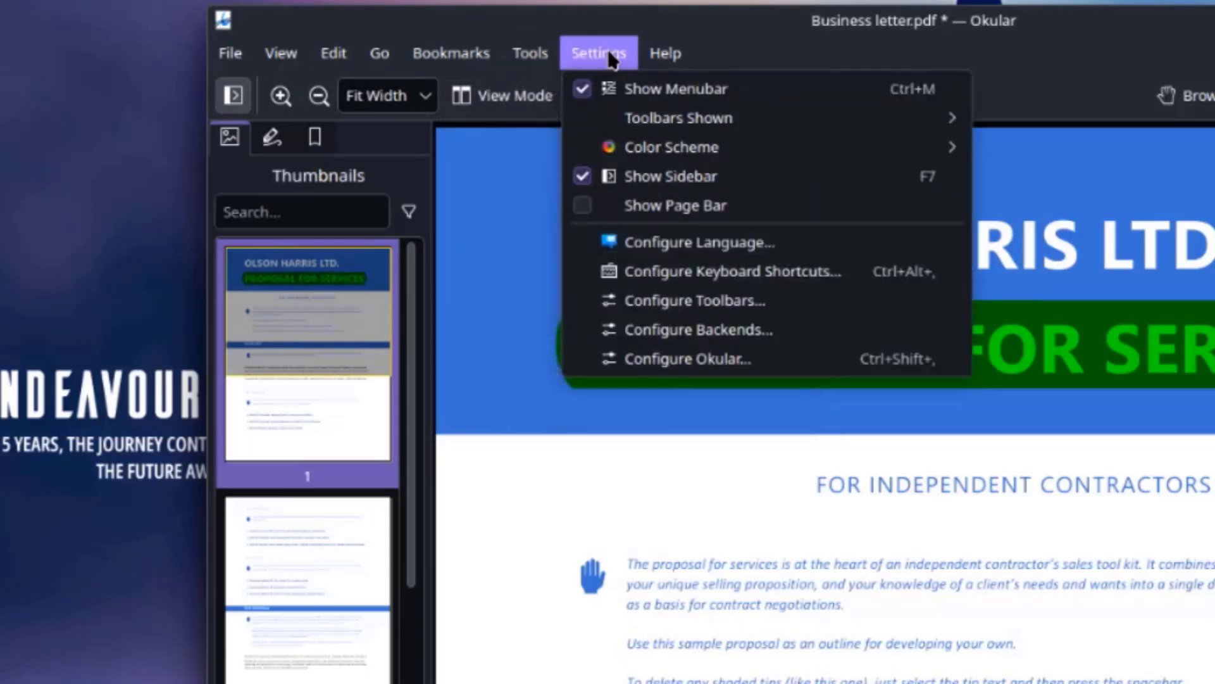
mouse_move(663, 60)
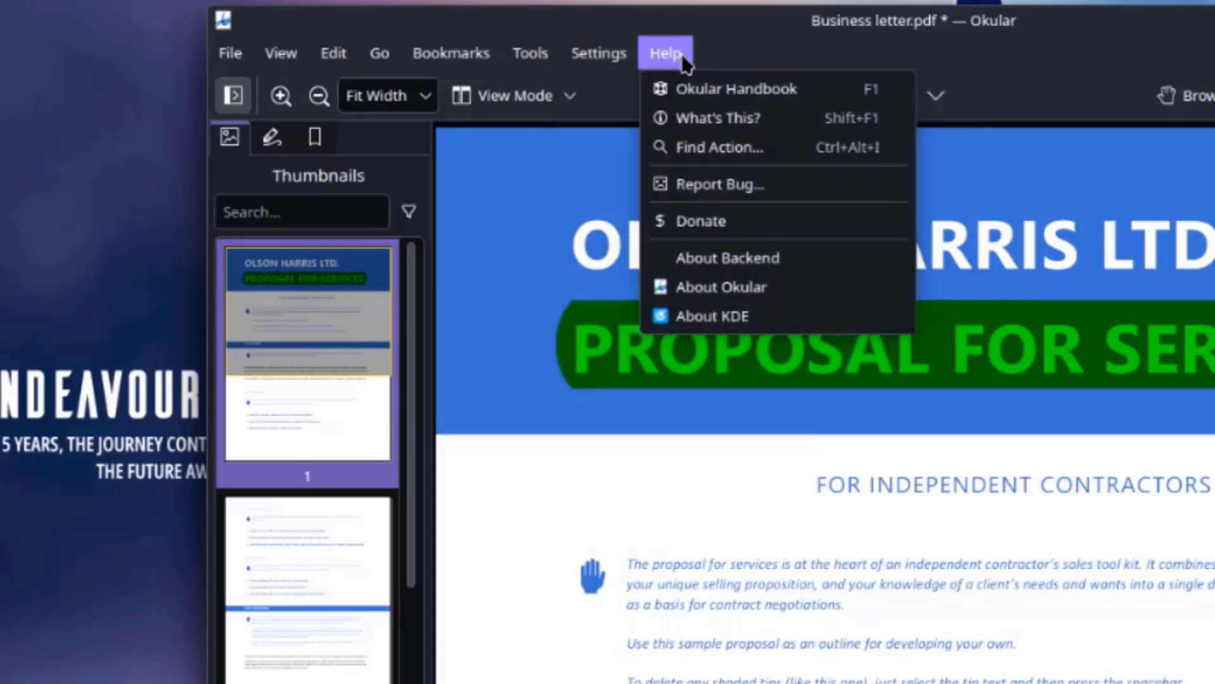
left_click(719, 288)
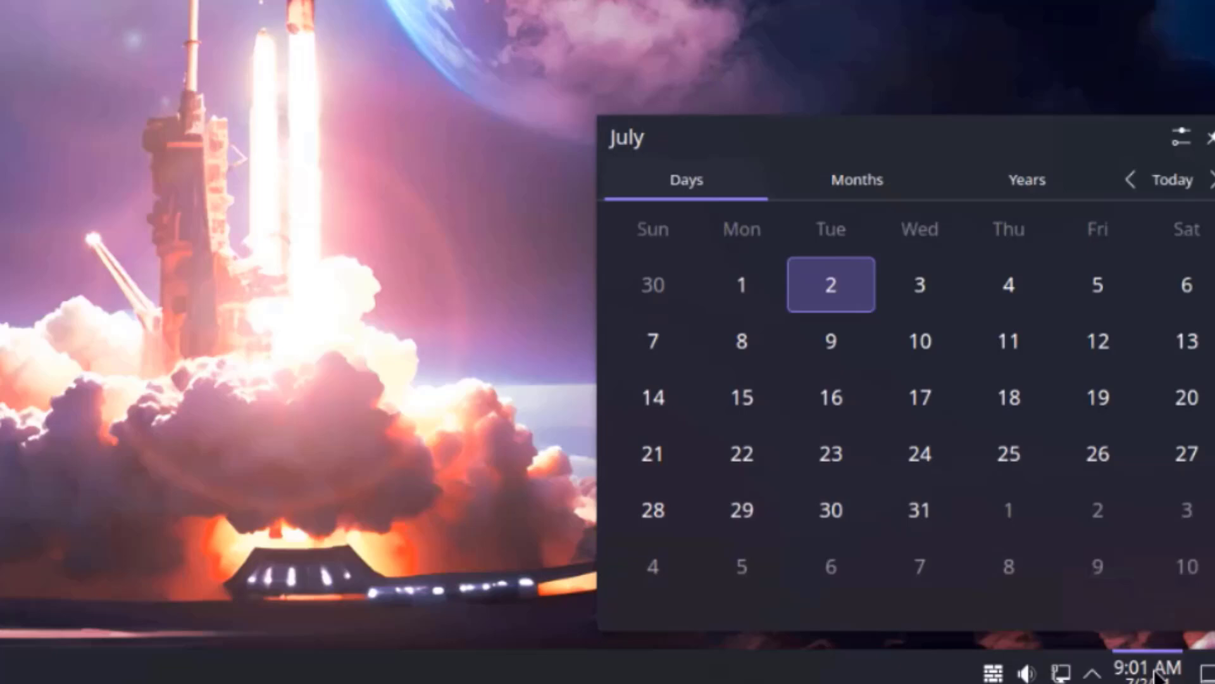
- Browse the clock calendar by months and years, going back a decade, then return to months
left_click(850, 188)
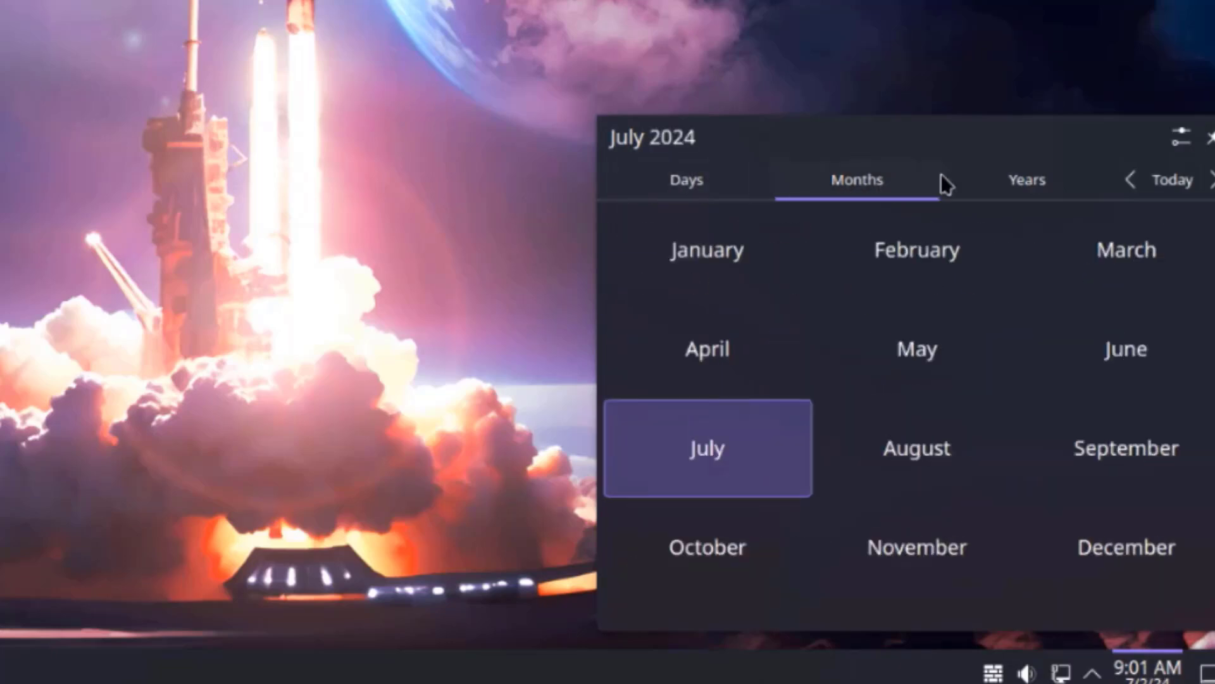
left_click(1024, 176)
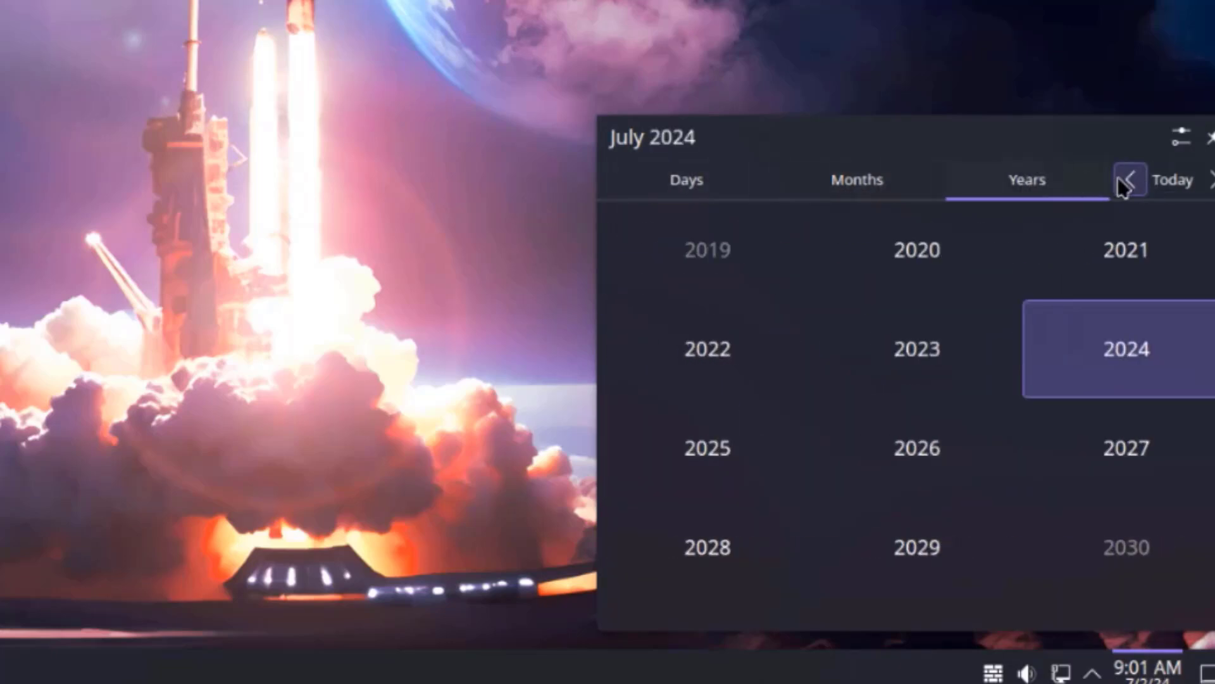
left_click(1129, 180)
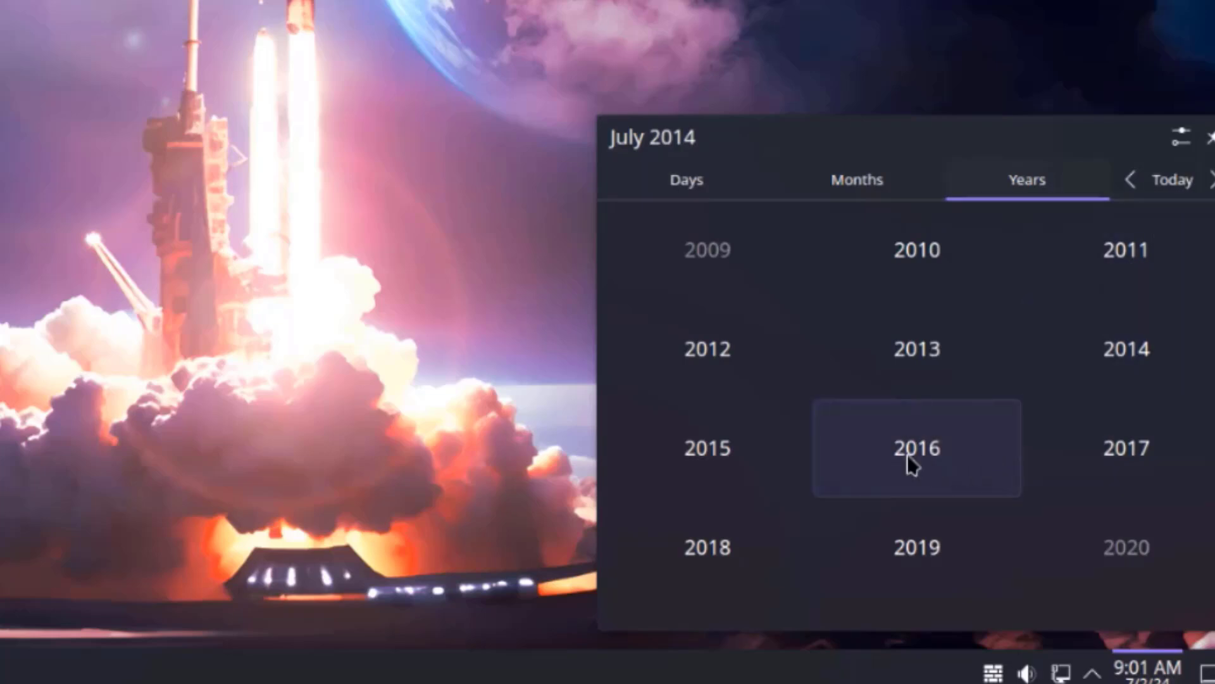
left_click(879, 177)
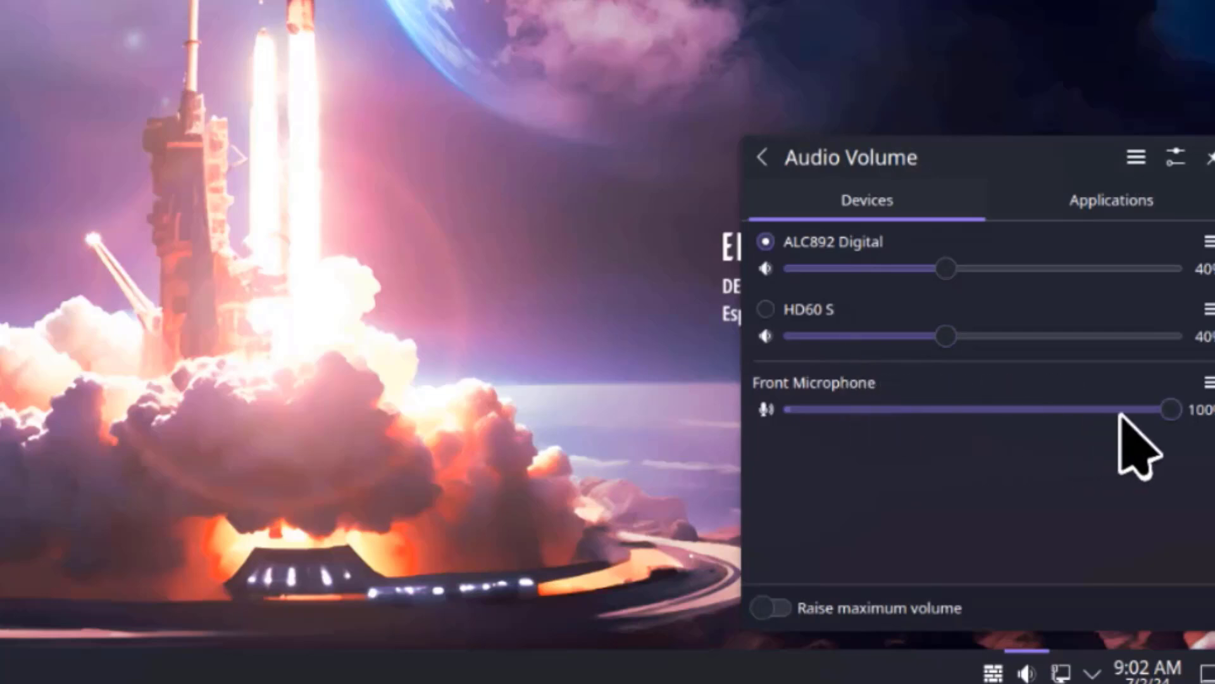
- Review the profiles for Front Microphone, HD60 S and ALC892 Digital, plus the general audio options
left_click(1207, 383)
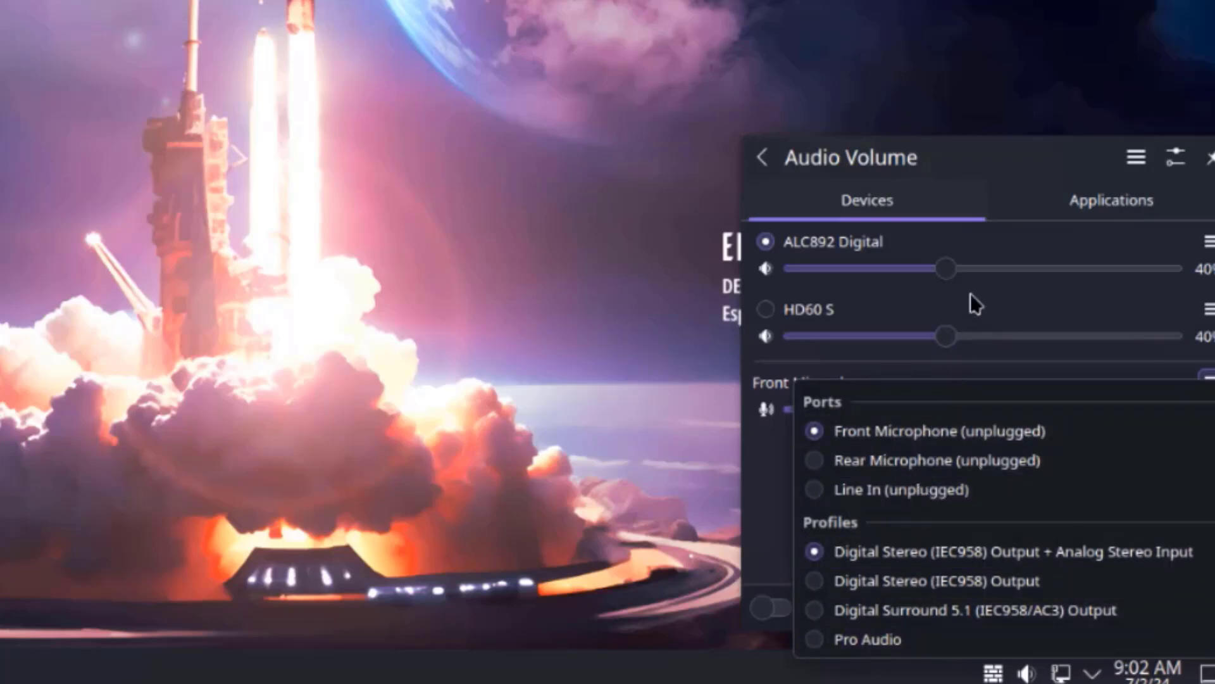
left_click(1012, 301)
left_click(1208, 309)
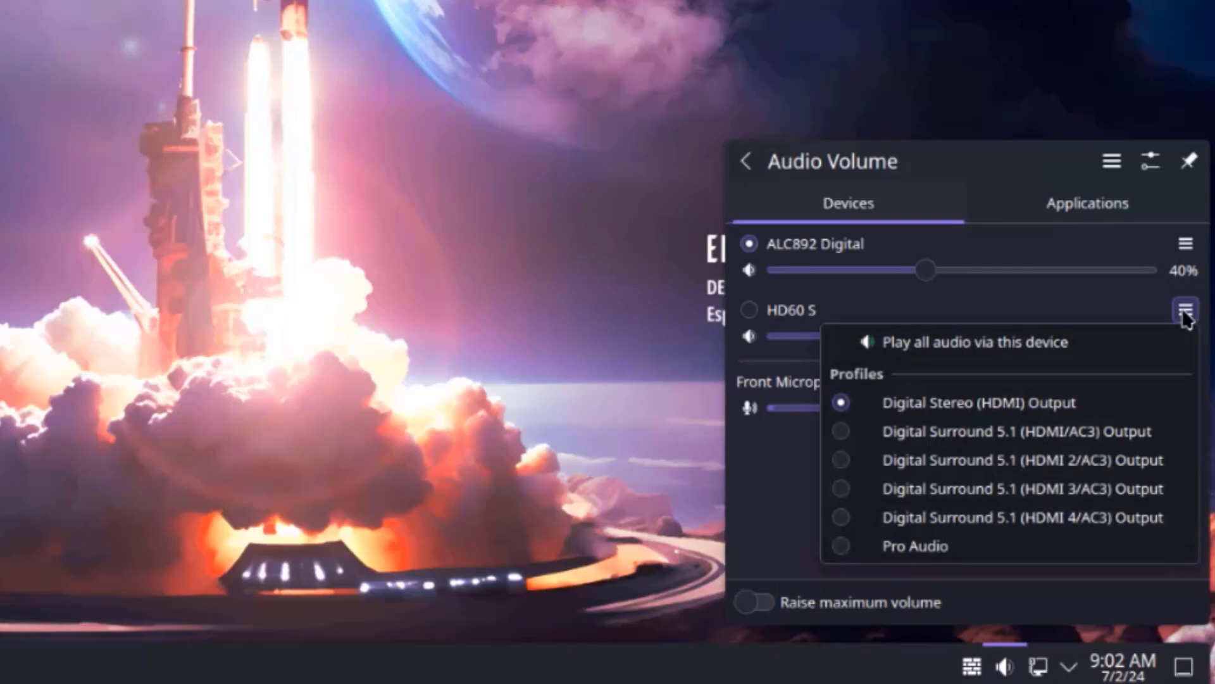
left_click(1185, 311)
left_click(1184, 246)
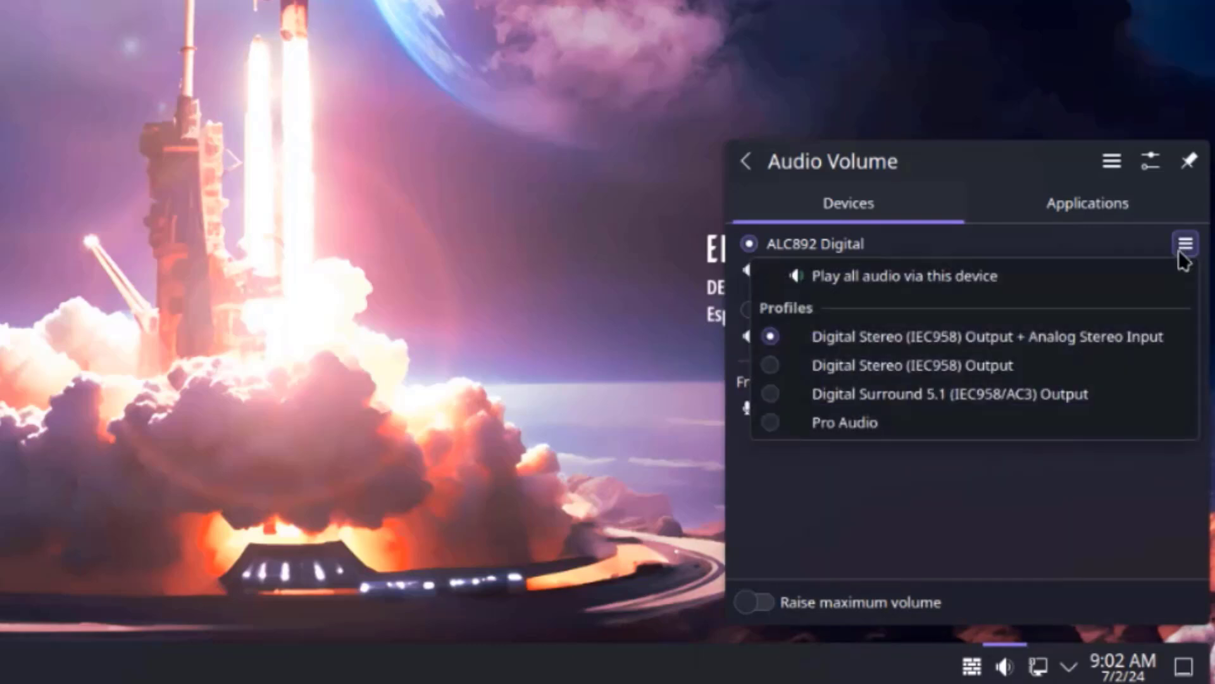
left_click(1183, 253)
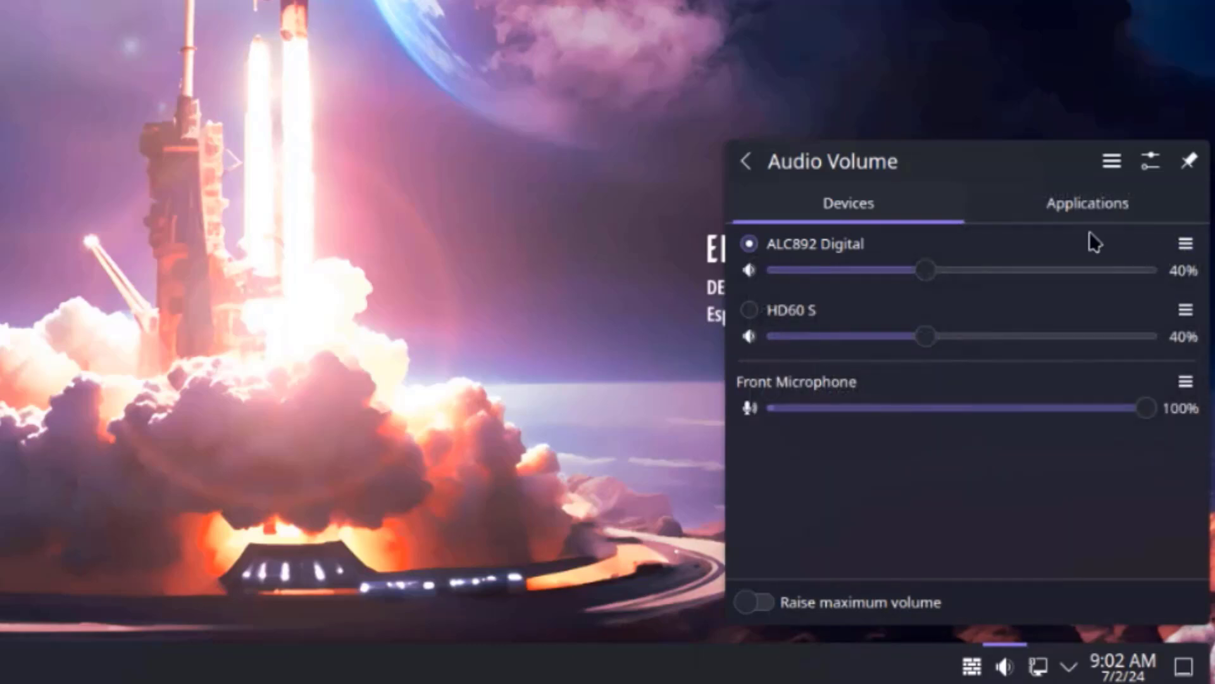
left_click(1112, 161)
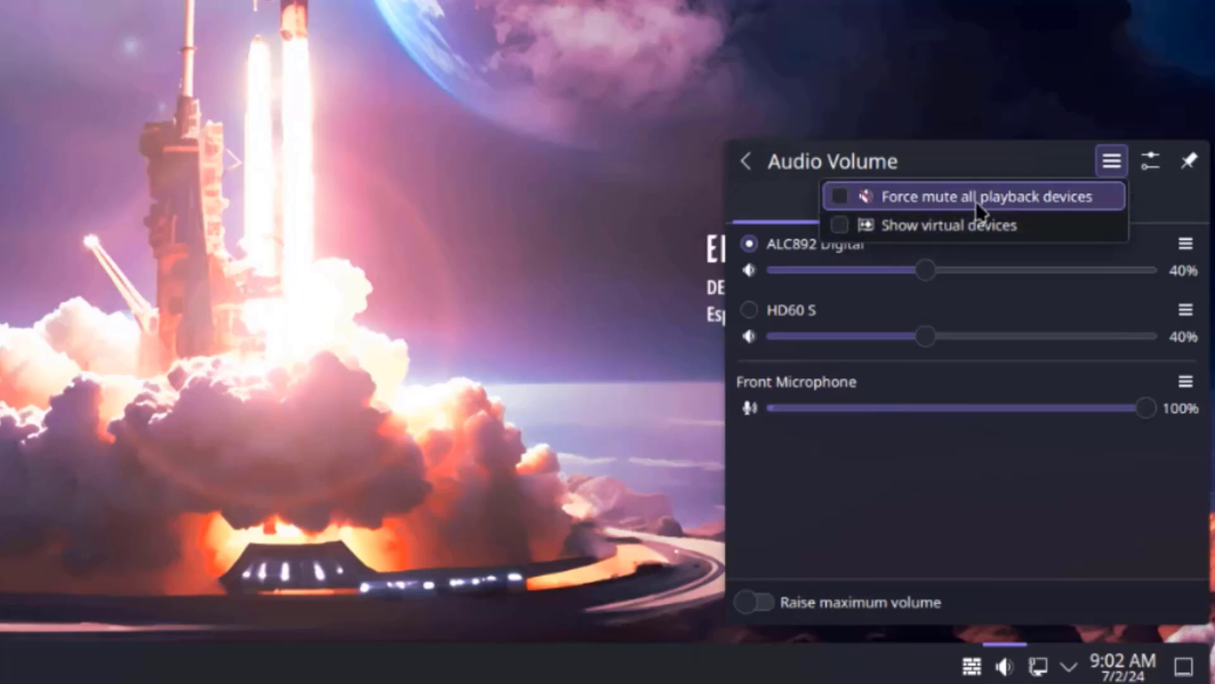
left_click(1146, 159)
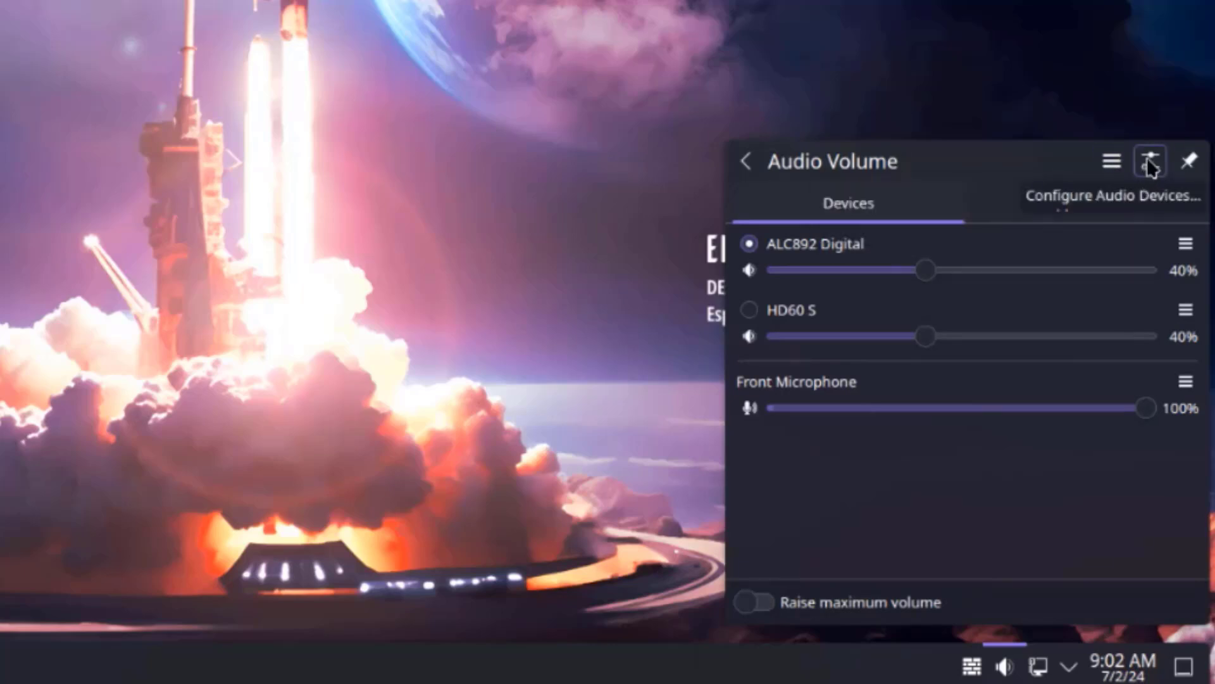
- Open the full Sound settings, view Configure Volume Controls, and go back to the device list
left_click(1147, 158)
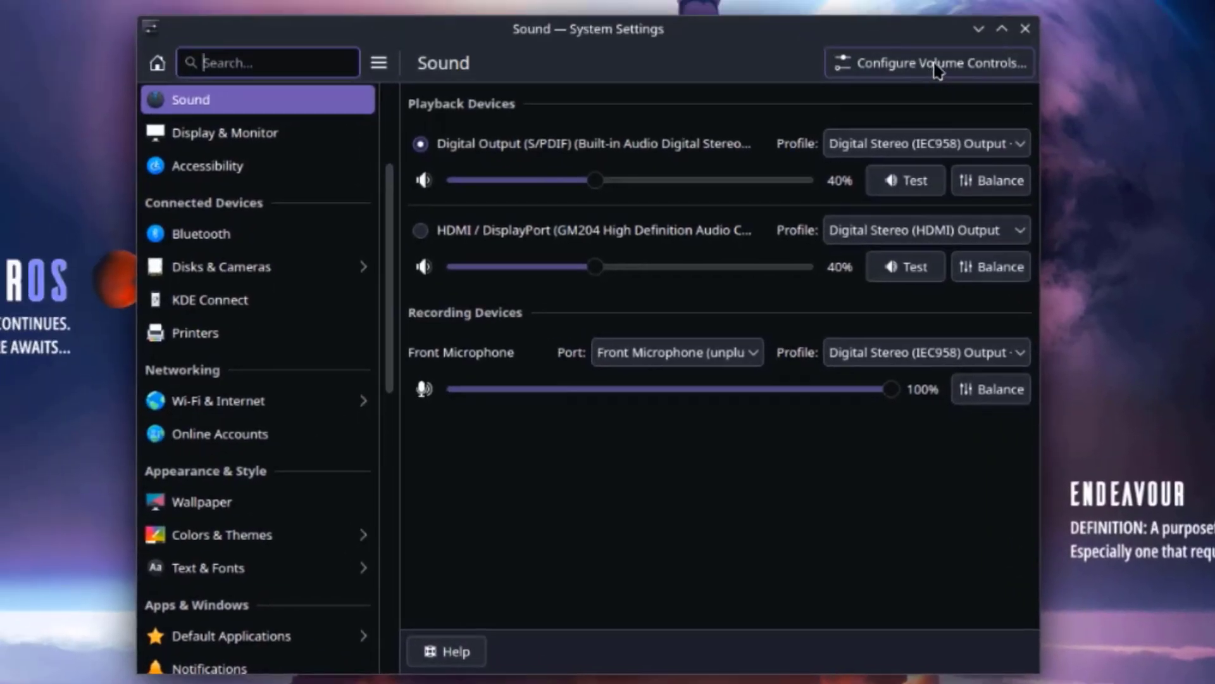
left_click(935, 66)
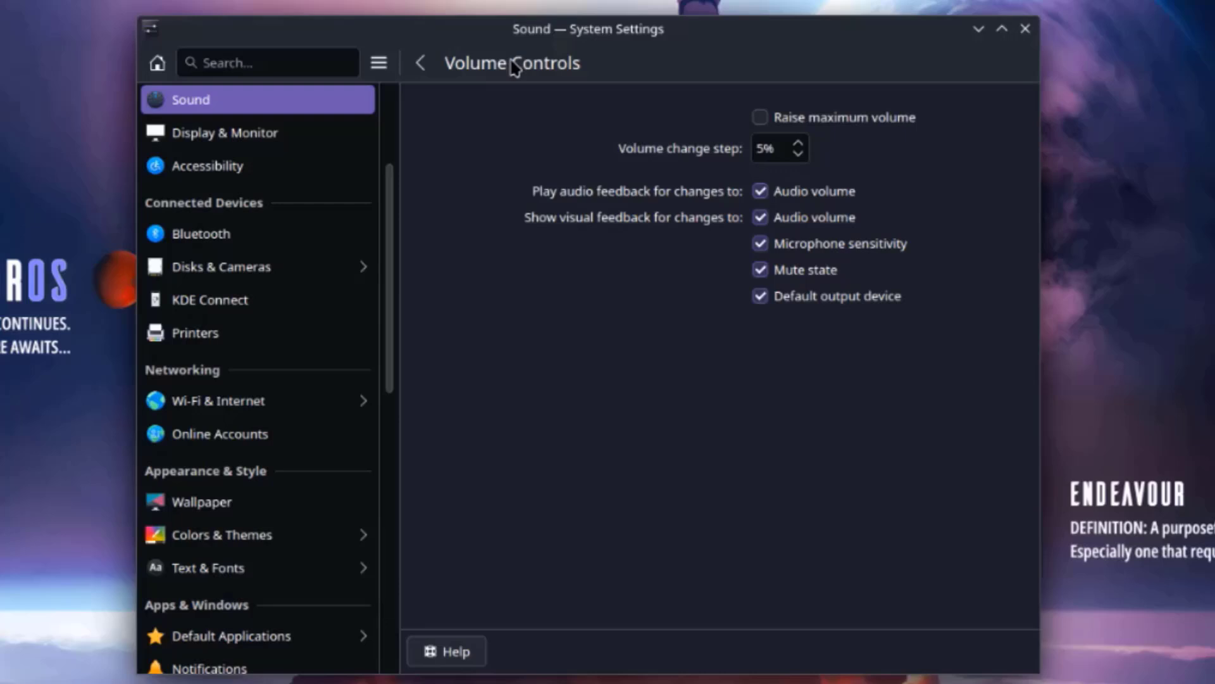
left_click(420, 63)
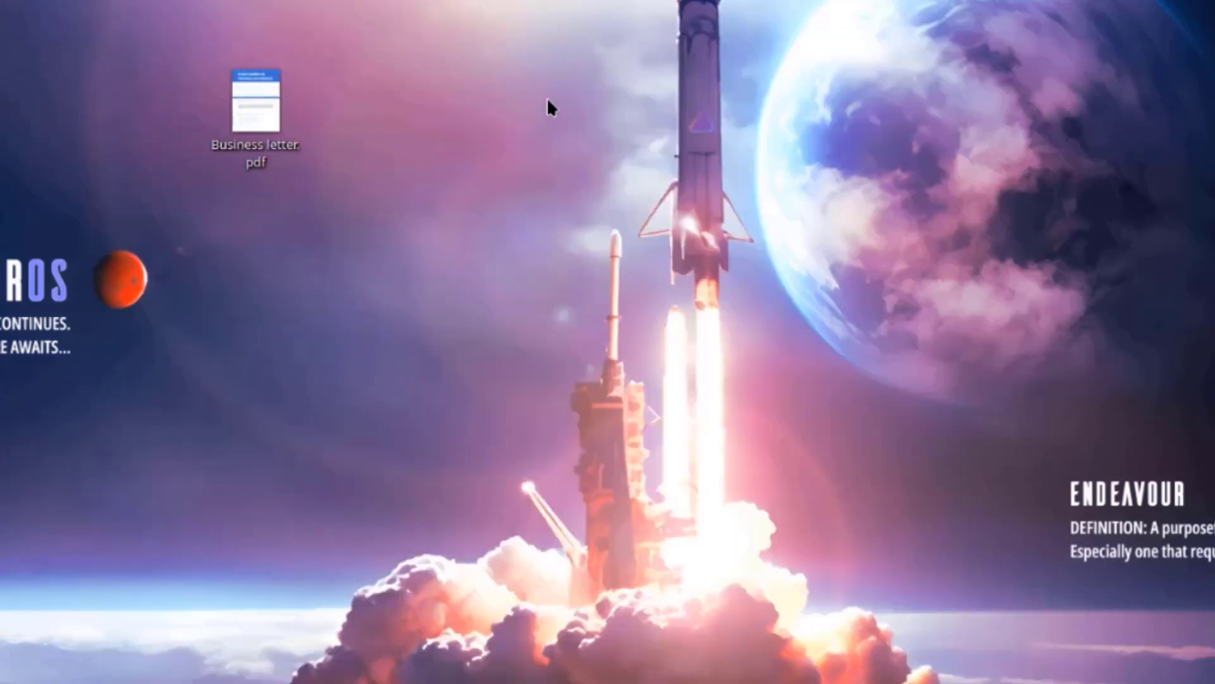
- From Desktop and Wallpaper settings, browse the Get New wallpapers list without installing any
right_click(548, 108)
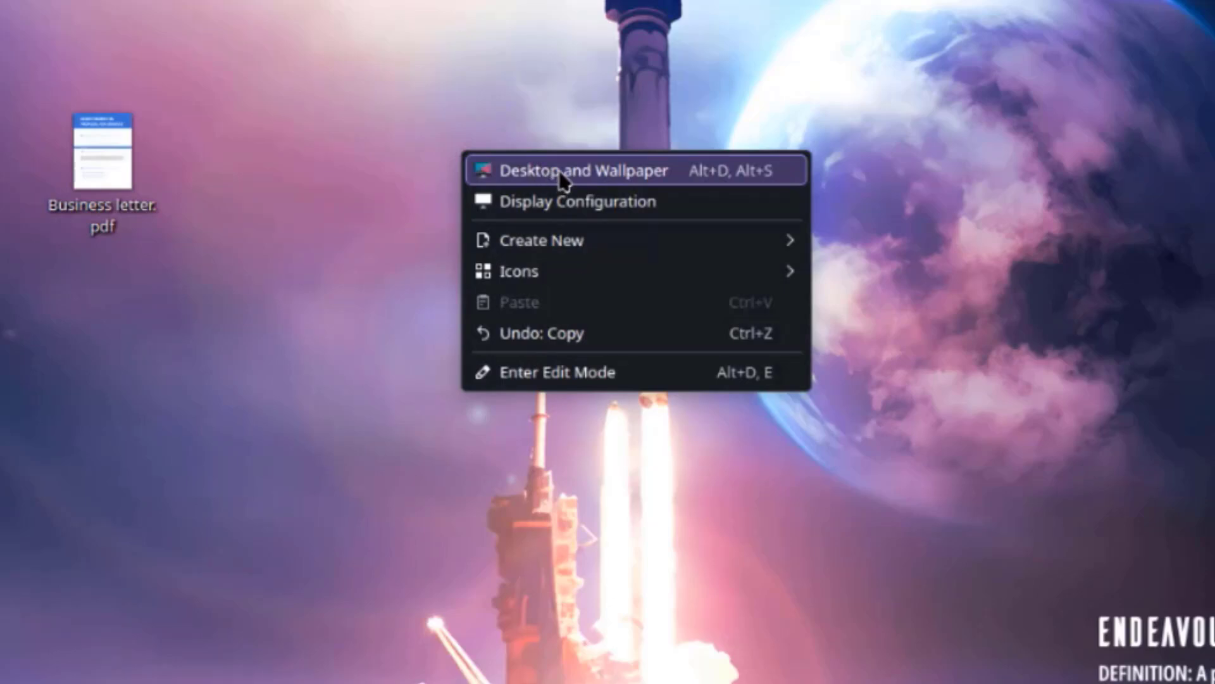
left_click(562, 174)
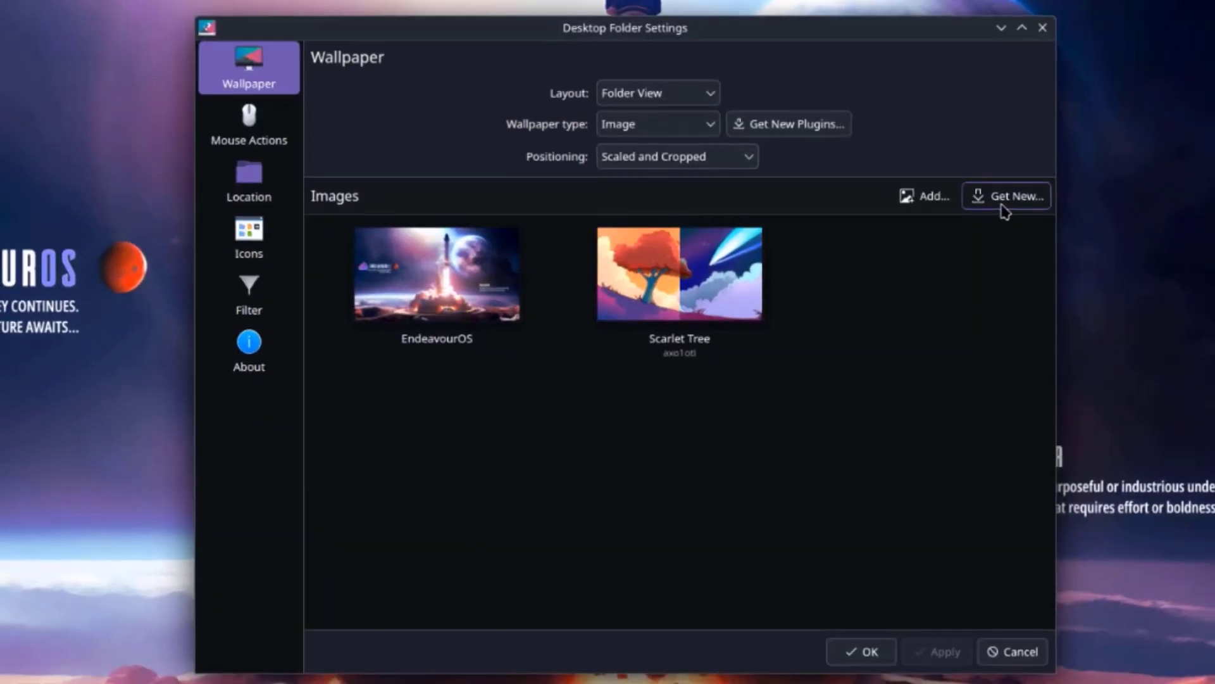
left_click(1008, 198)
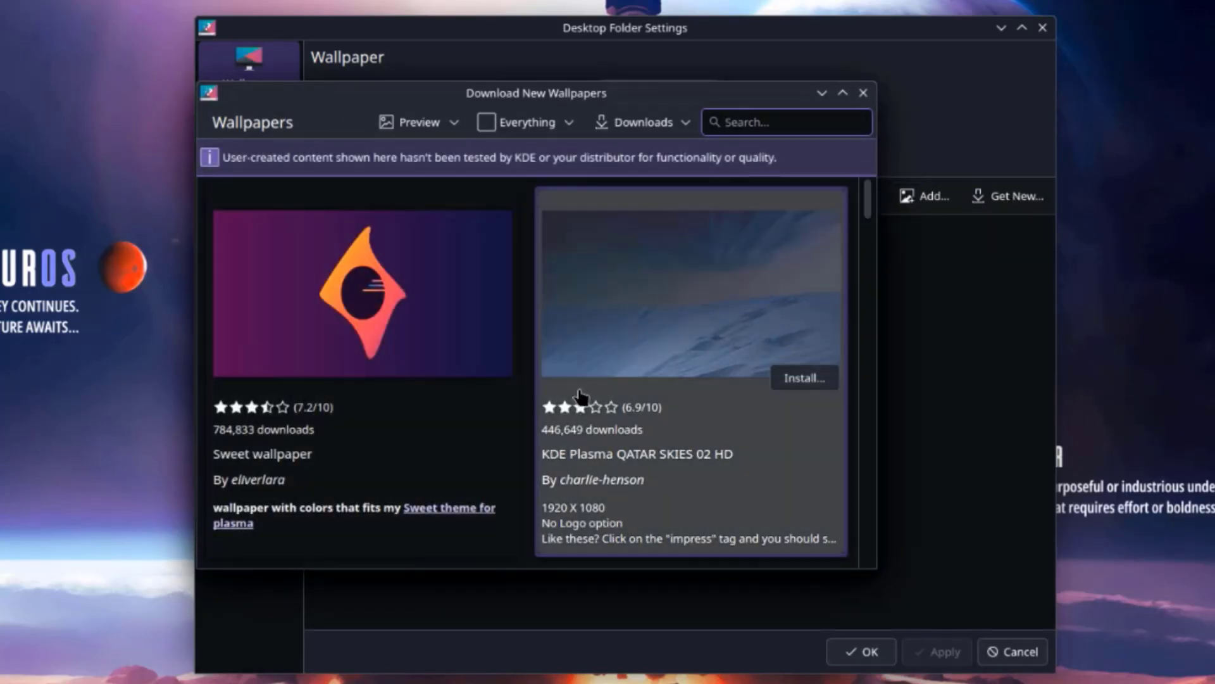
scroll(579, 397, "down", 10)
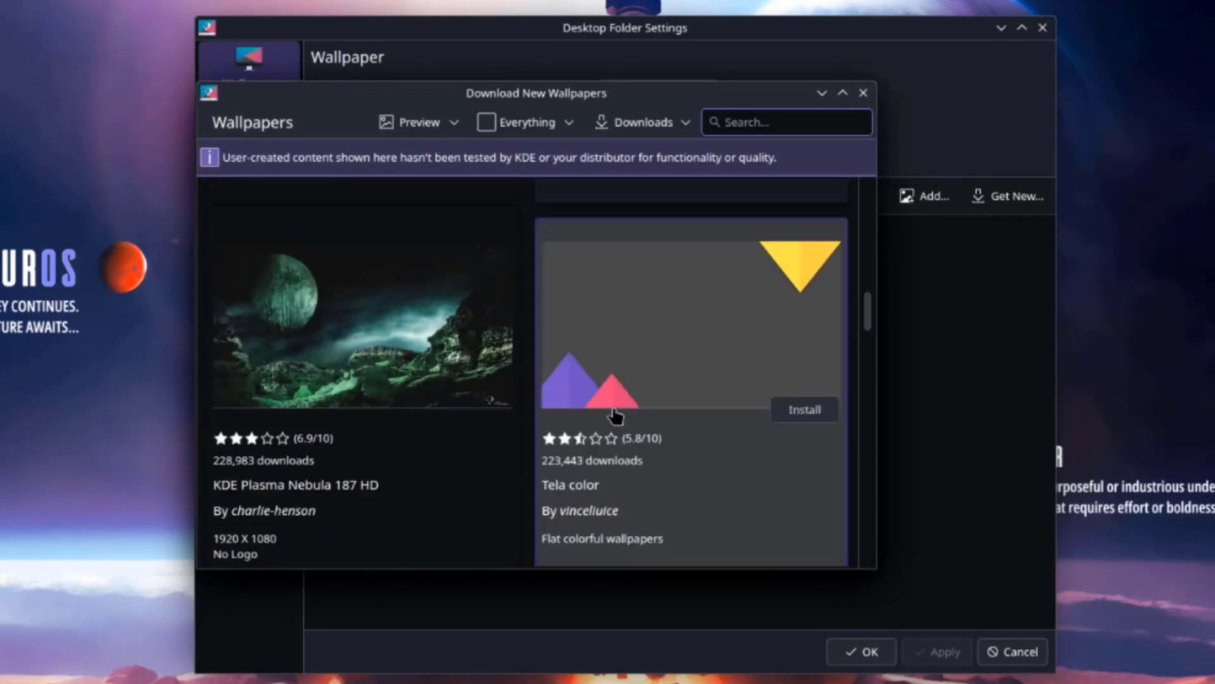
scroll(615, 415, "down", 5)
scroll(664, 415, "down", 8)
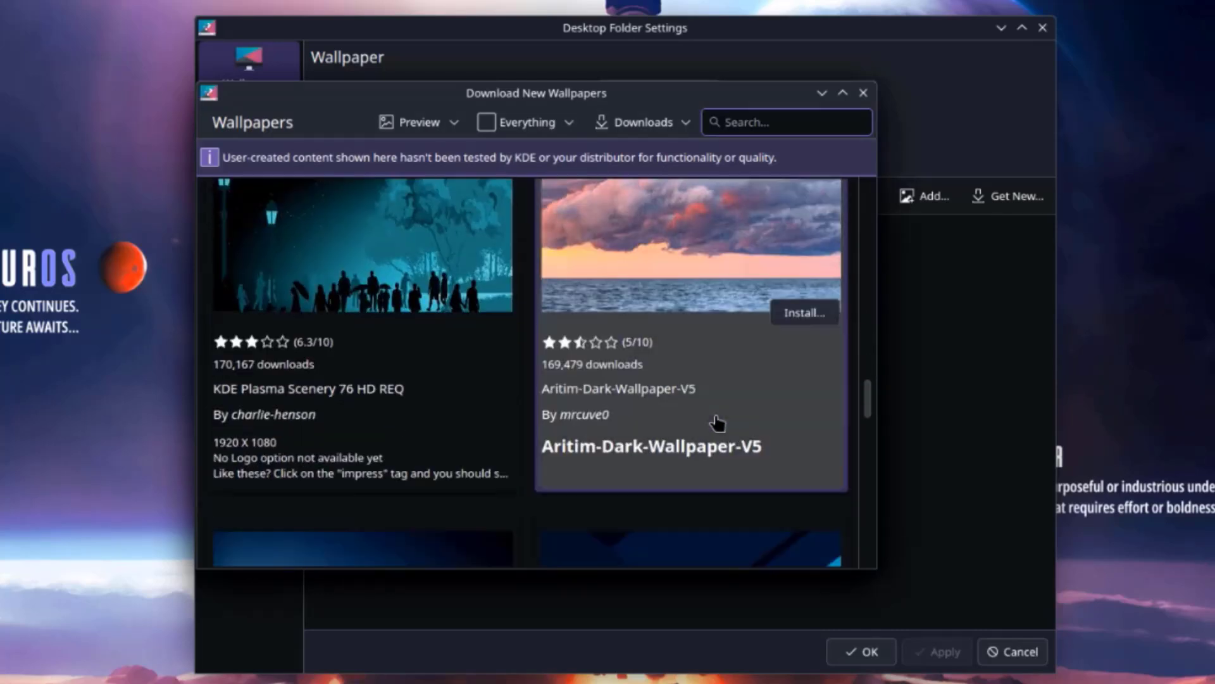
scroll(722, 419, "down", 3)
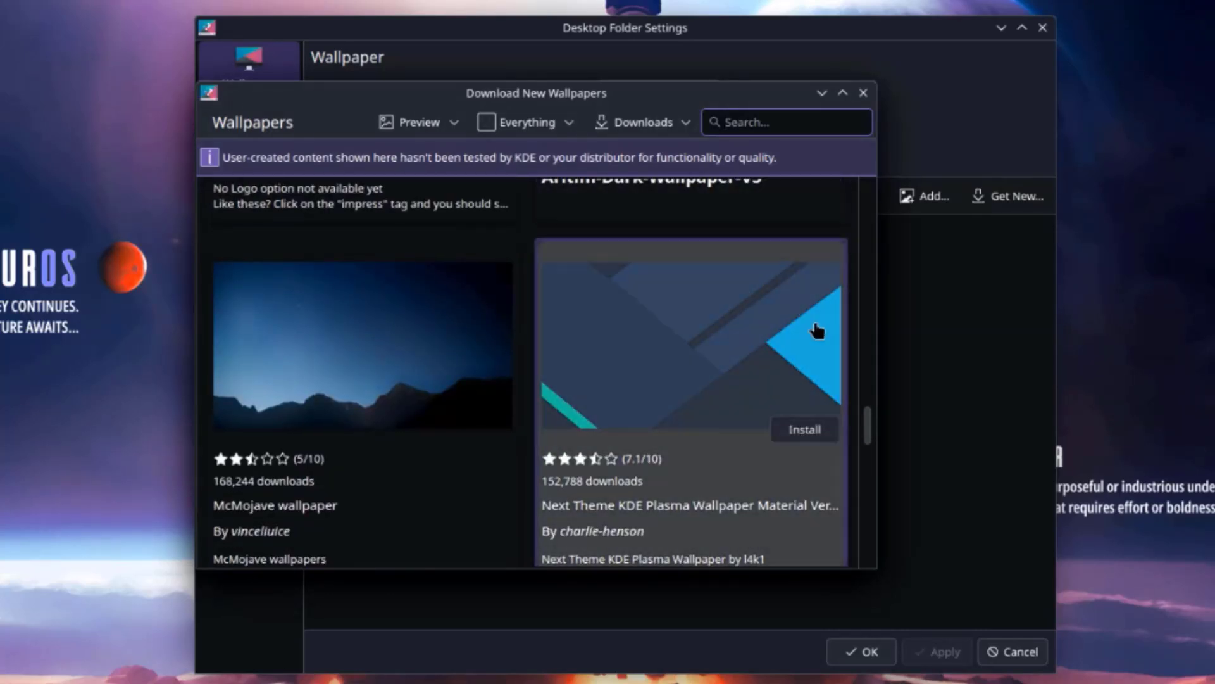
scroll(816, 330, "down", 3)
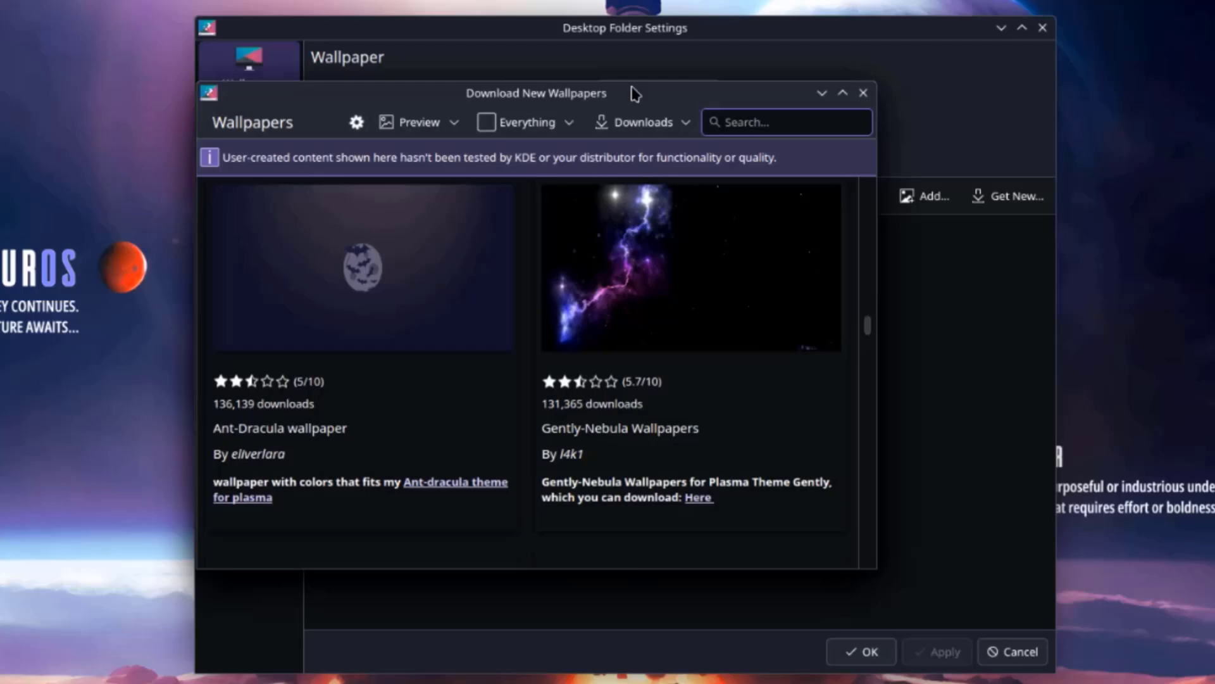
left_click_drag(633, 94, 666, 92)
scroll(857, 353, "down", 6)
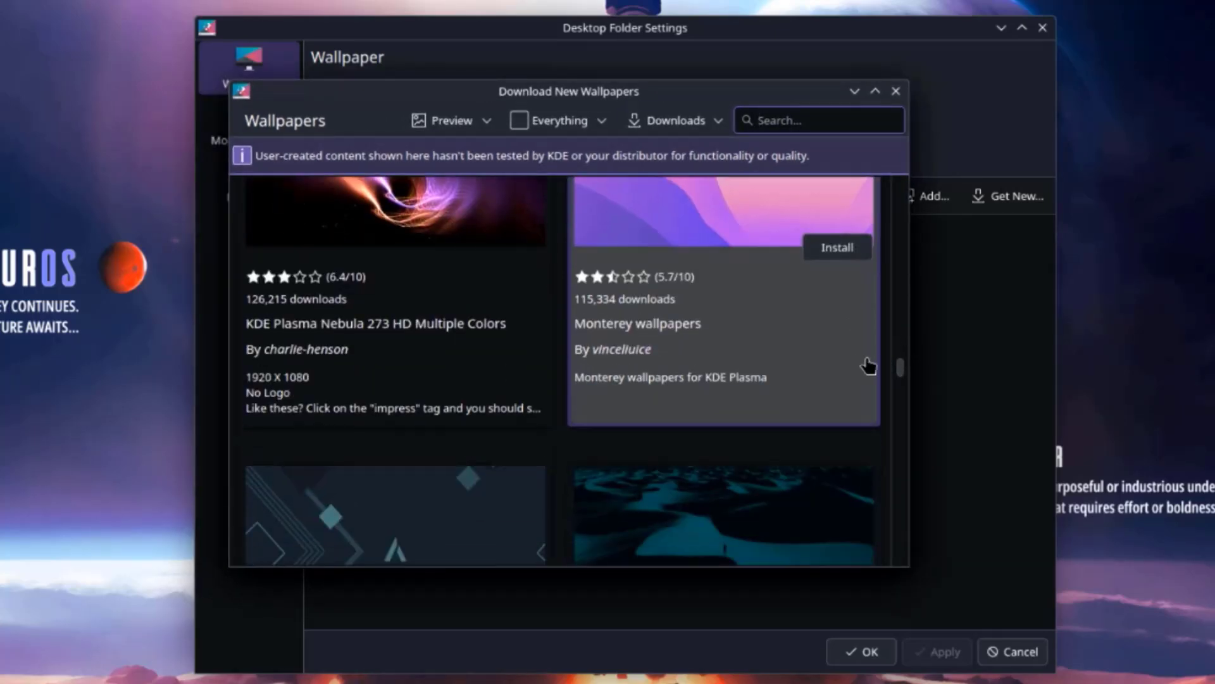
scroll(857, 401, "down", 3)
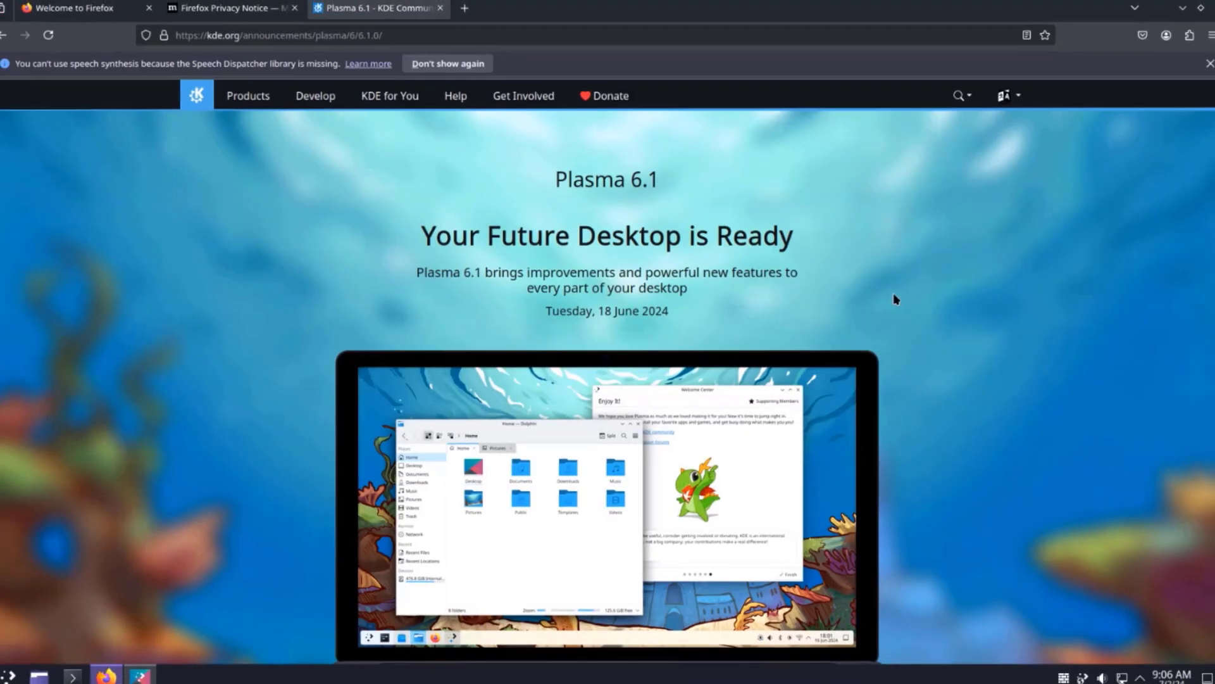
- Open the announcement's full-size Reef wallpaper and save it as Reef.png in Downloads
scroll(882, 296, "down", 15)
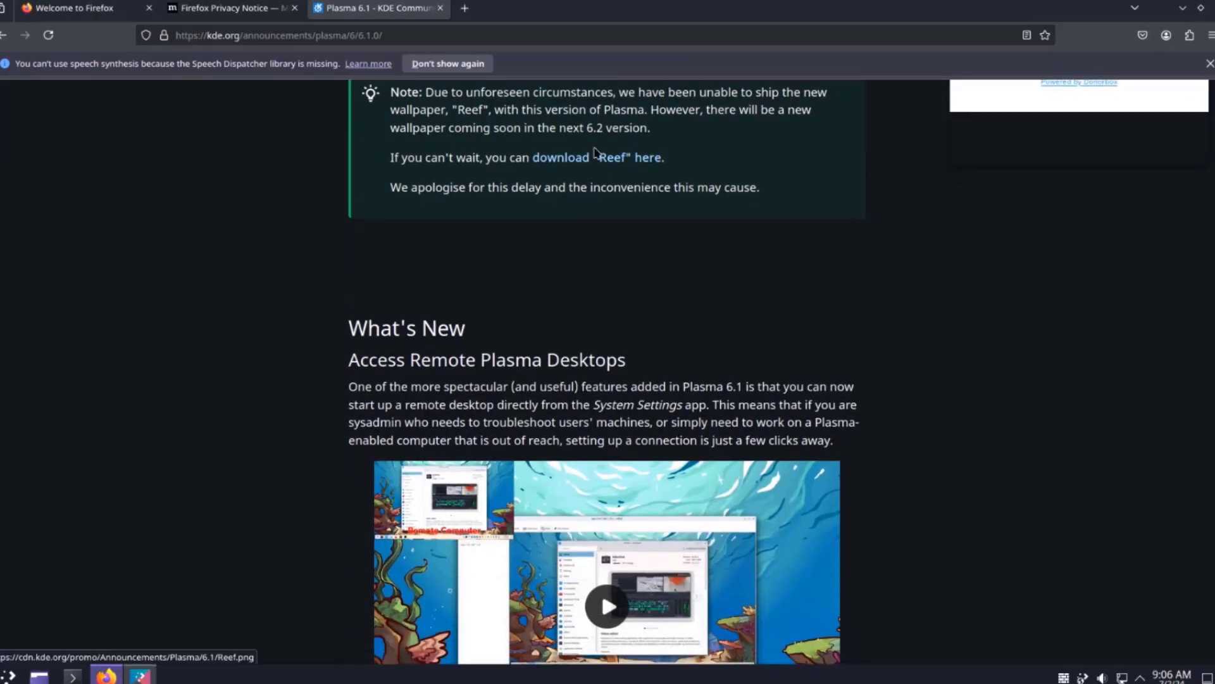
left_click(617, 164)
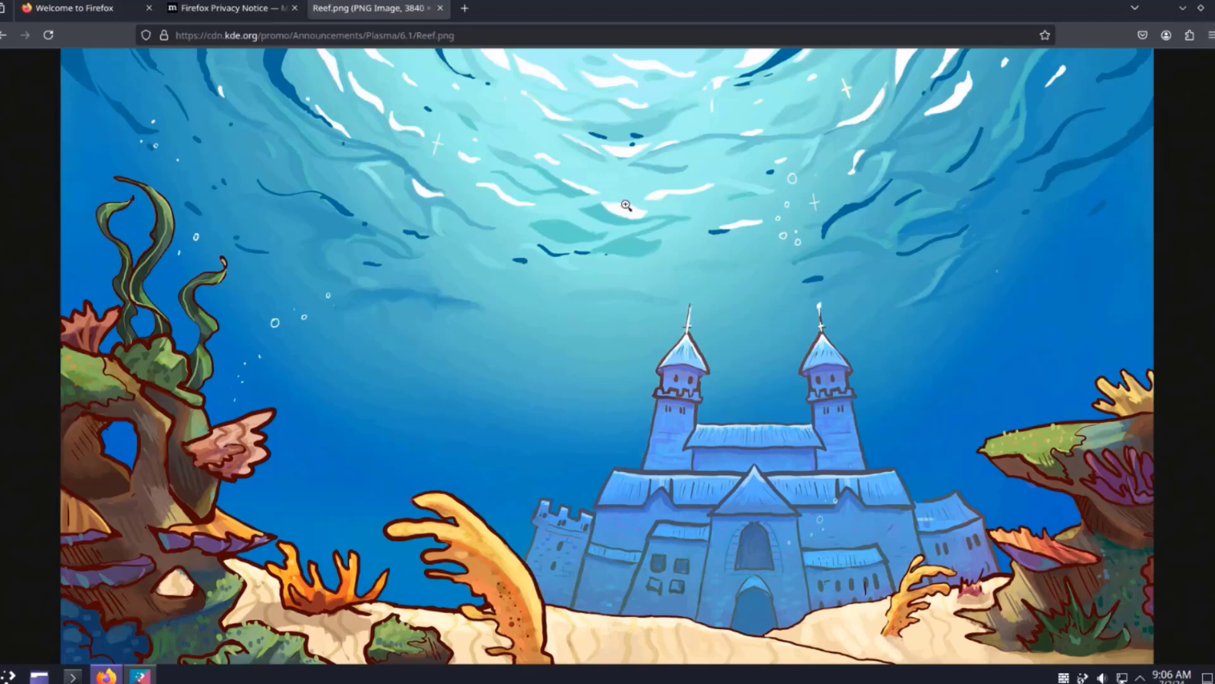
right_click(626, 206)
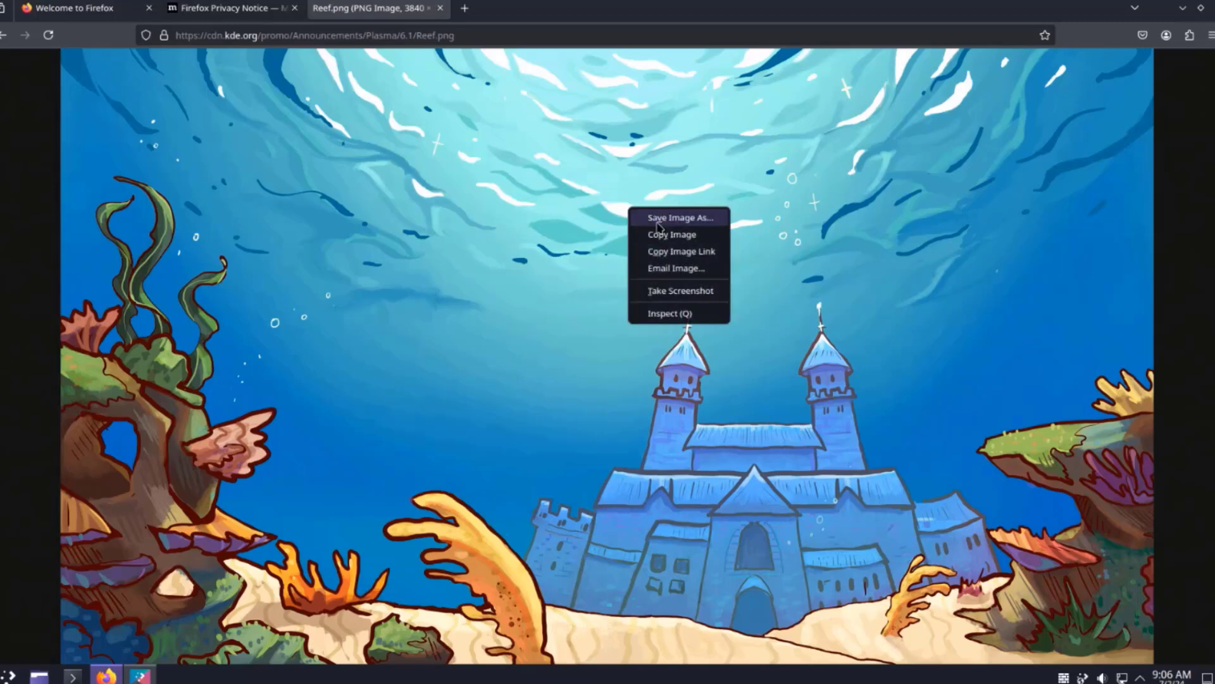
left_click(659, 221)
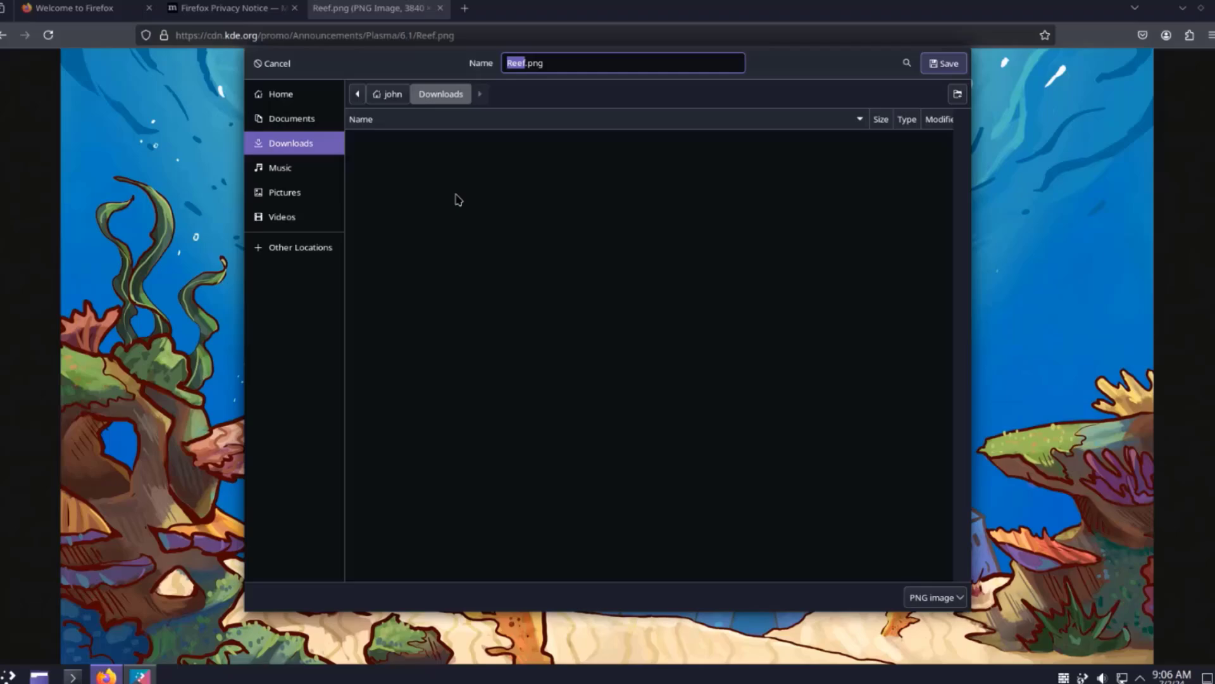
left_click(949, 72)
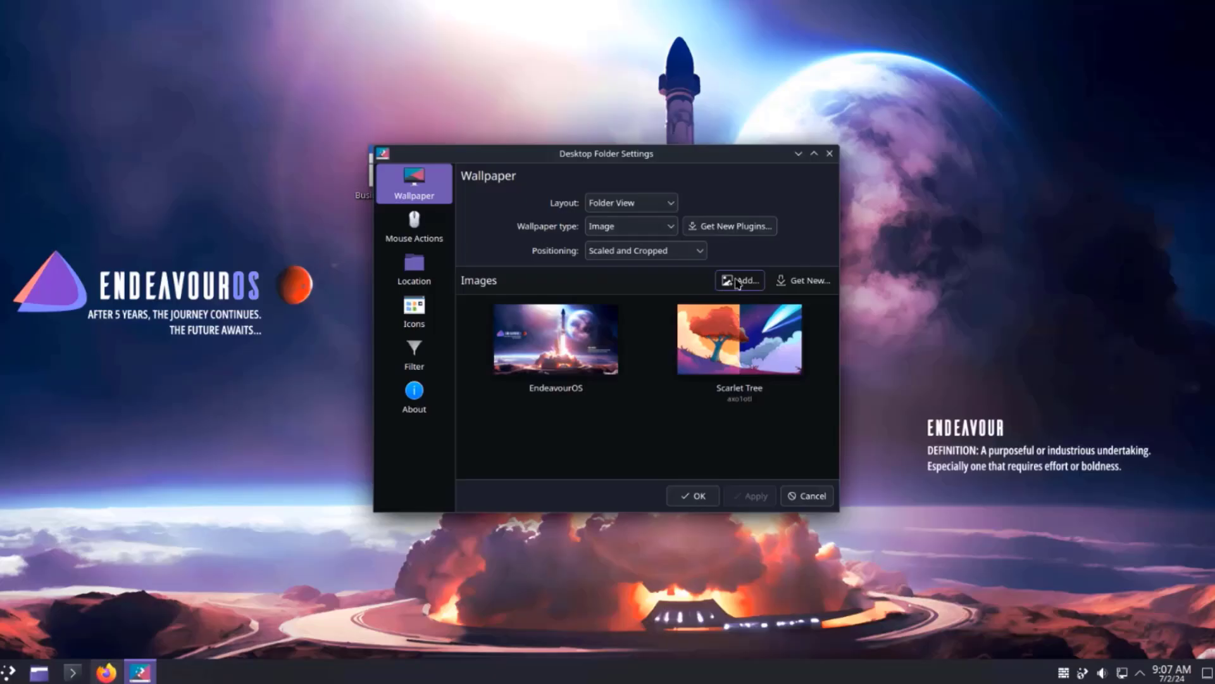
- Add Reef.png from Downloads to the wallpaper images, select it, and apply it
left_click(737, 283)
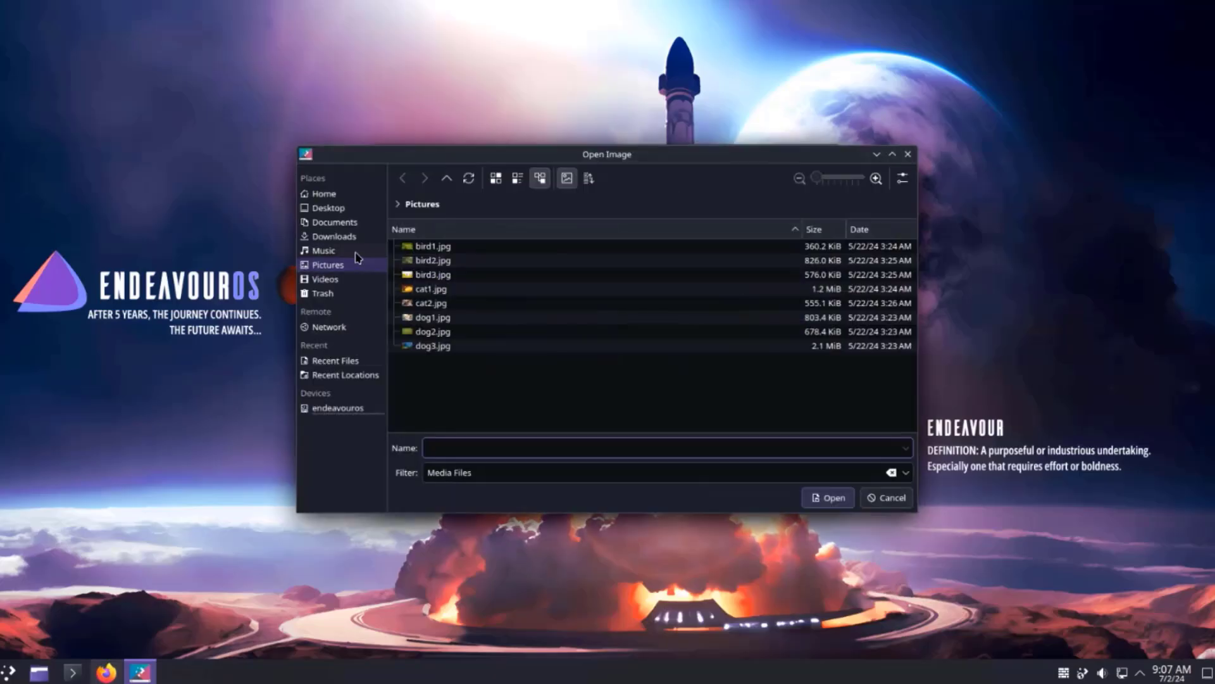
left_click(347, 238)
left_click(500, 247)
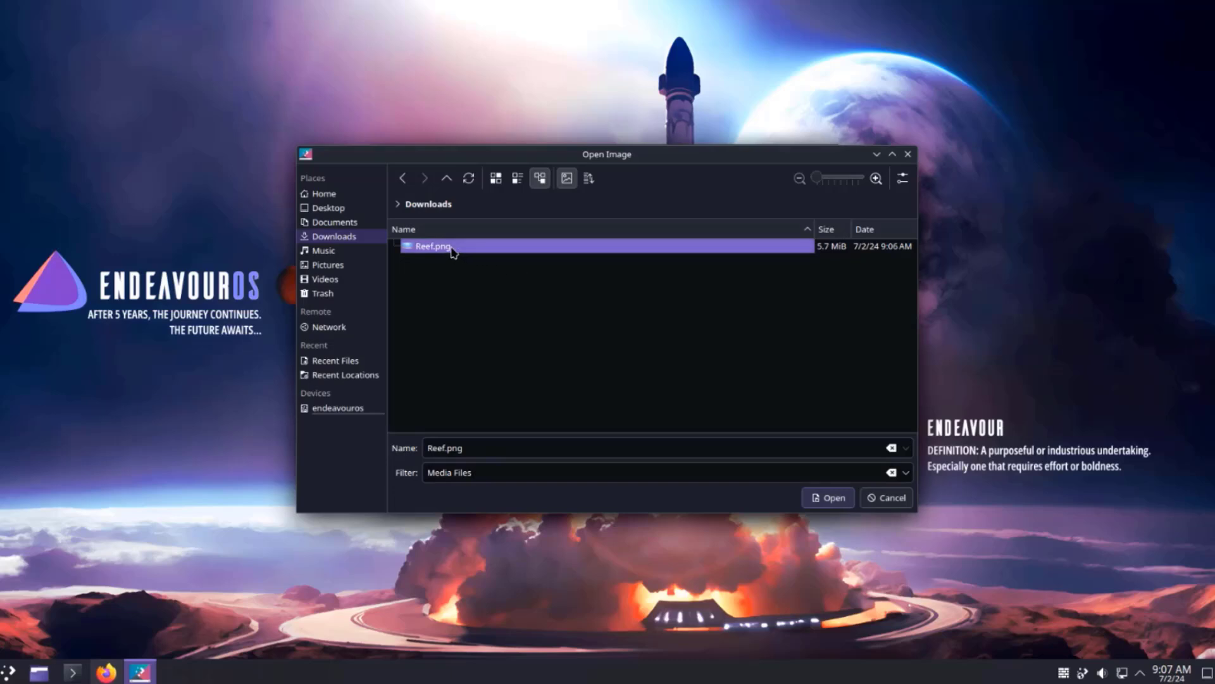
left_click(843, 503)
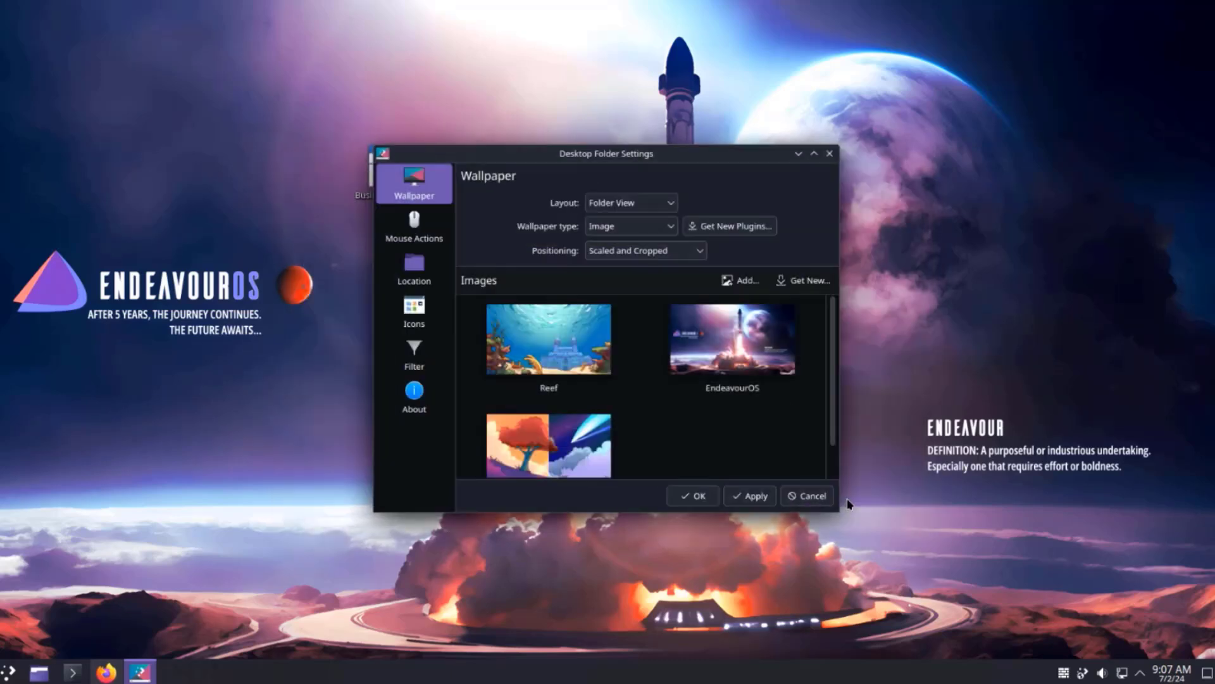
left_click(570, 332)
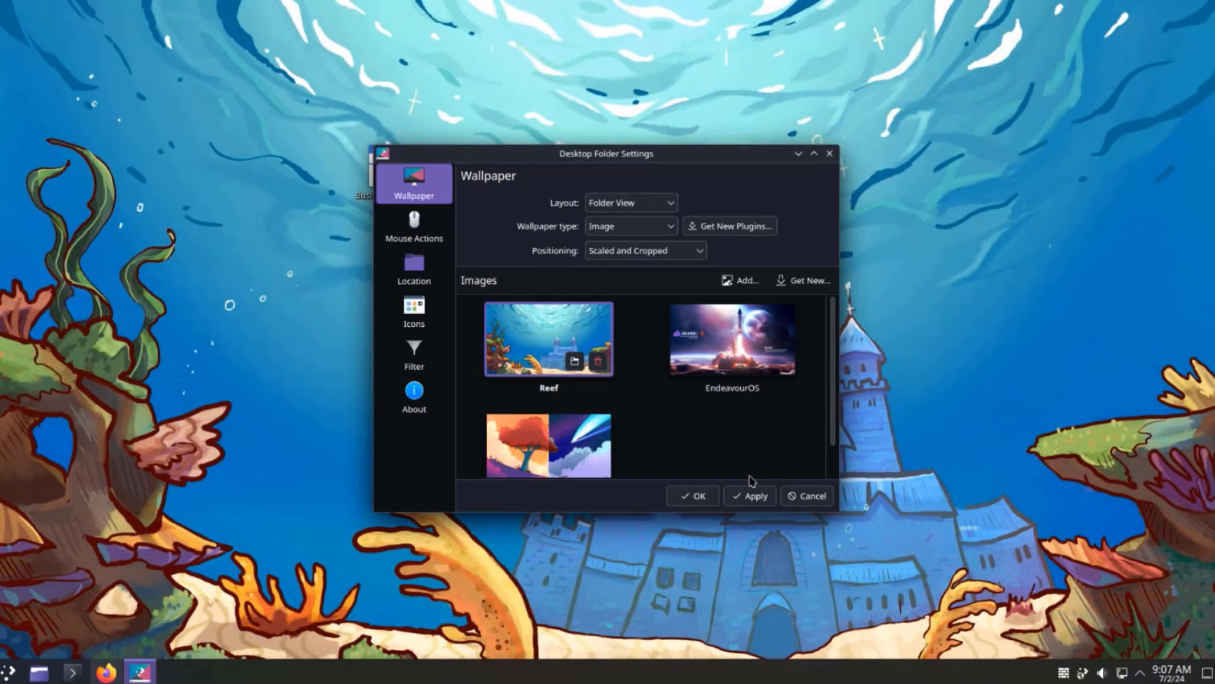
left_click(757, 494)
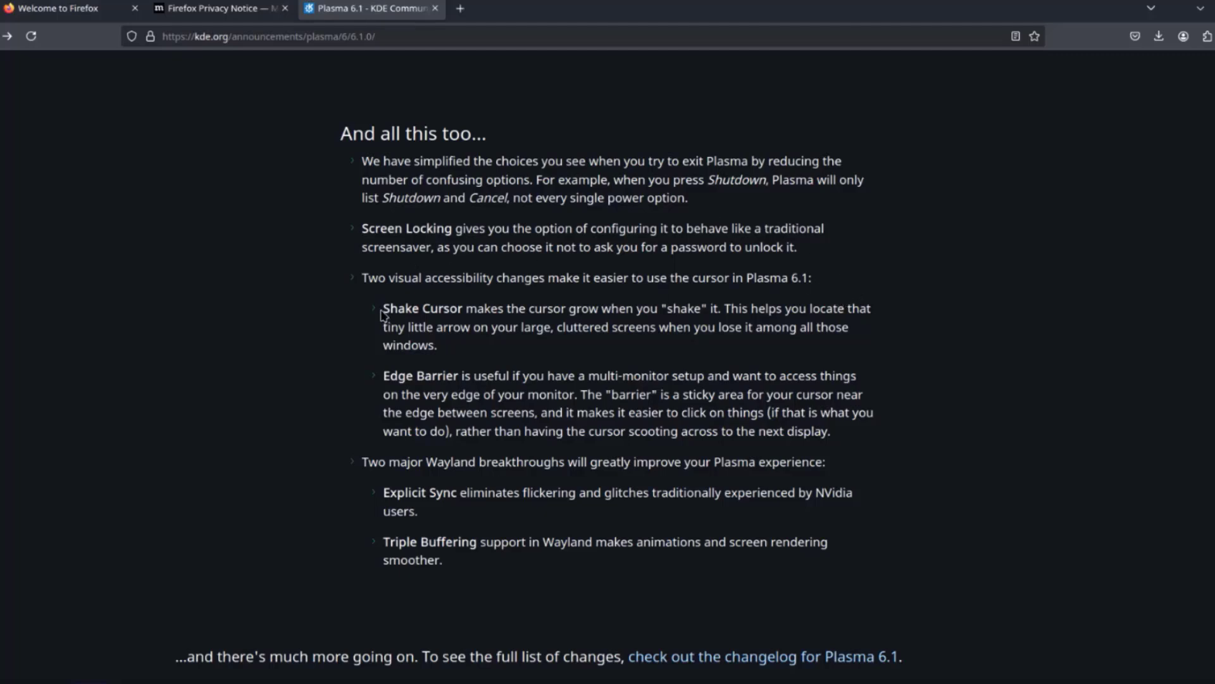
- Highlight the Shake Cursor paragraph on the Plasma 6.1 announcement page
left_click_drag(383, 308, 836, 350)
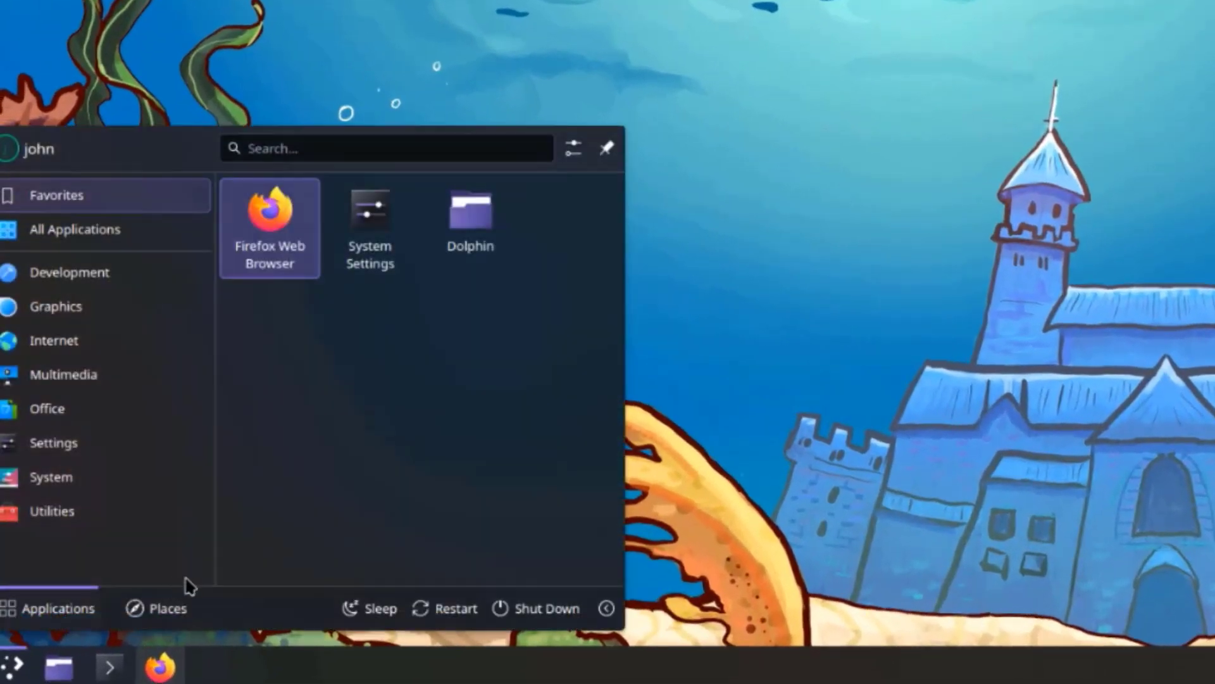
- Open the Virtual Desktops page under Window Management in System Settings
mouse_move(171, 457)
left_click(282, 282)
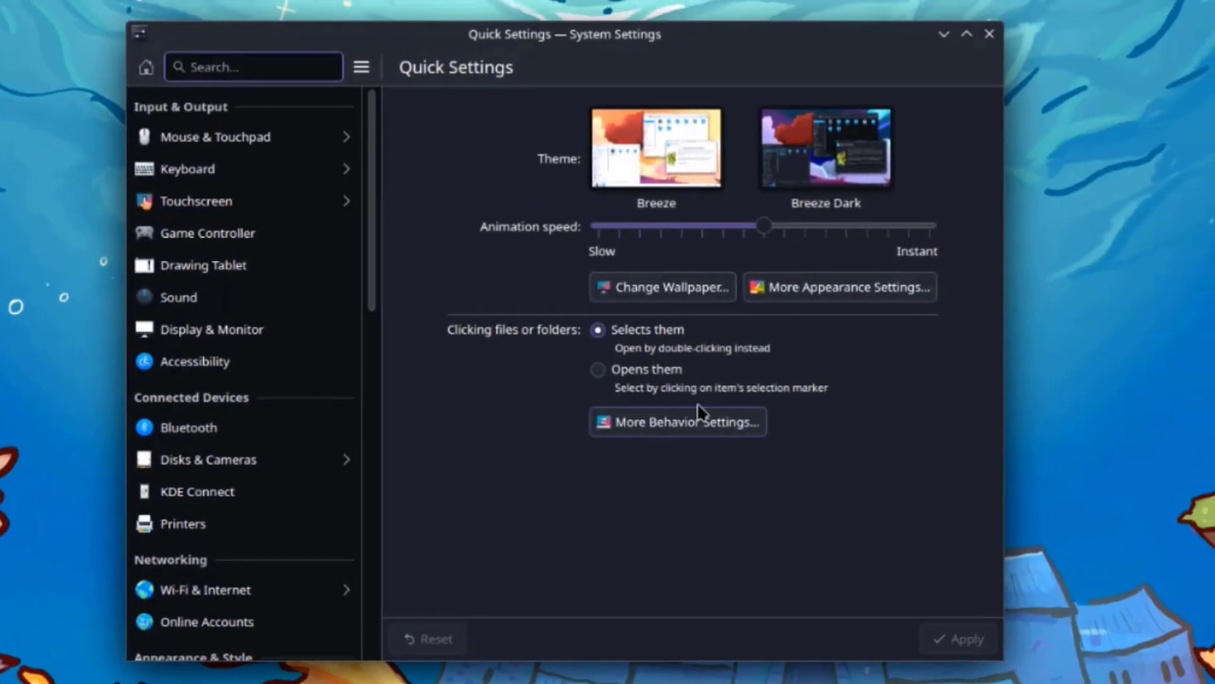
scroll(412, 349, "down", 8)
left_click(409, 333)
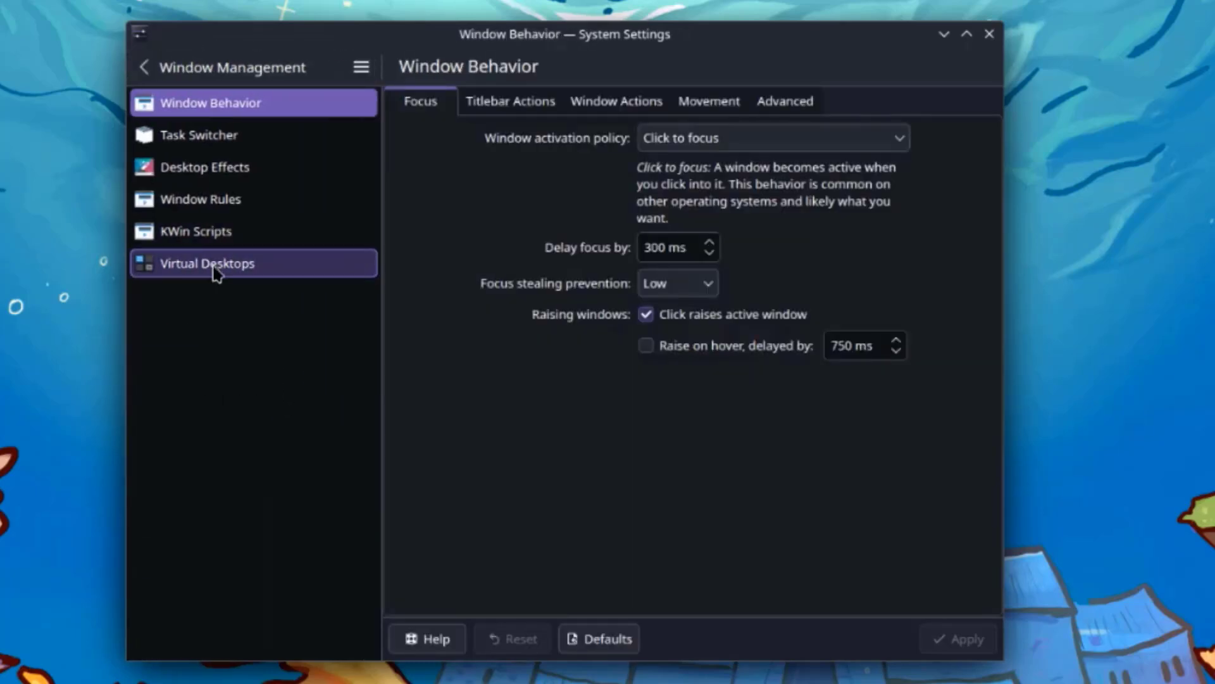
left_click(209, 263)
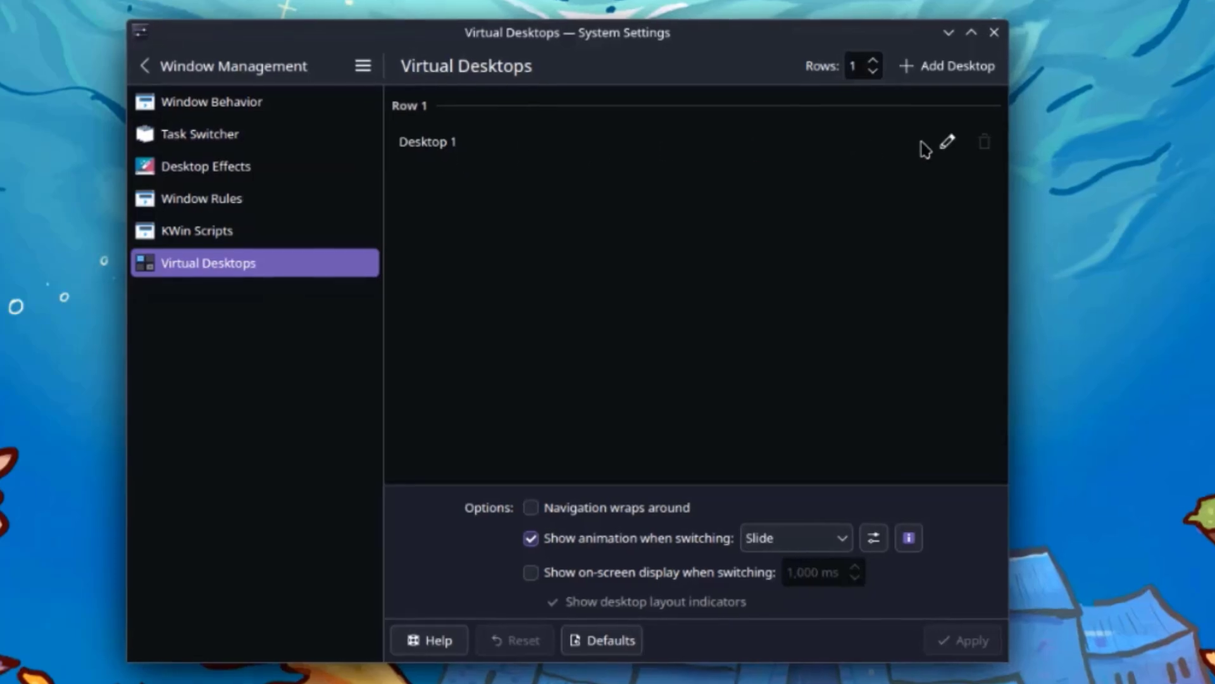
- Add desktops until there are five in total and apply the change
left_click(1002, 56)
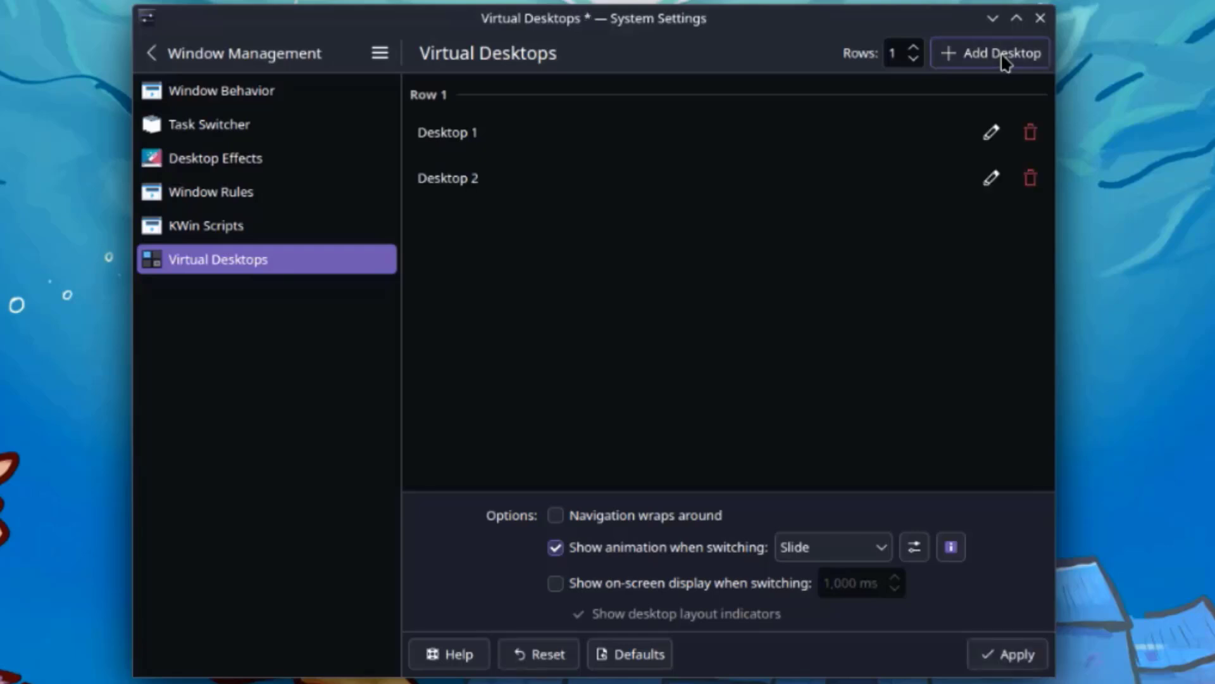
left_click(1003, 55)
left_click(1002, 56)
left_click(1003, 56)
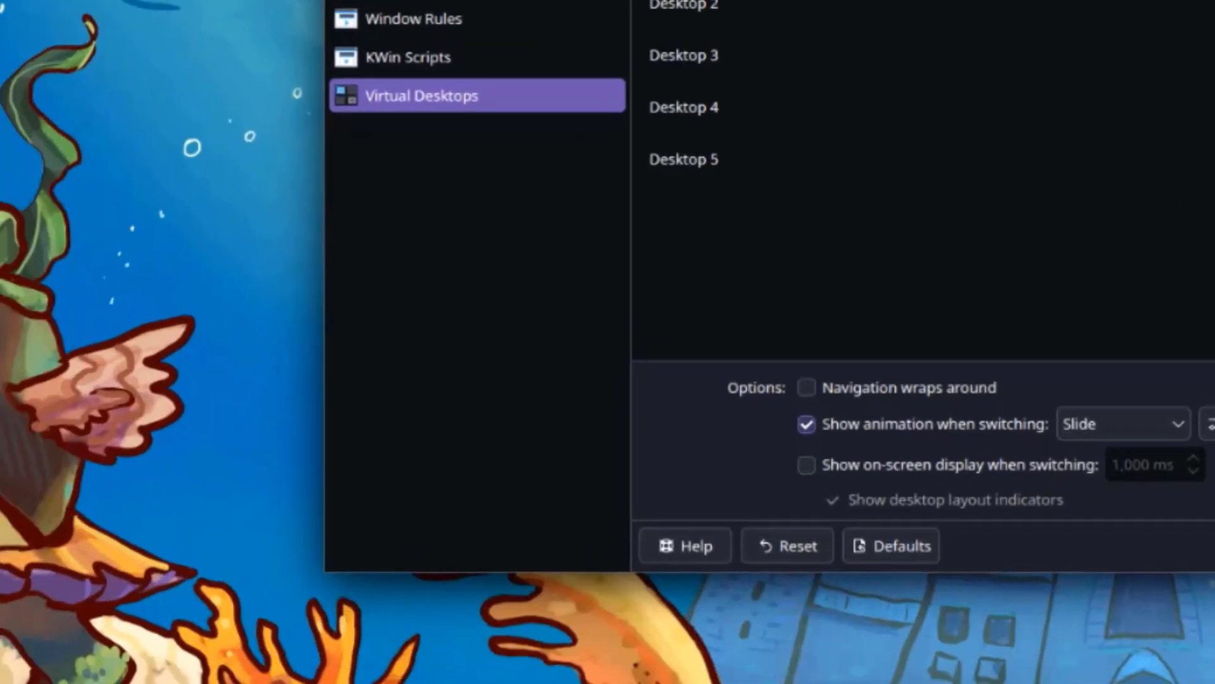
left_click(1007, 654)
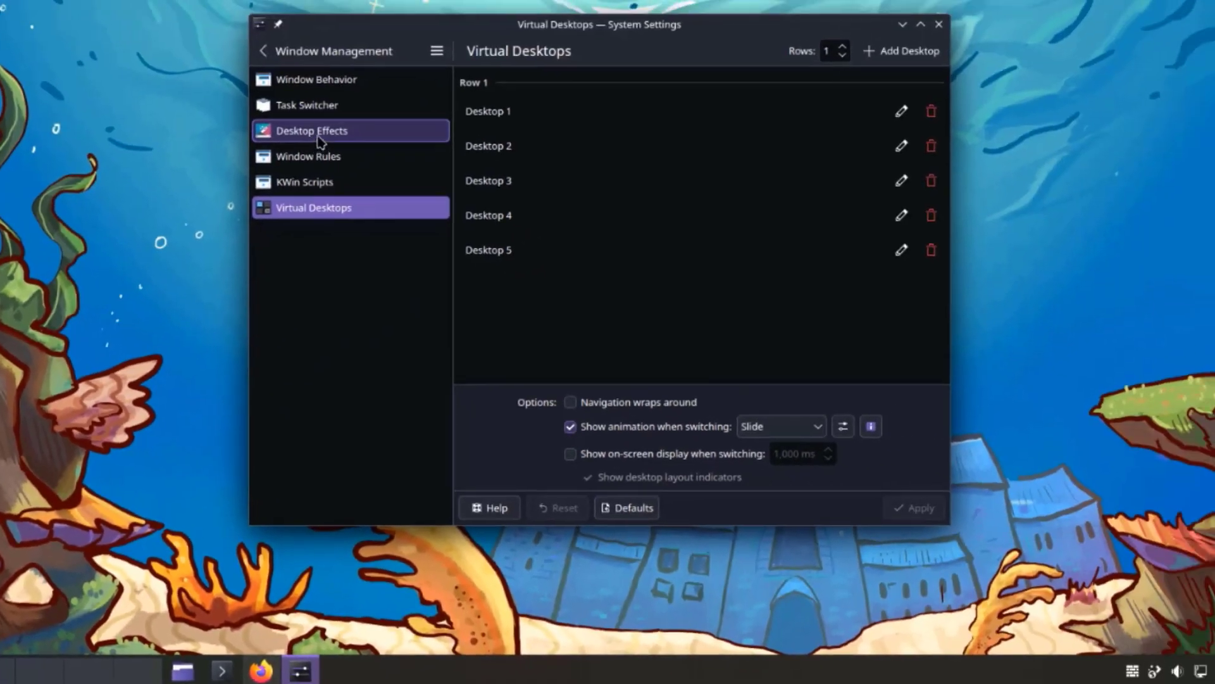
- Tick the Cube effect in the Window Management section of Desktop Effects and apply
left_click(320, 140)
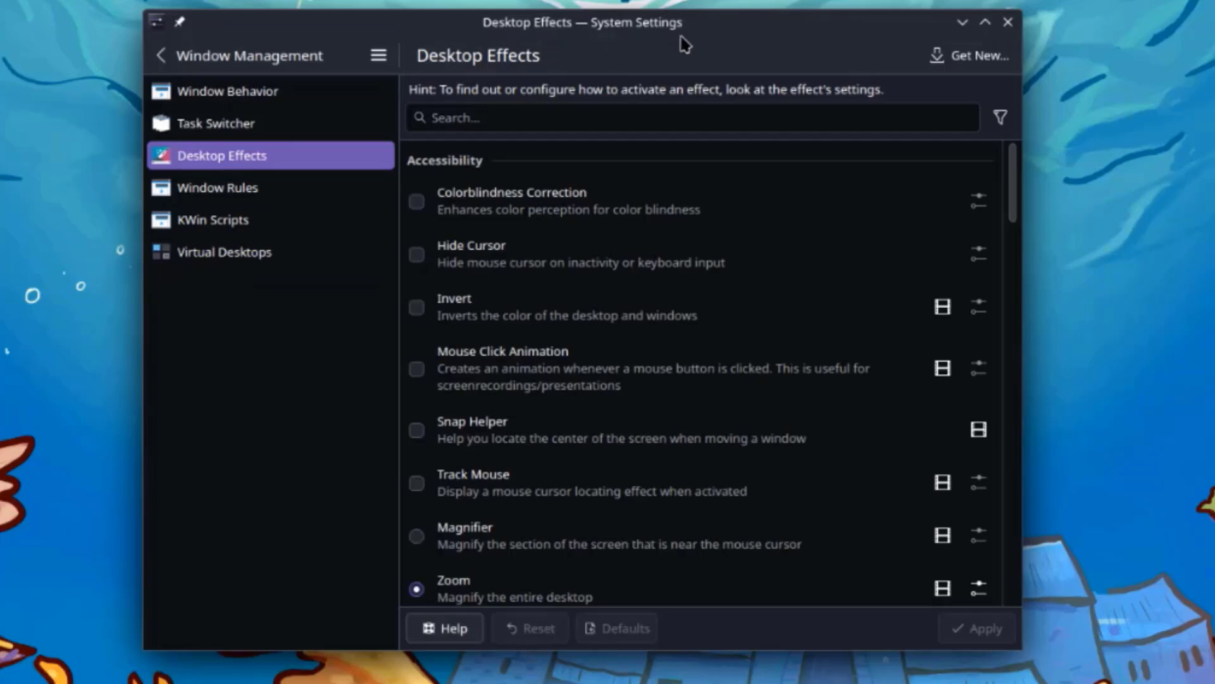
left_click_drag(685, 44, 620, 33)
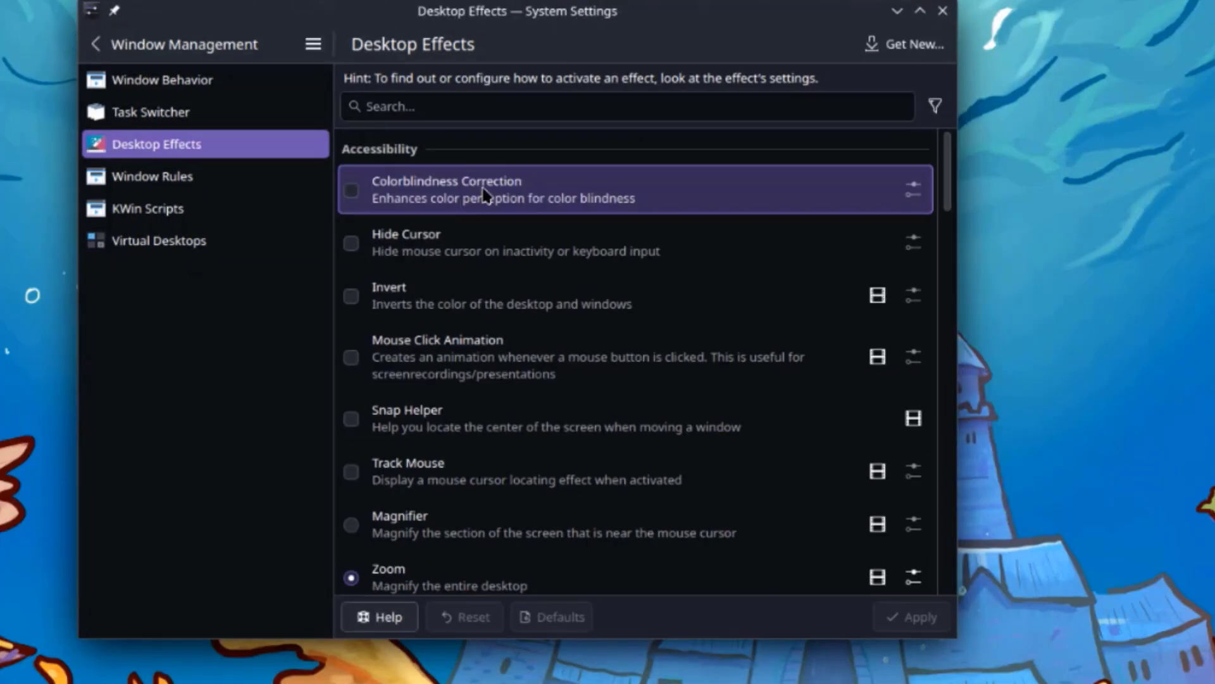
scroll(496, 307, "down", 7)
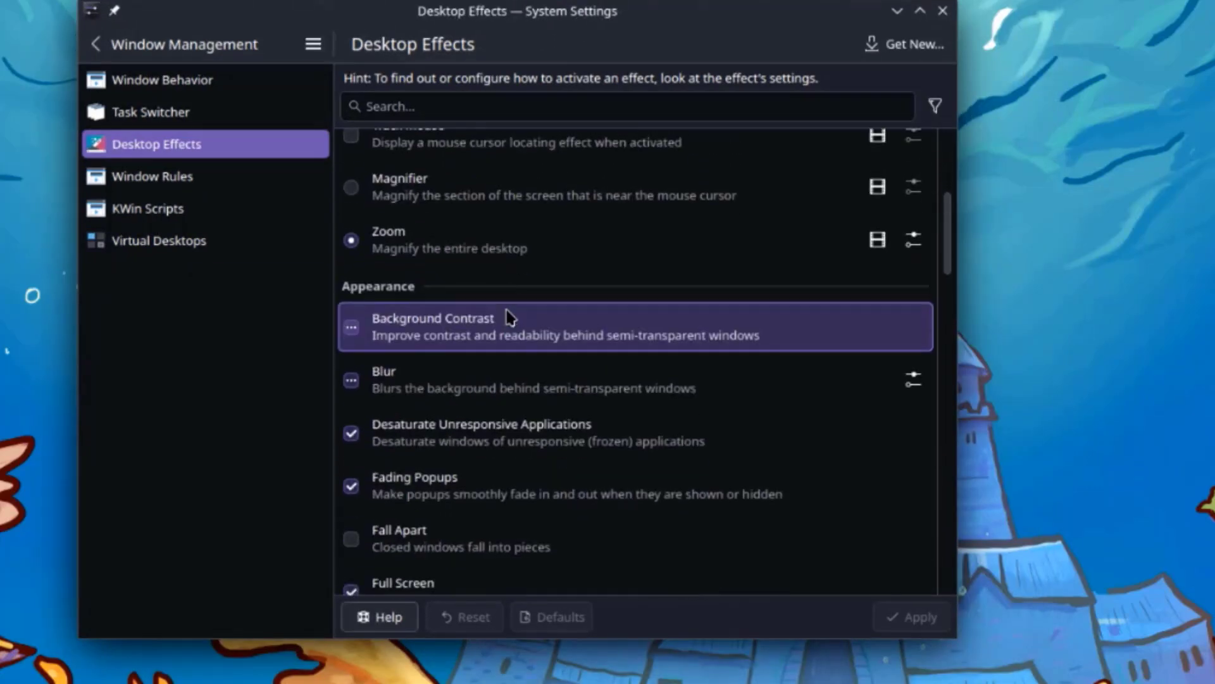
scroll(507, 317, "down", 15)
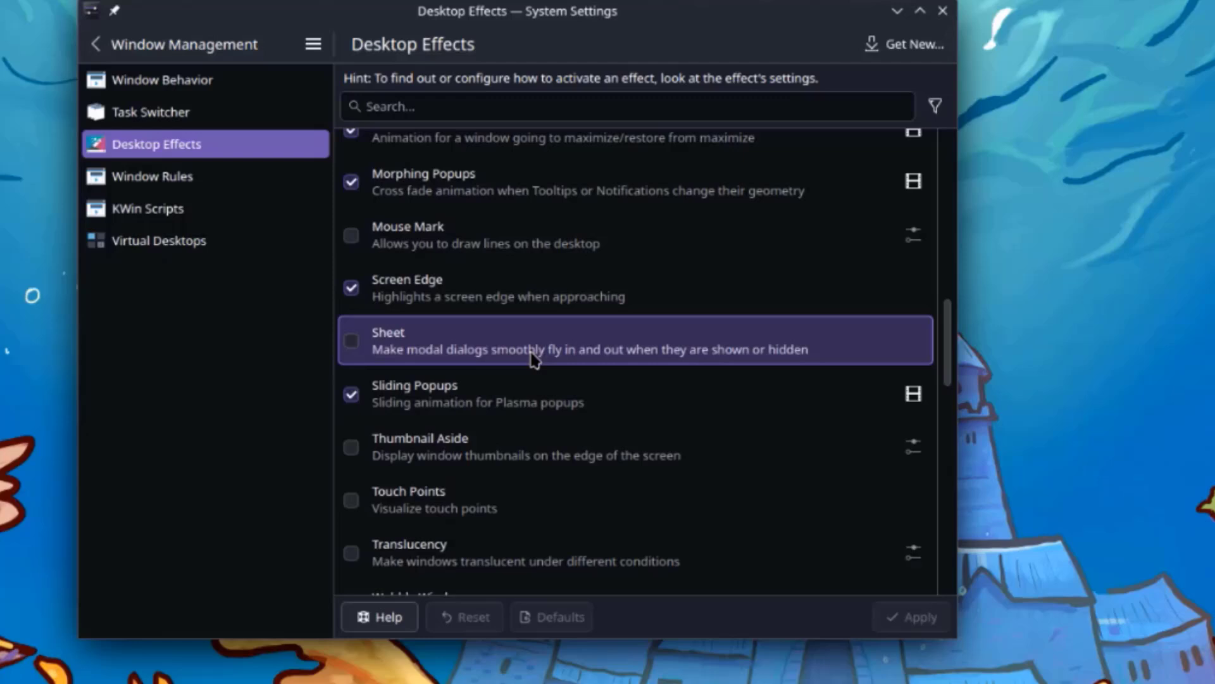
scroll(539, 365, "down", 8)
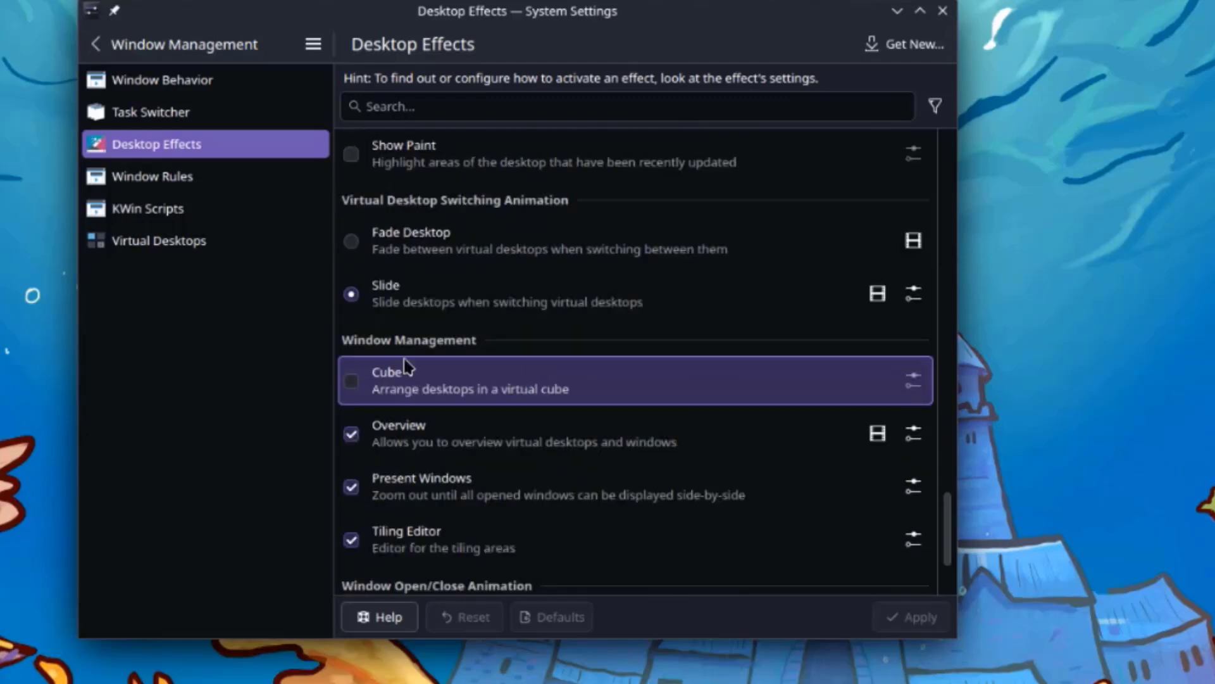
left_click(352, 382)
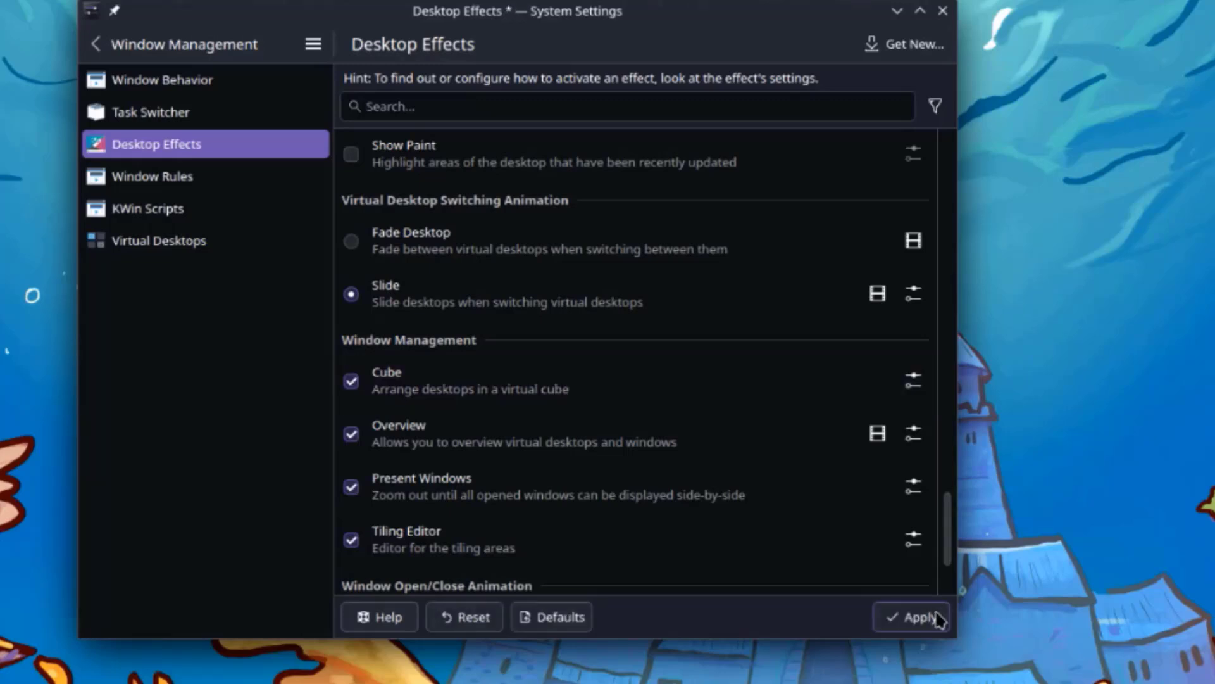
left_click(921, 625)
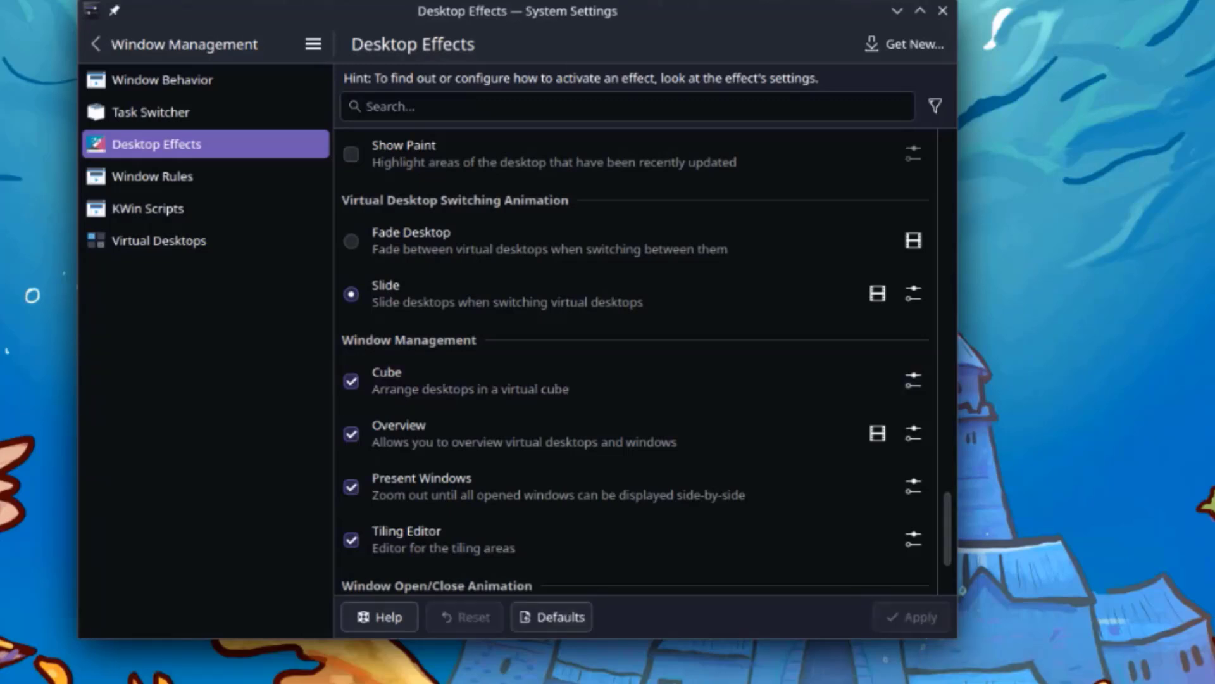
- Show the five virtual desktops as a 3D cube with Meta+C, then exit with Escape
key("super+c")
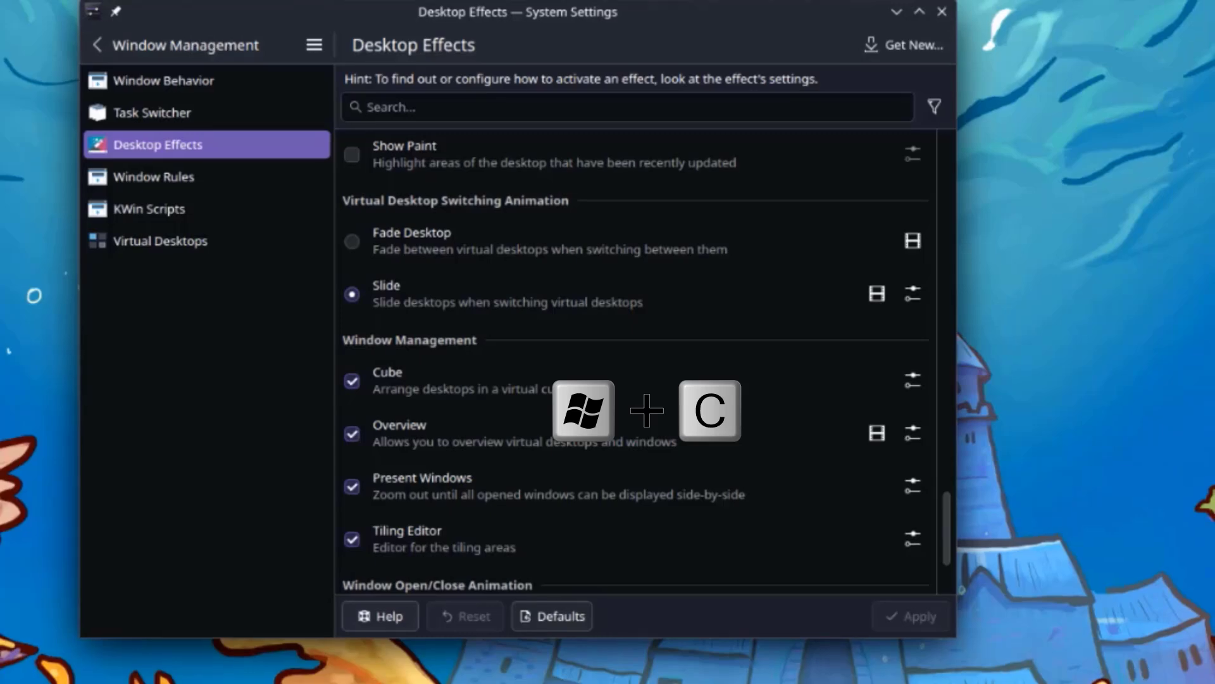
key("super+c")
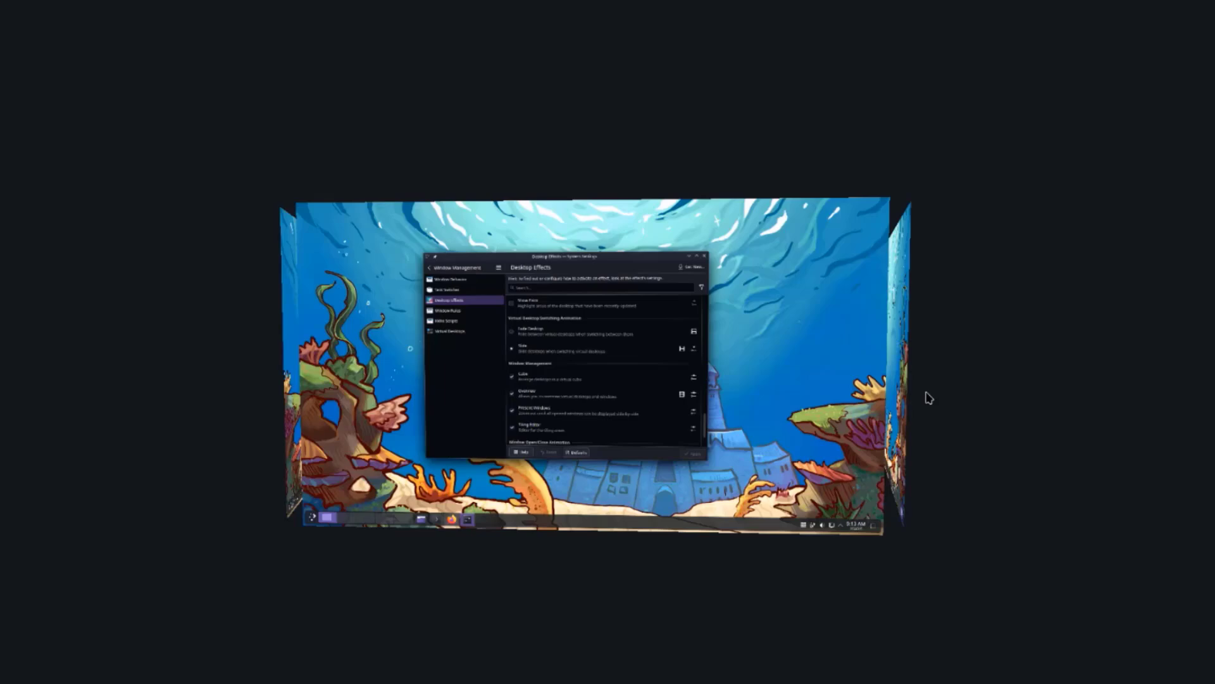
key("Escape")
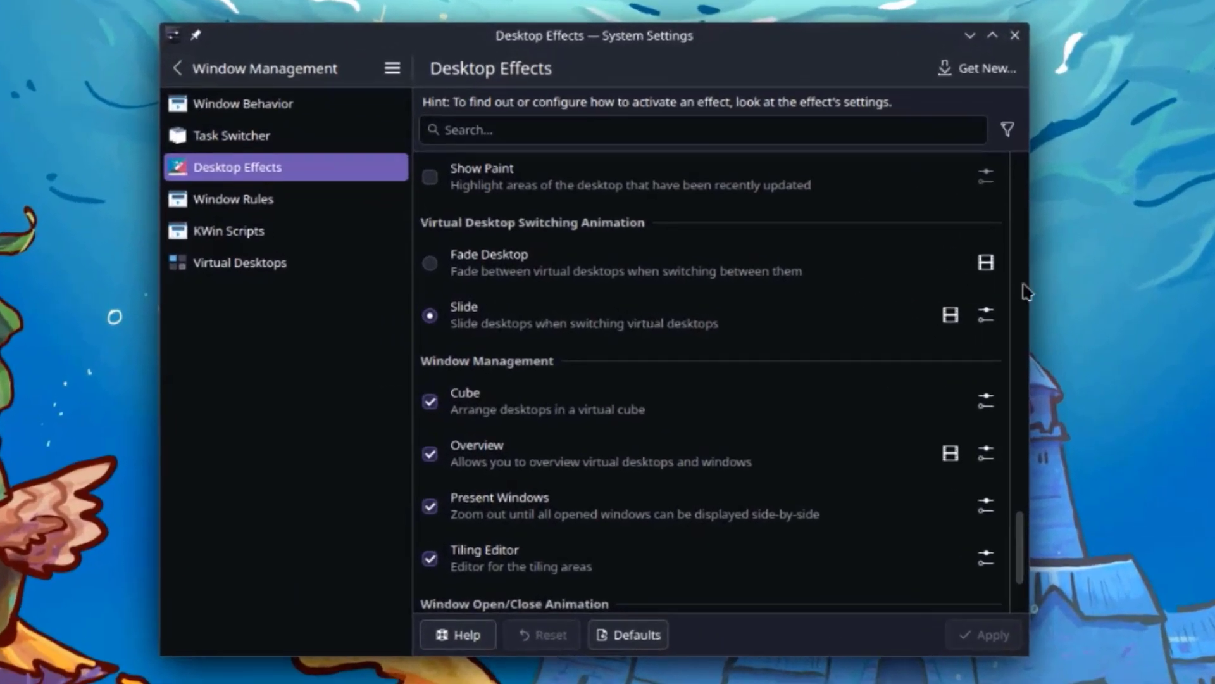
left_click(329, 203)
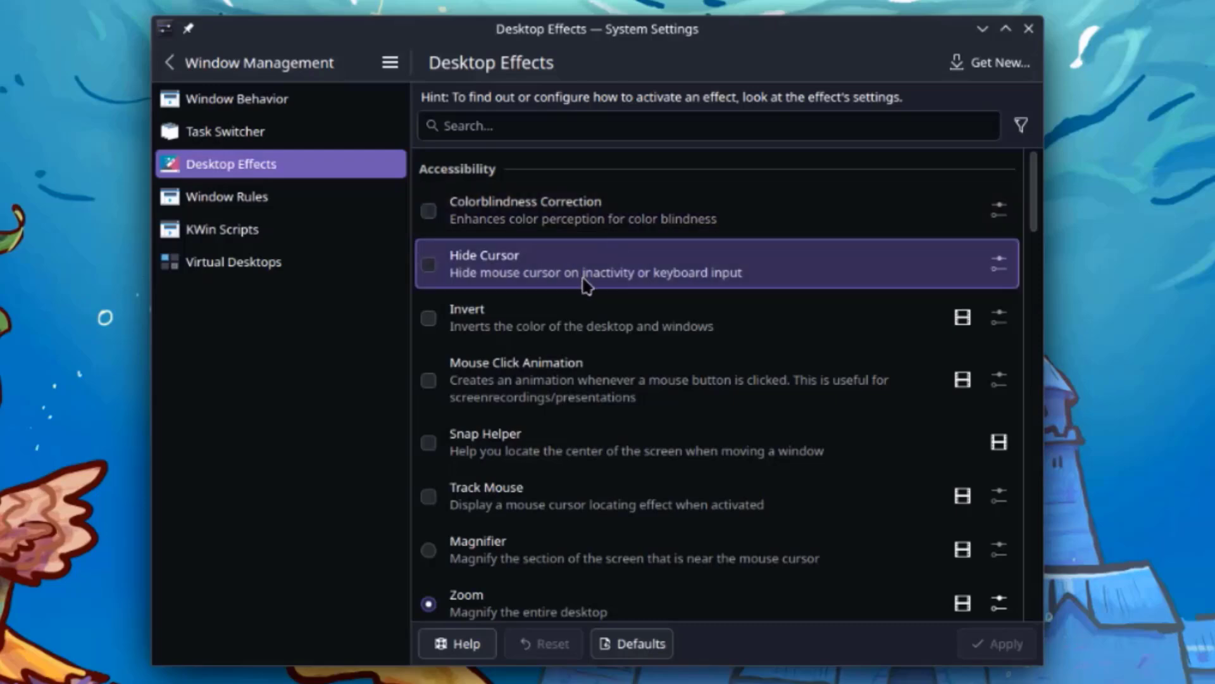
scroll(588, 291, "down", 5)
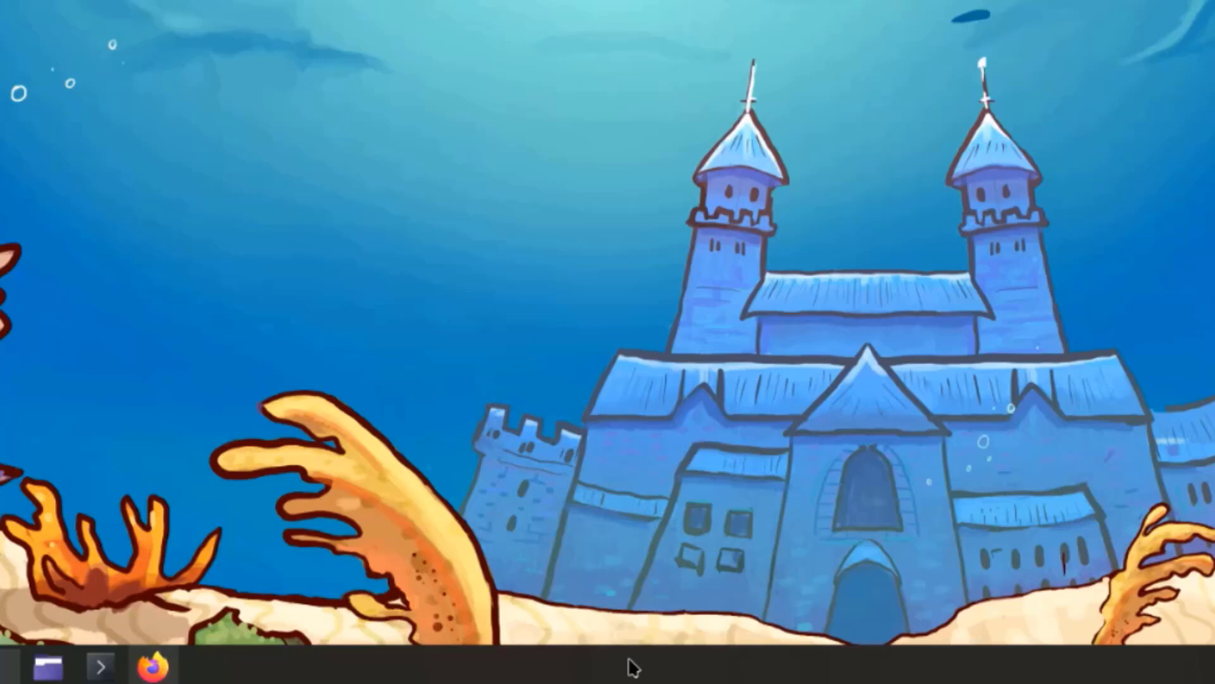
- In panel configuration, try taller and shorter heights, ending at height 44
right_click(633, 667)
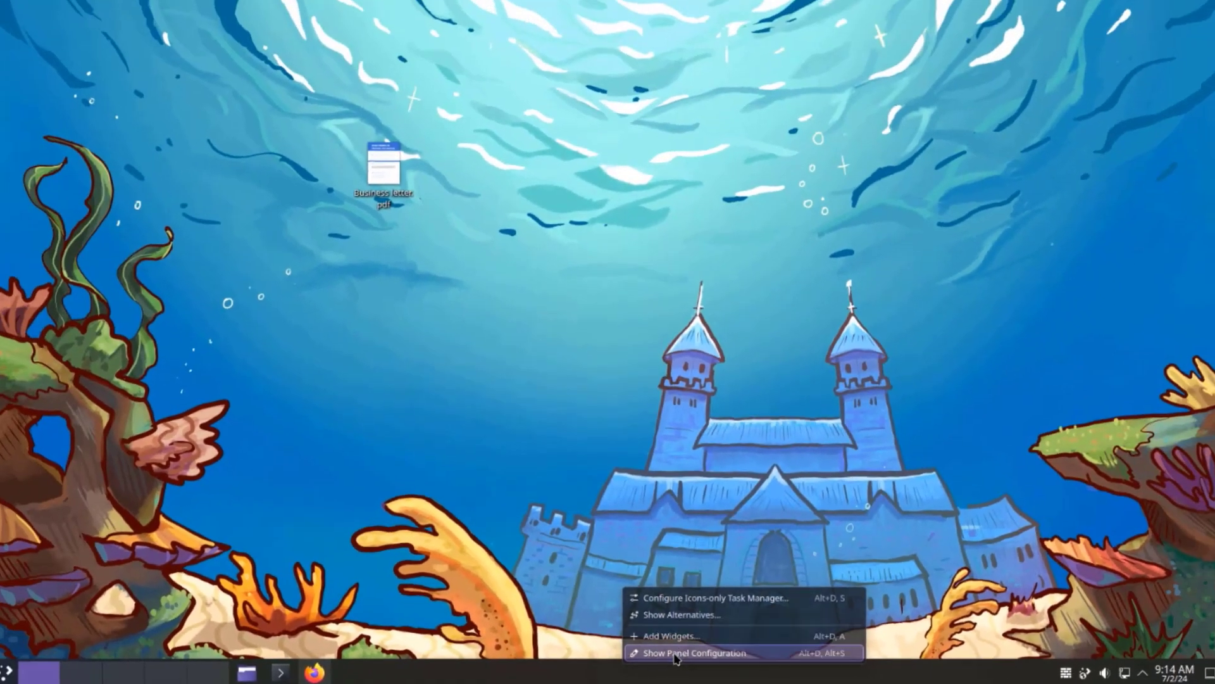
left_click(712, 638)
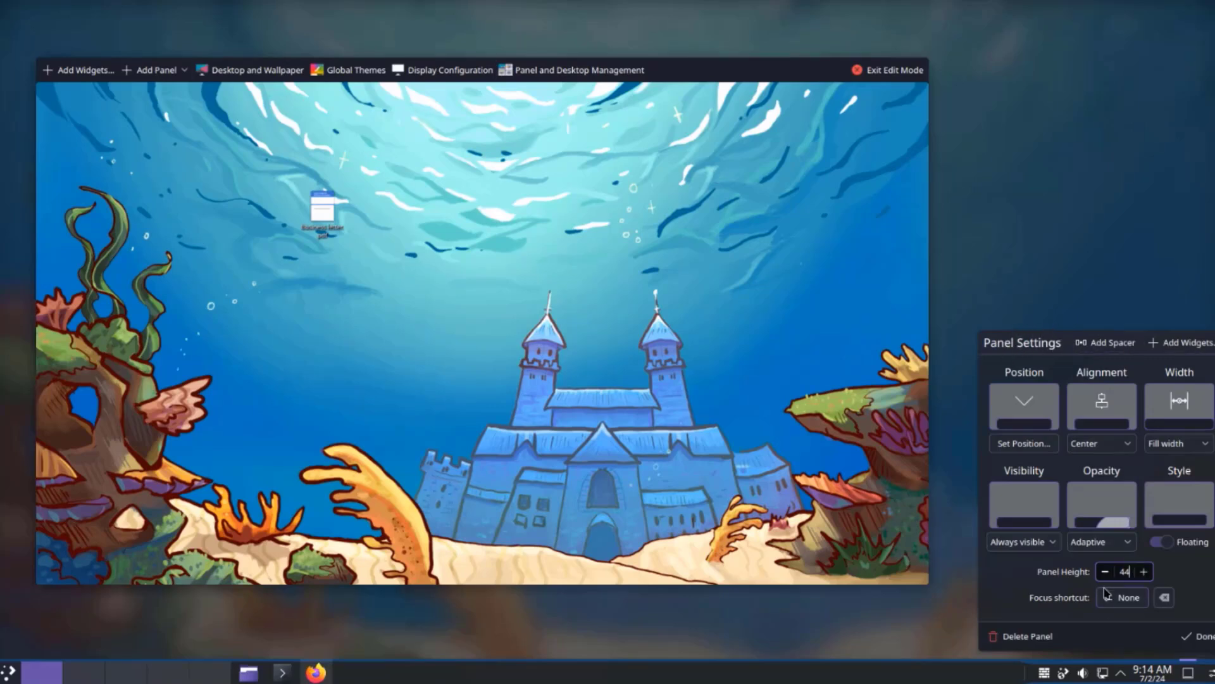
left_click(1143, 572)
left_click(1143, 572)
left_click(1143, 569)
left_click(1143, 567)
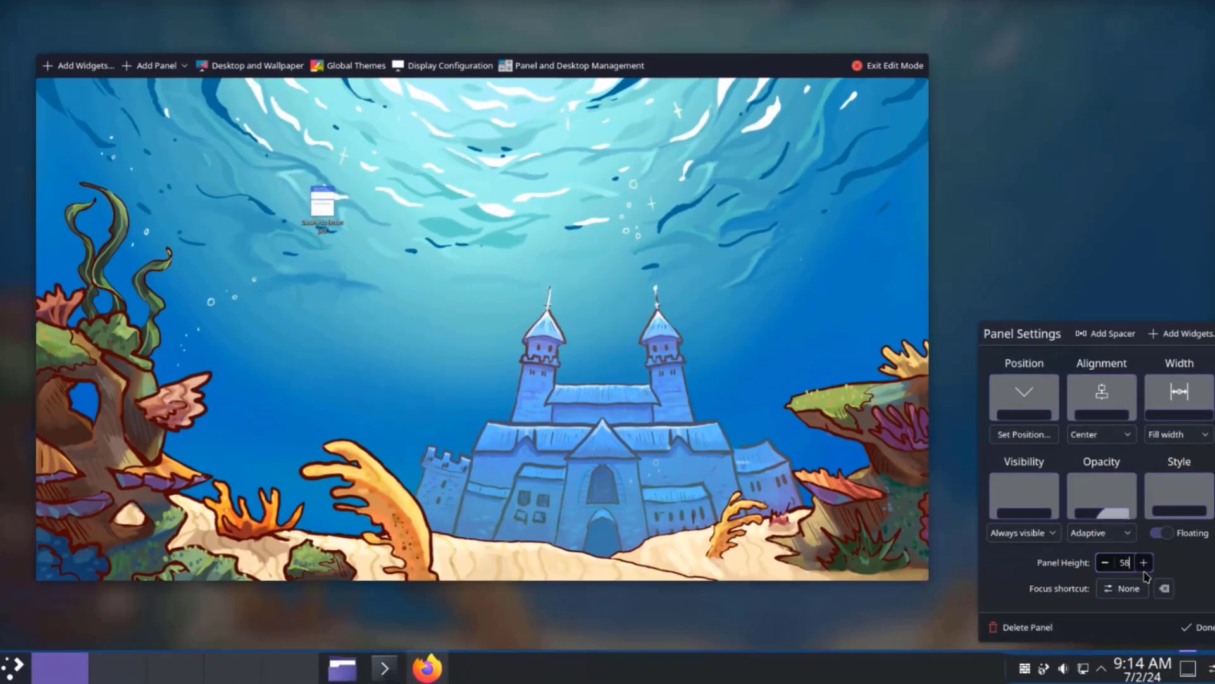
left_click(1105, 563)
left_click(1106, 564)
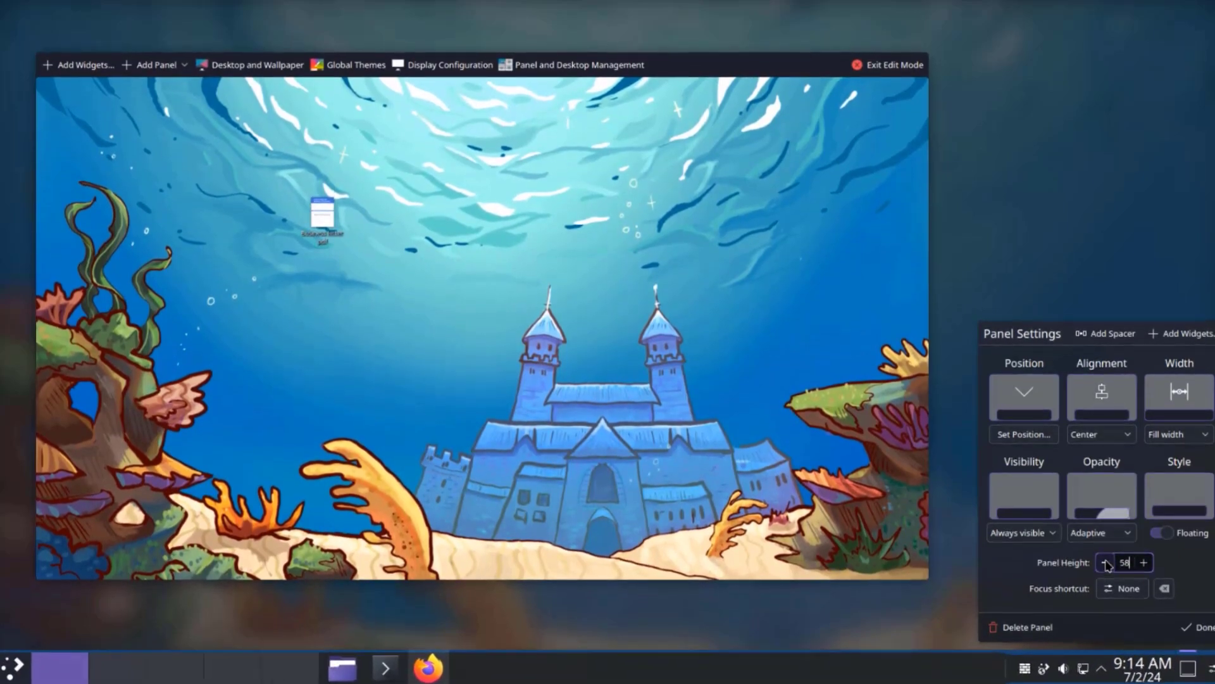
left_click(1106, 565)
left_click(1106, 567)
left_click(1108, 570)
left_click(1108, 572)
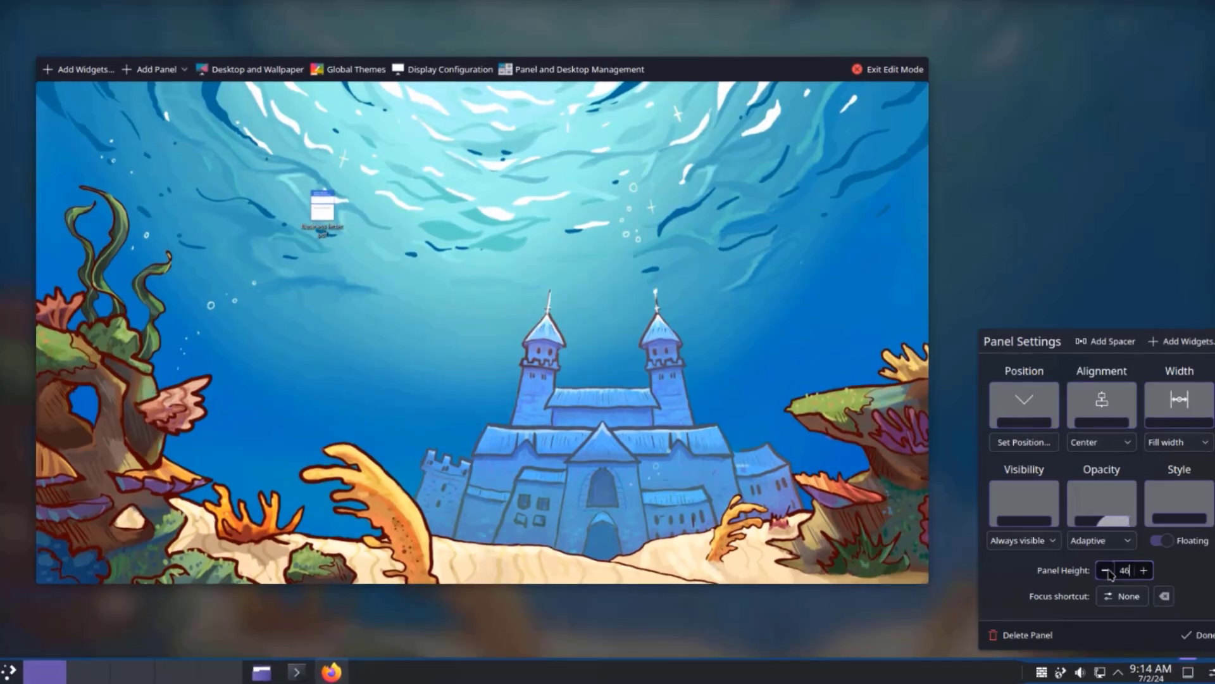
left_click(1108, 572)
- Move the panel to the left, right and top edges, then back to the bottom
left_click(1029, 405)
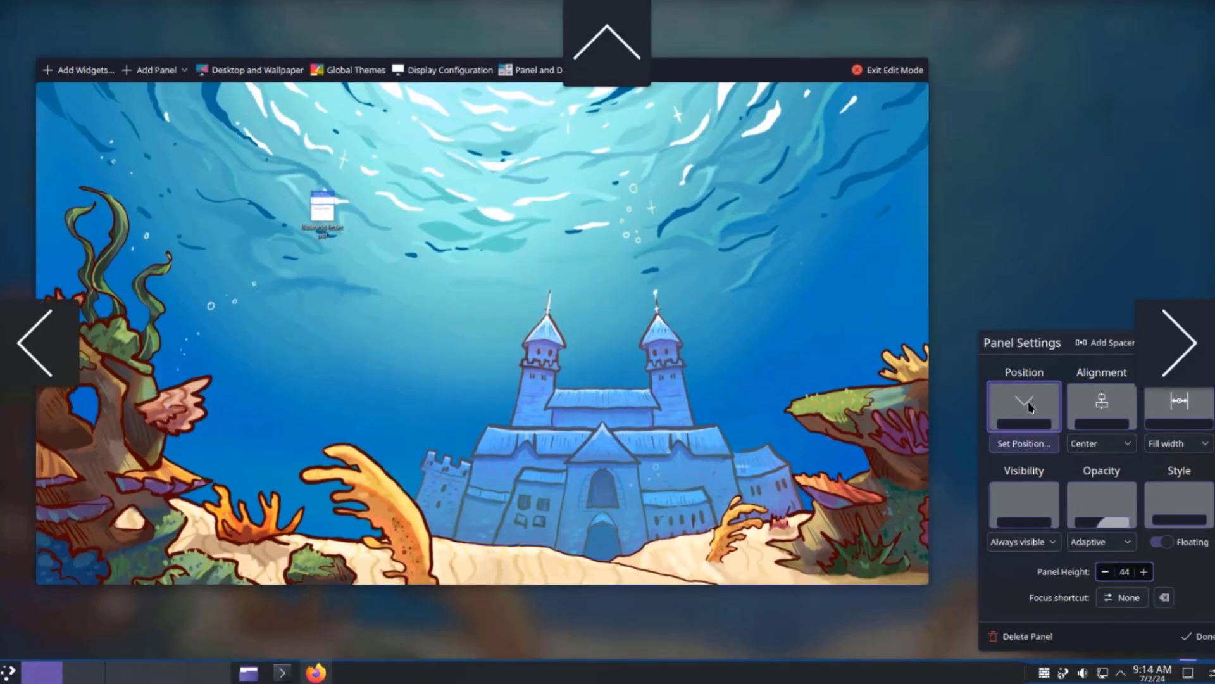
left_click(28, 348)
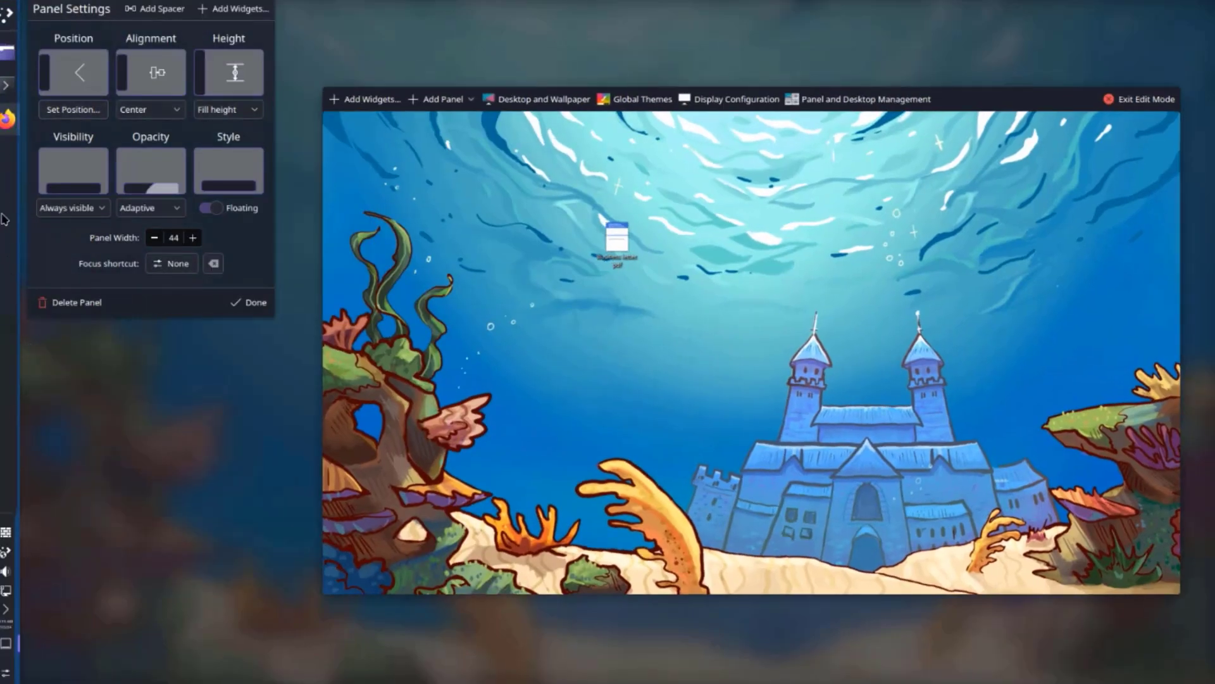
left_click(73, 109)
left_click(1175, 331)
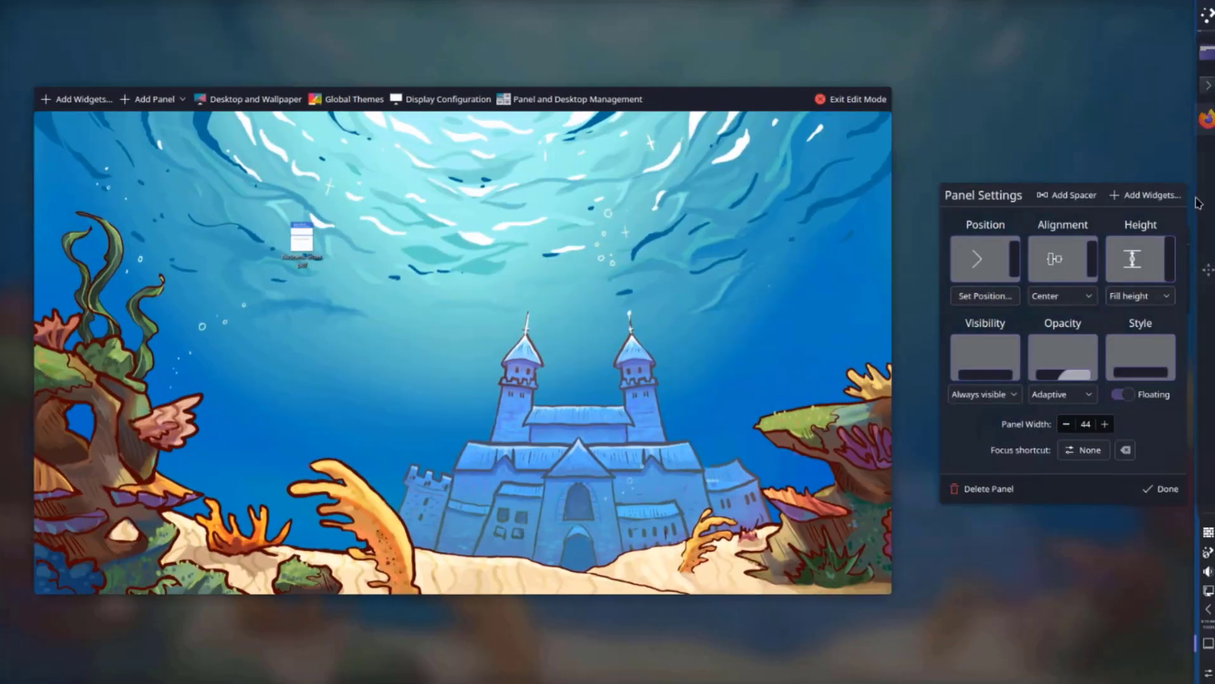
left_click(985, 295)
left_click(624, 41)
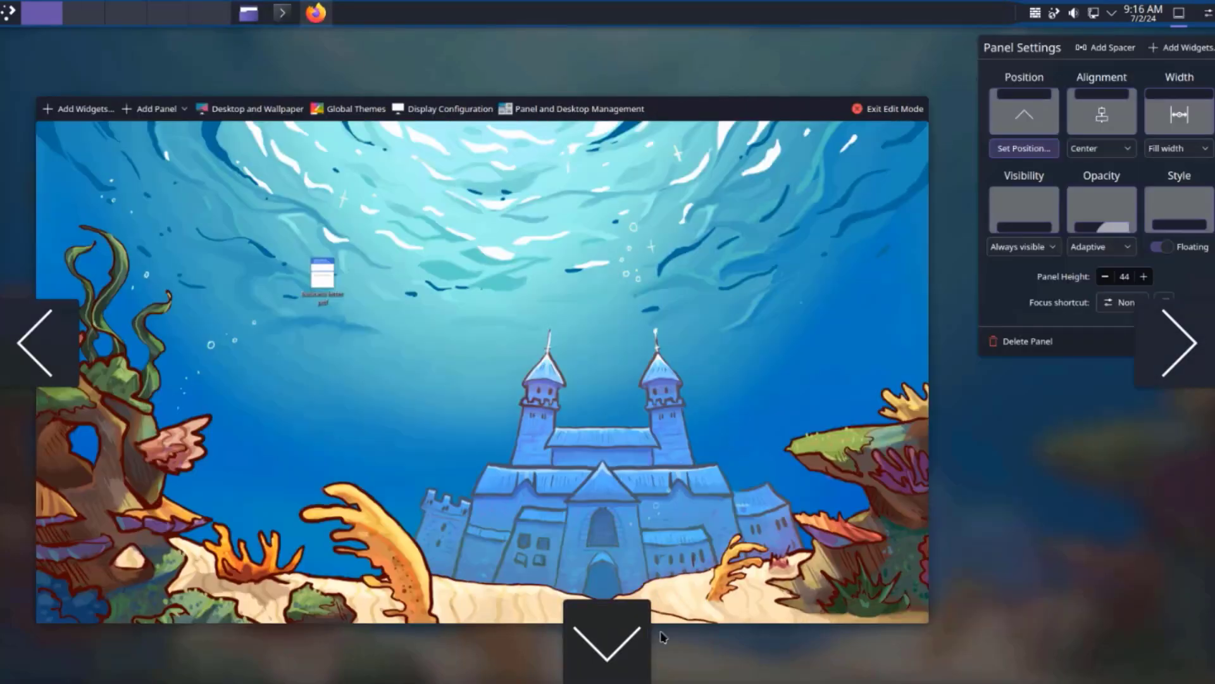
left_click(630, 635)
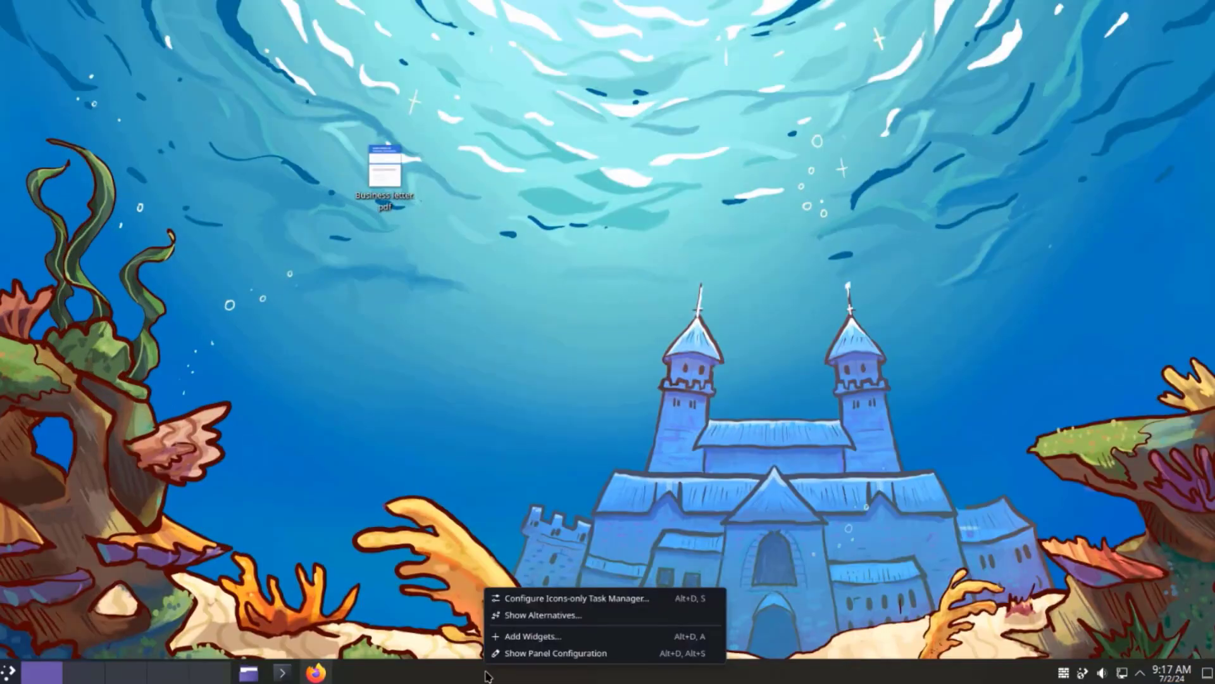
- Place an Analog Clock widget on the desktop from the widgets browser, then remove it
left_click(538, 638)
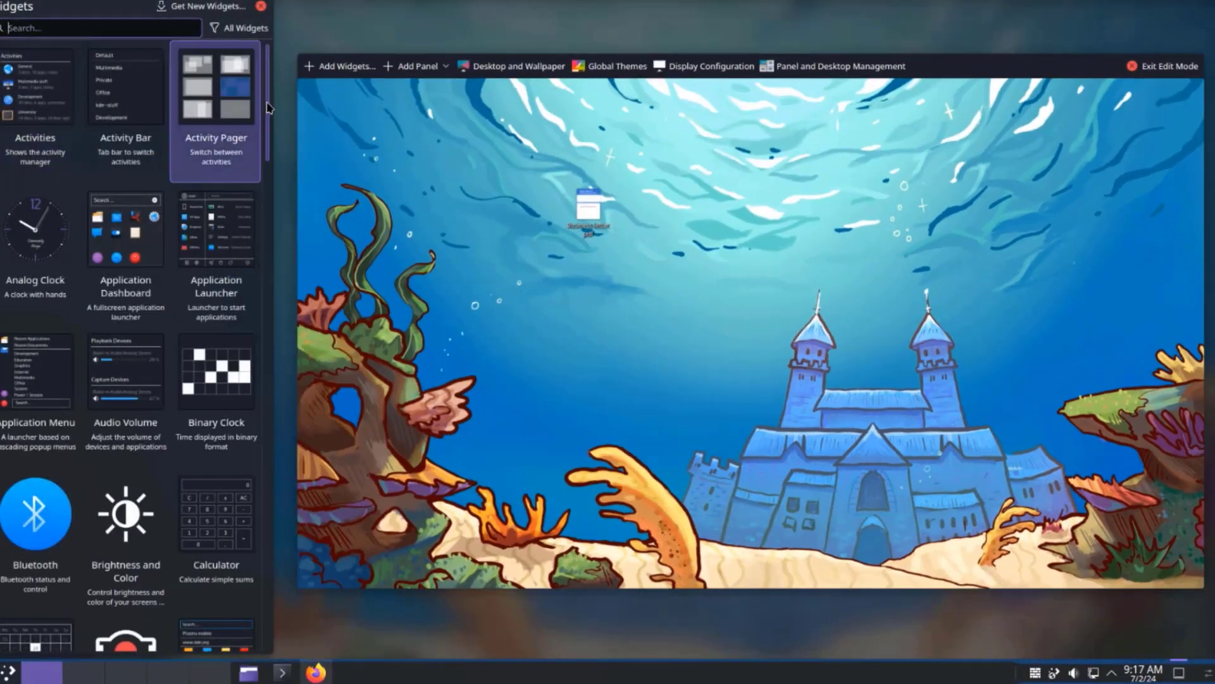
left_click_drag(267, 108, 284, 84)
left_click(86, 30)
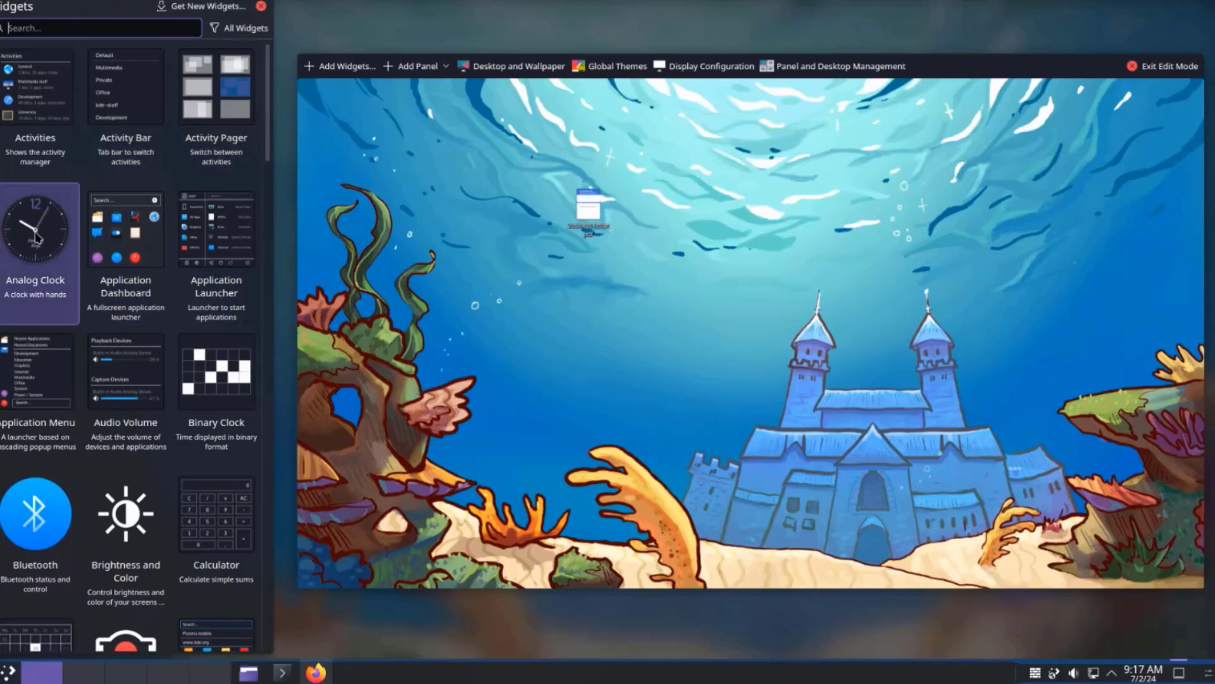
left_click_drag(36, 237, 663, 272)
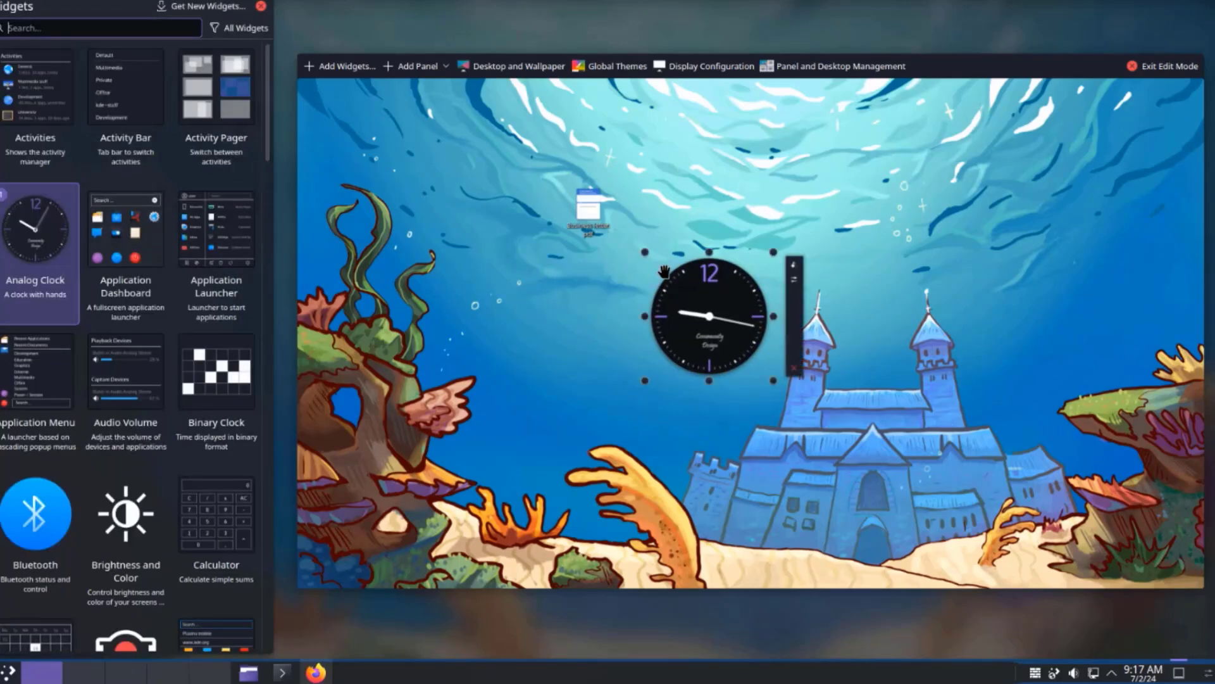
key("Escape")
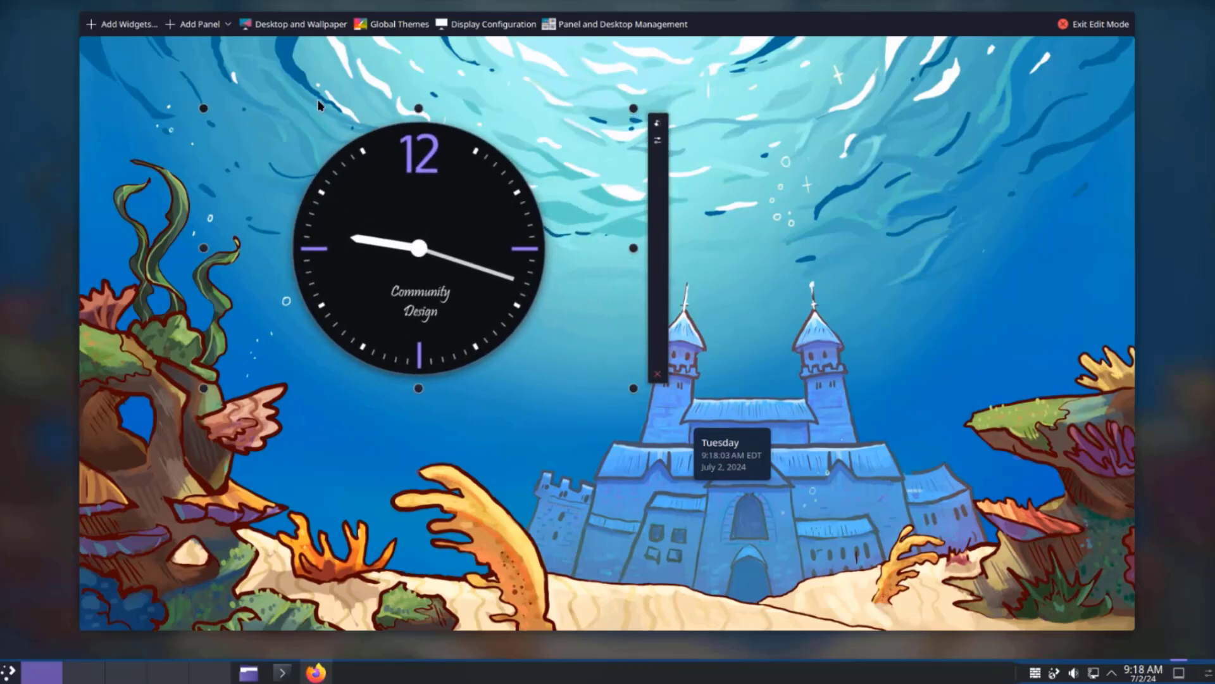
right_click(642, 244)
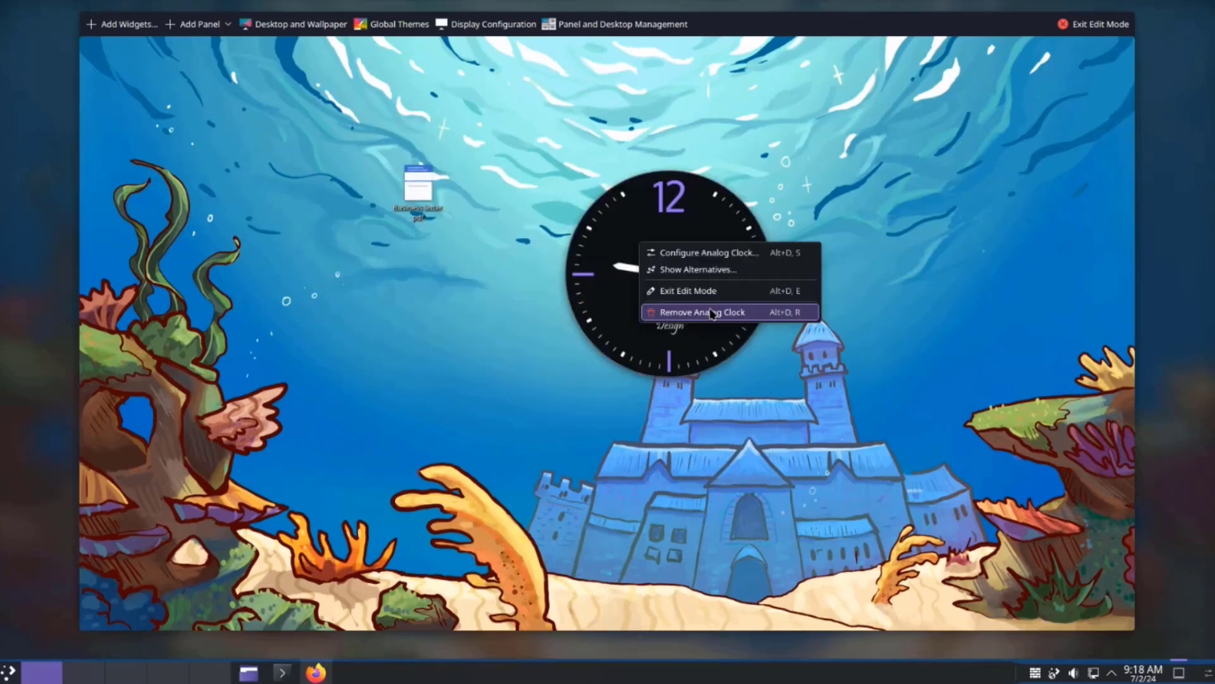
left_click(713, 312)
- Install GIMP in Konsole with 'yay -S gimp', entering the sudo password and confirming with y
key("Escape")
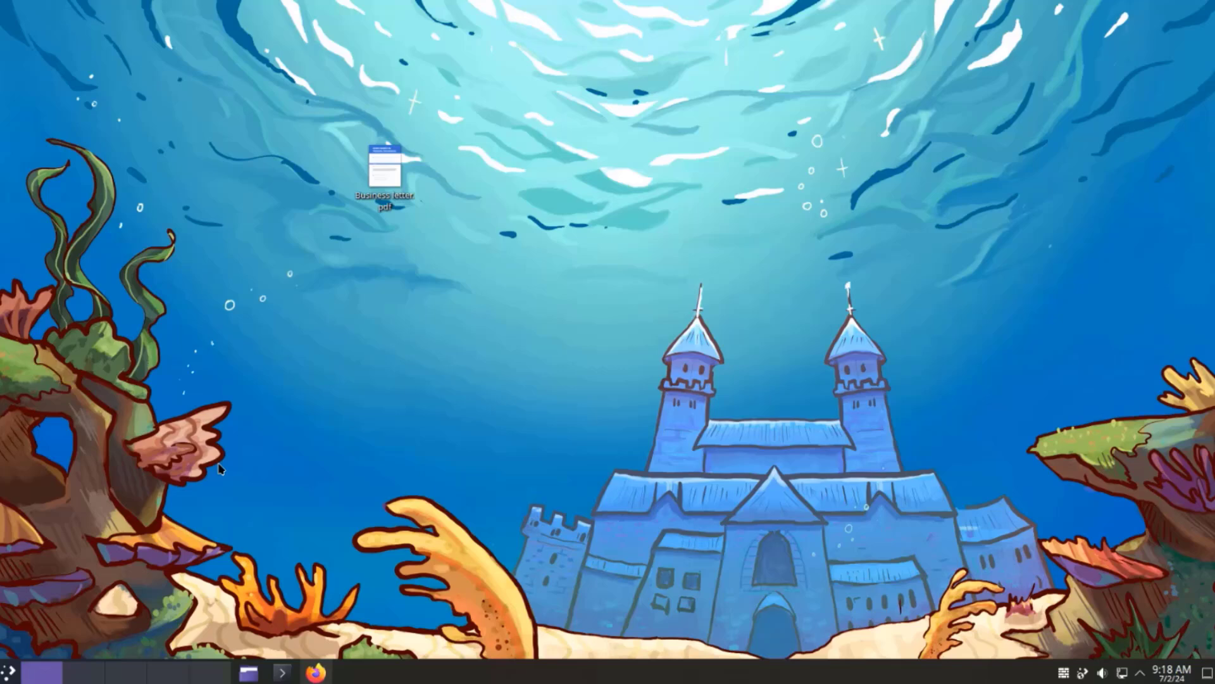
left_click(282, 673)
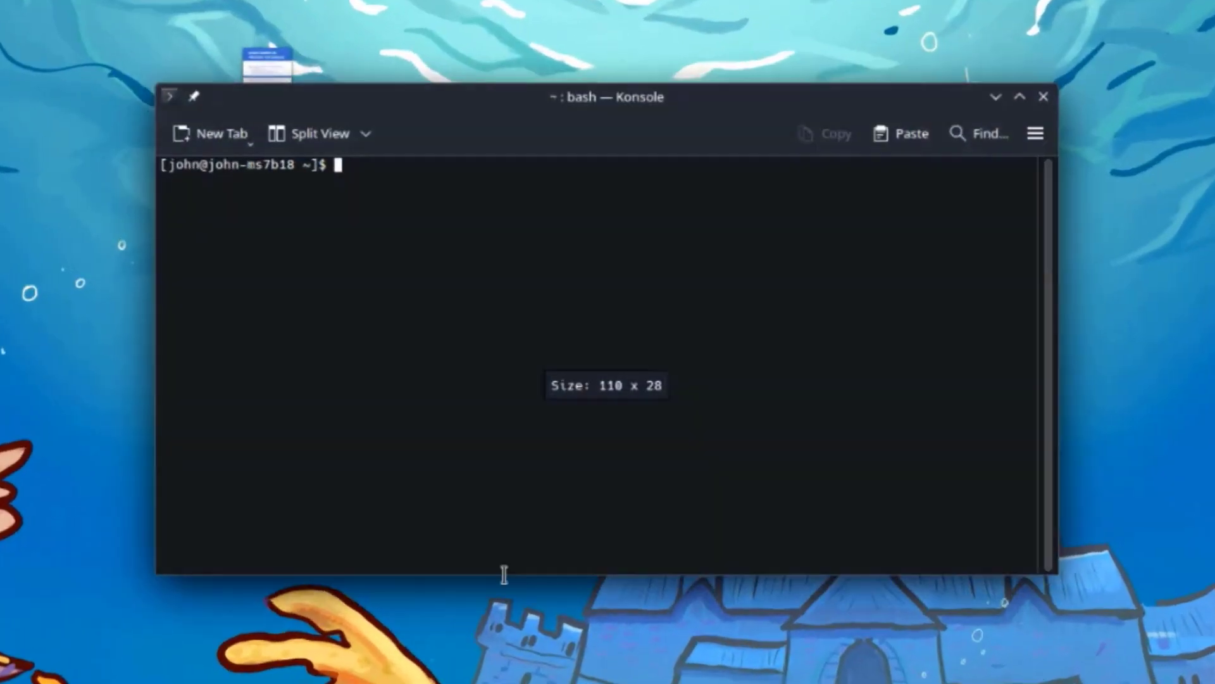
type("yay -S gimp")
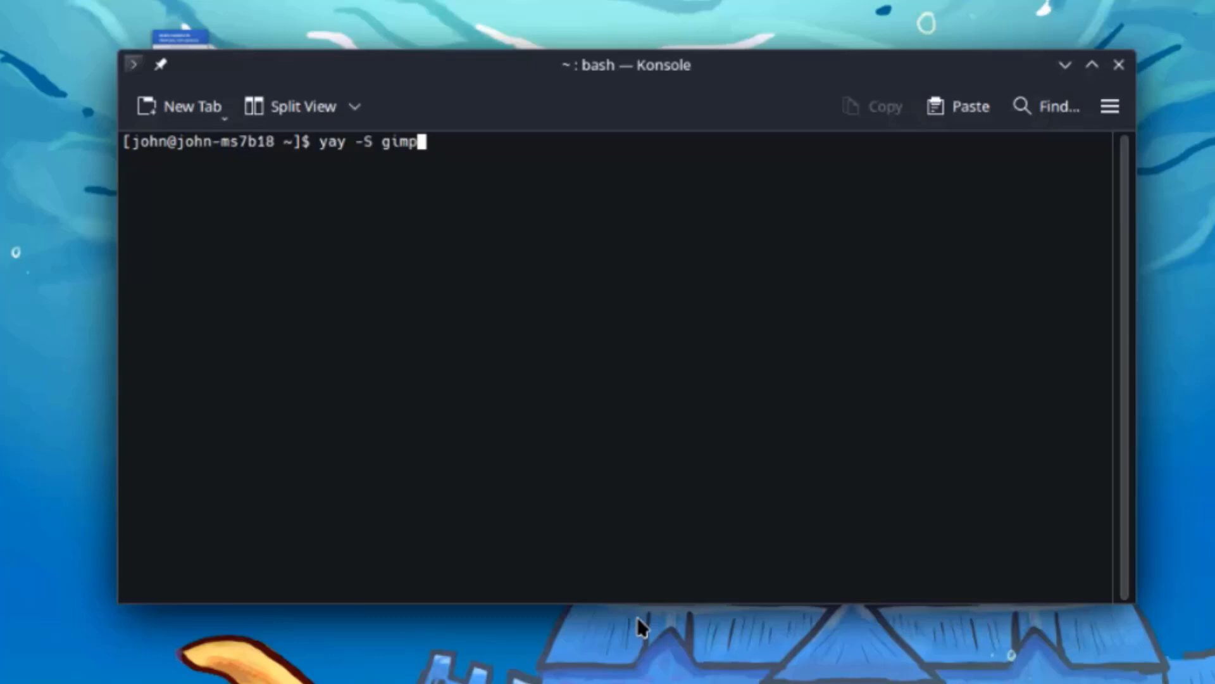
key("Return")
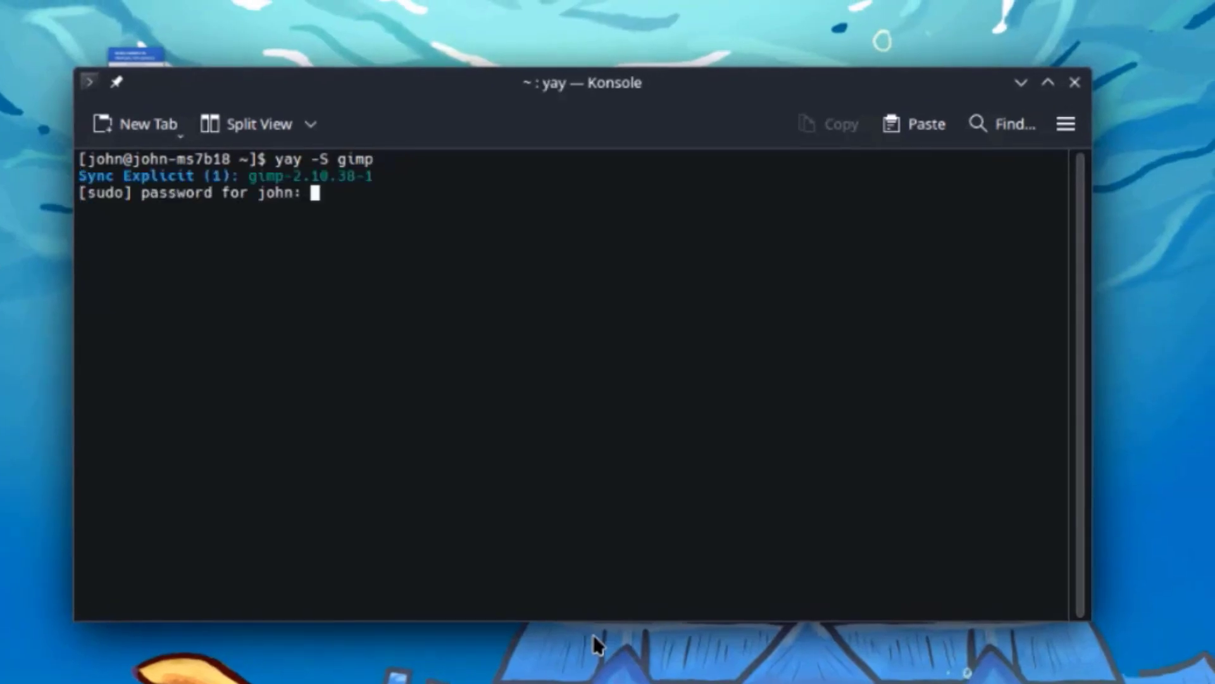
key("Return")
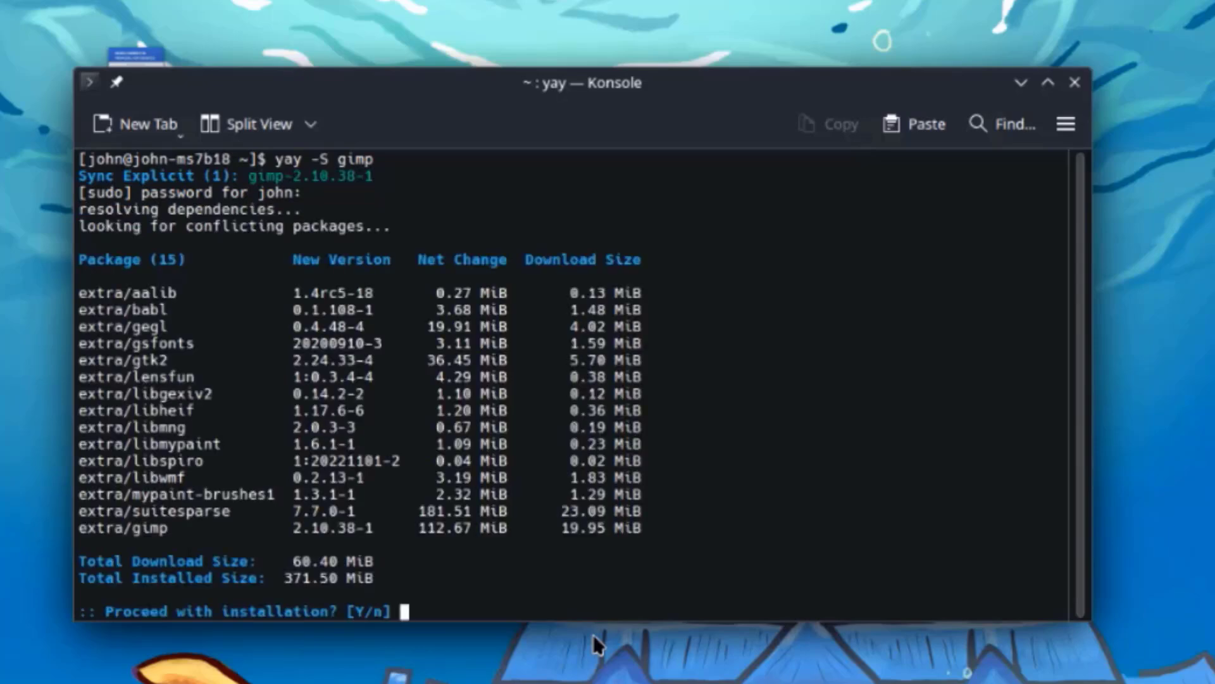
type("y")
key("Return")
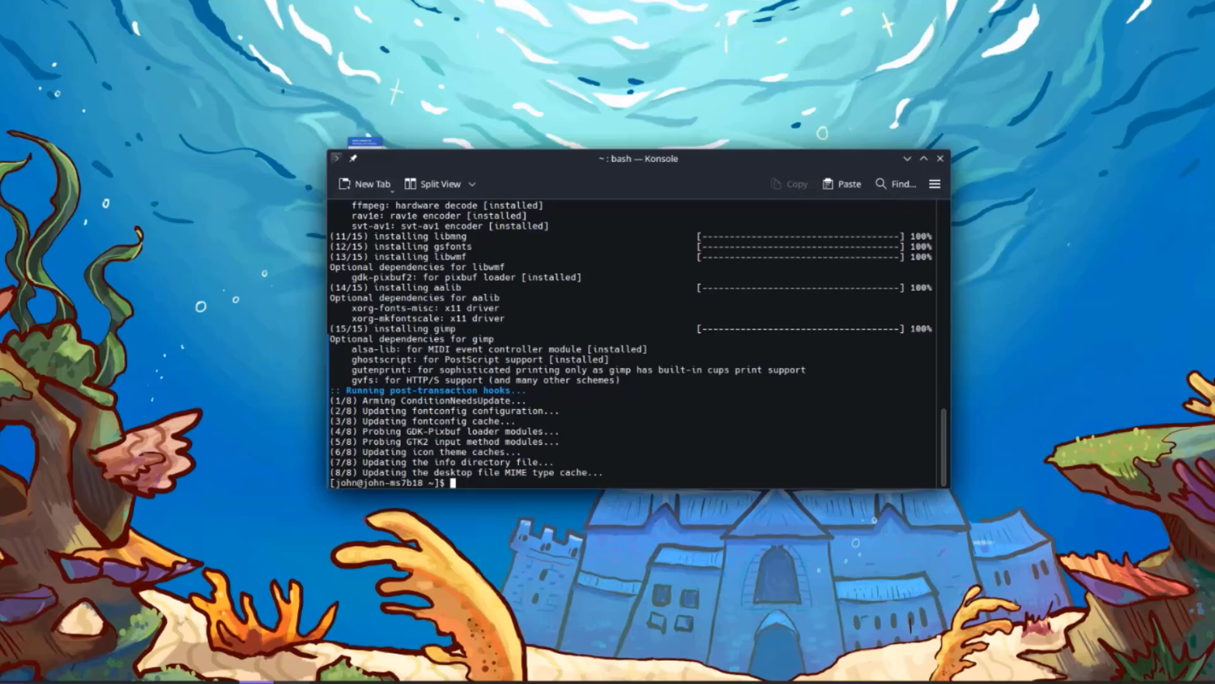
left_click(13, 666)
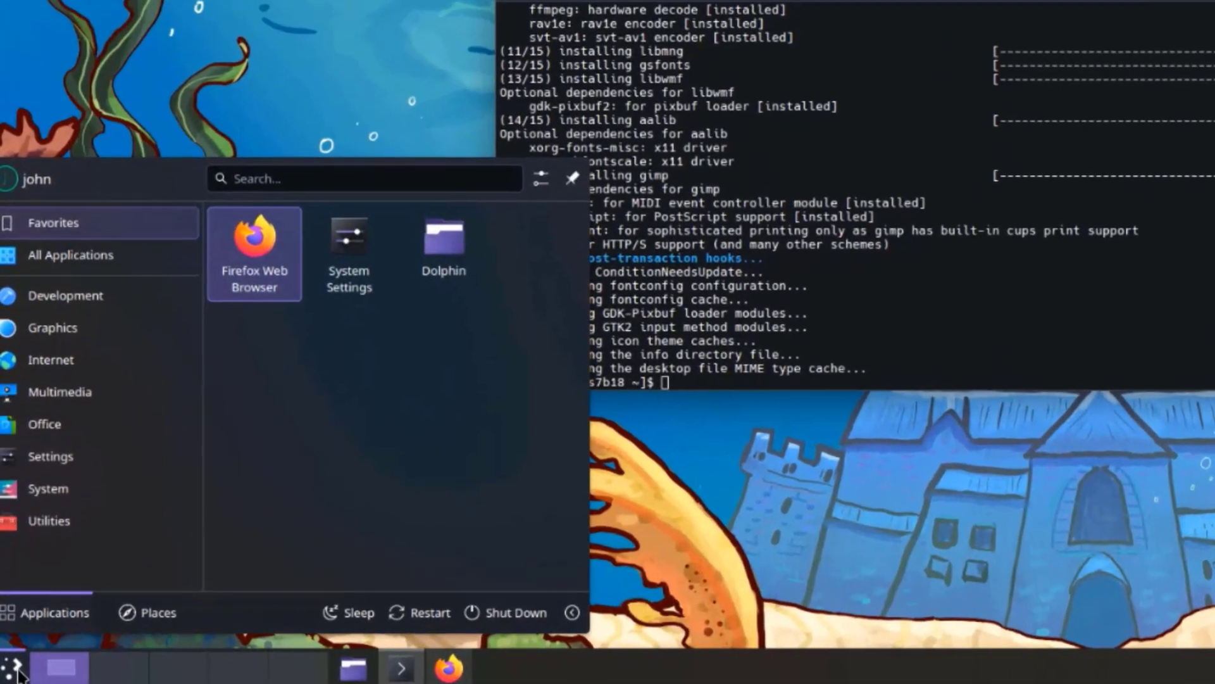
mouse_move(67, 340)
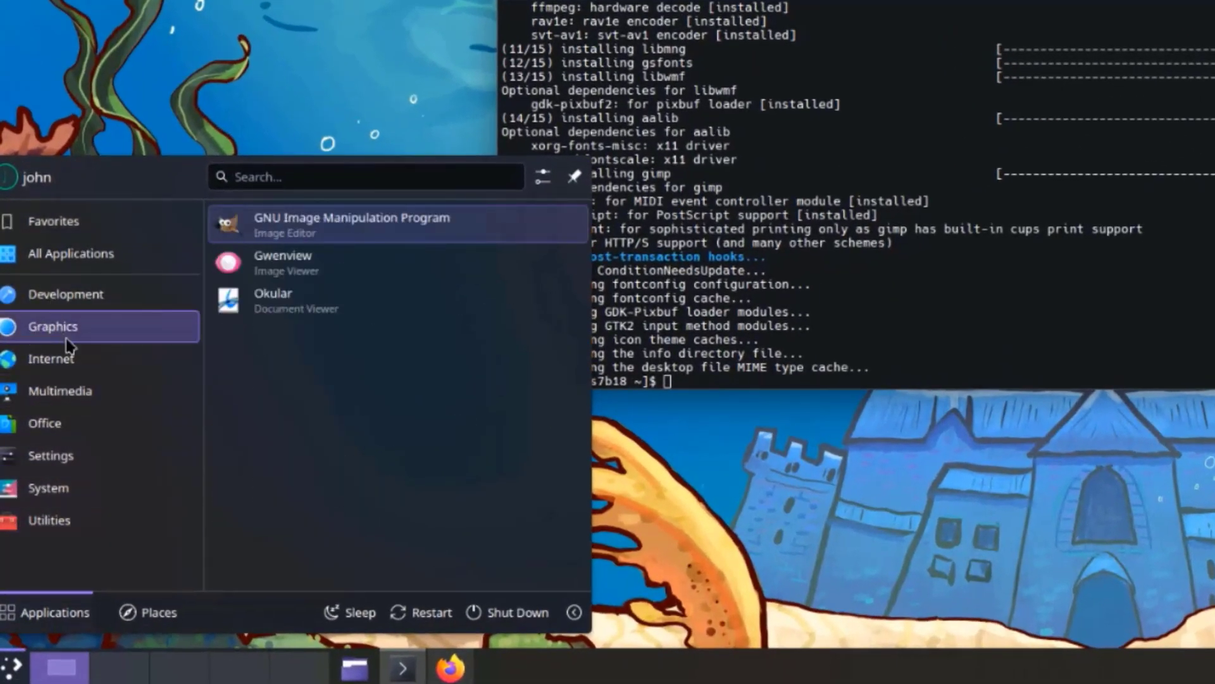
left_click(348, 223)
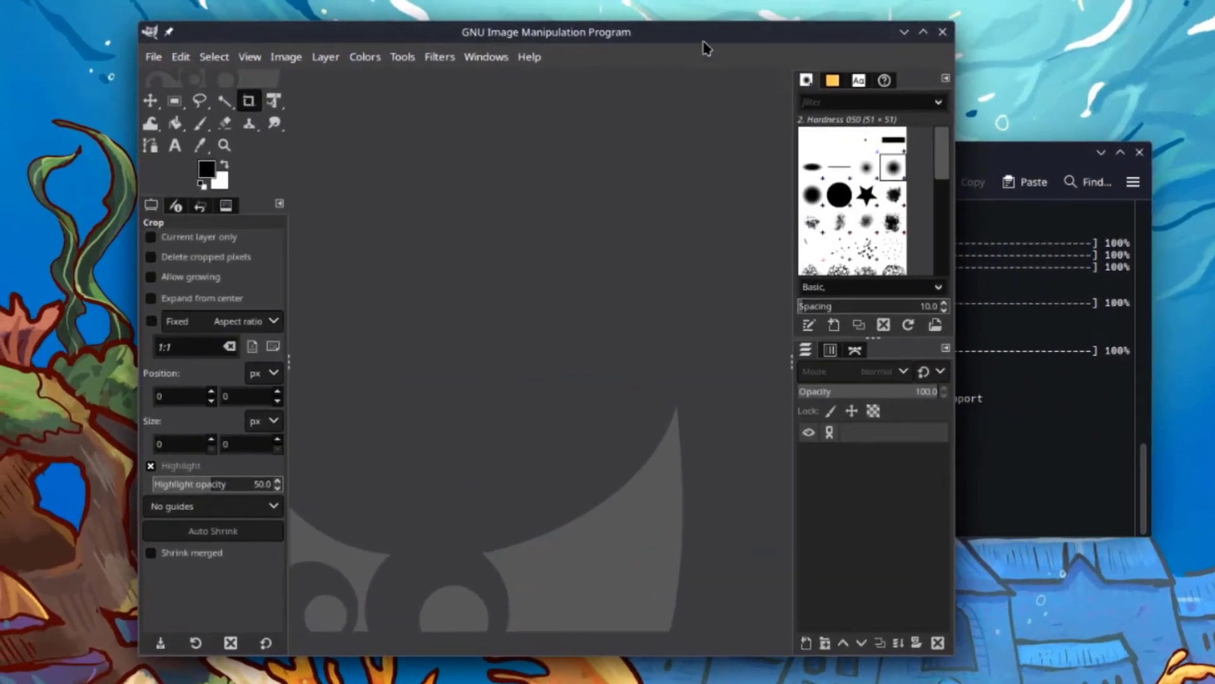
left_click_drag(703, 43, 730, 33)
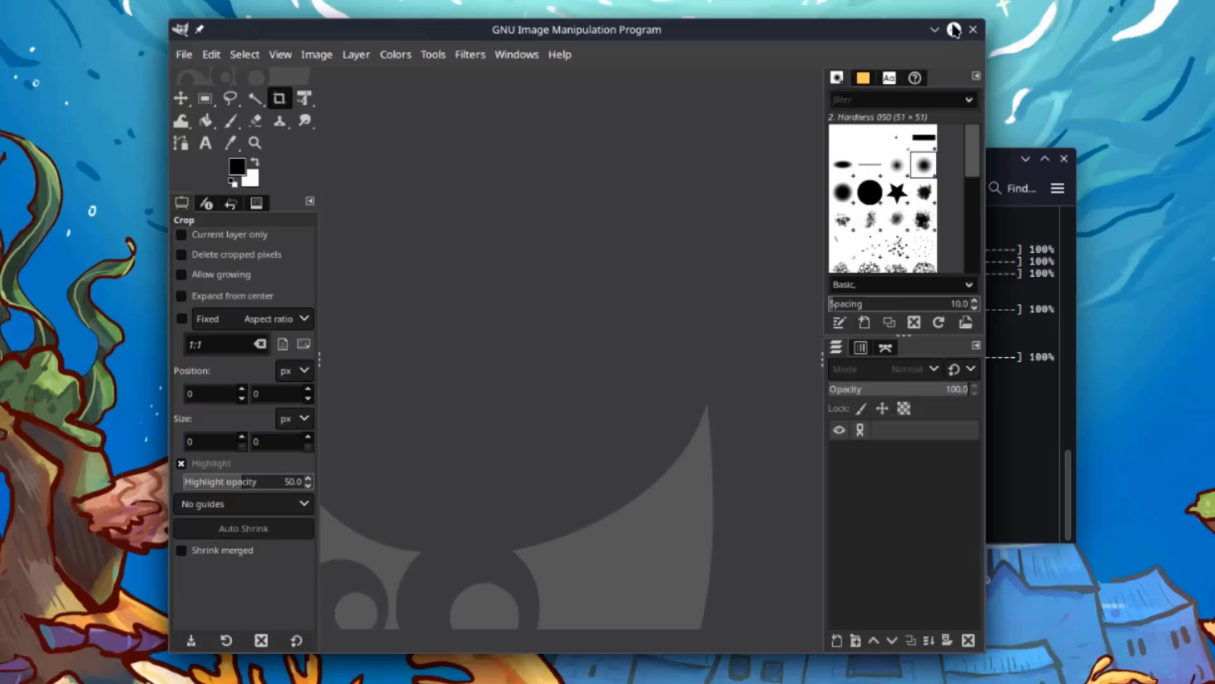
left_click(973, 29)
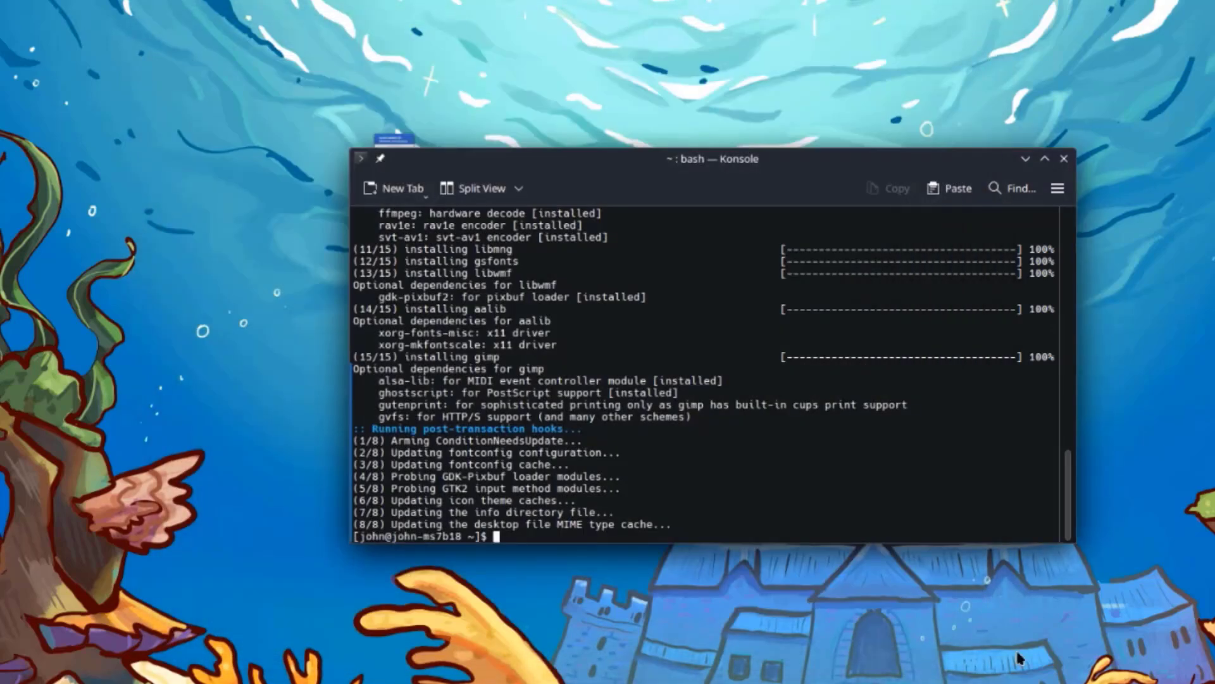
- Reinstall krunner 6.3.0-1 with yay -S krunner, confirming the Proceed prompt with y
type("yay -S k")
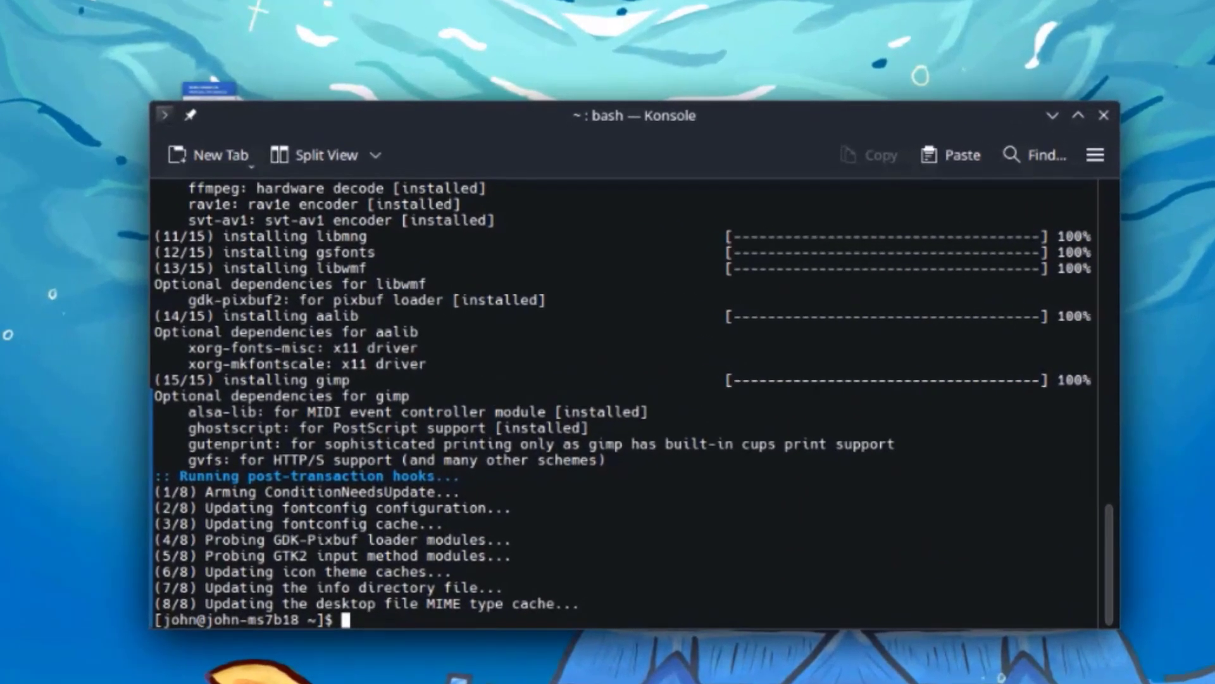
type("ru")
type("nner")
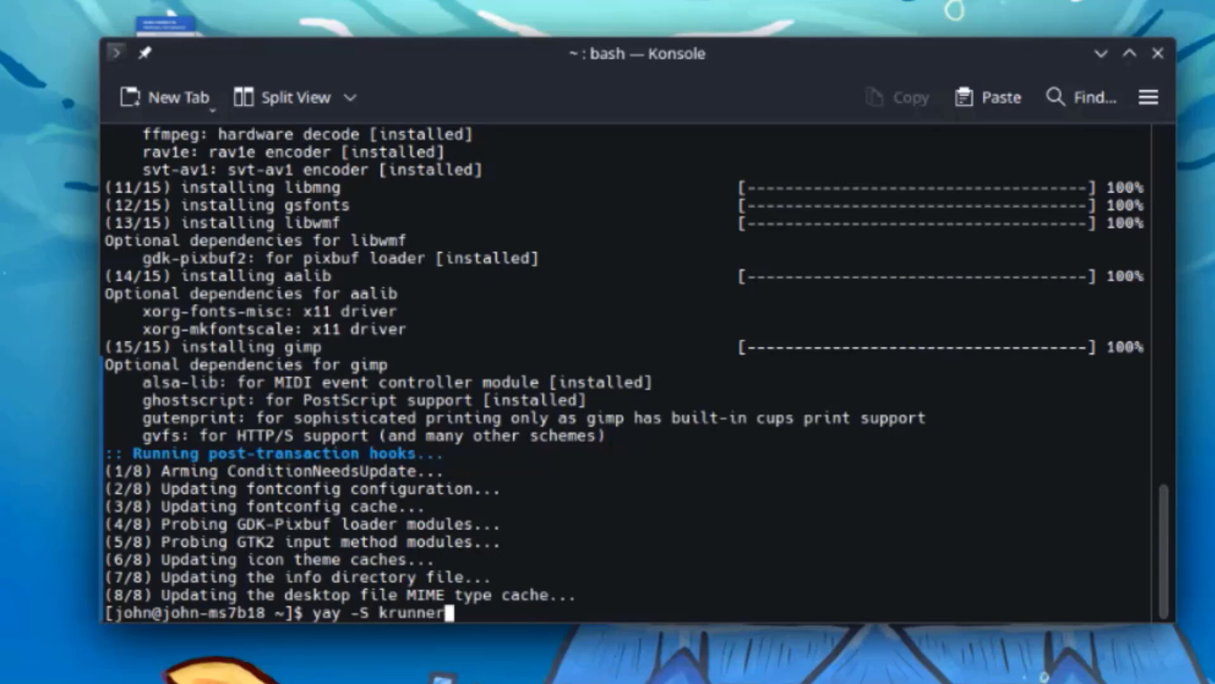
key("Return")
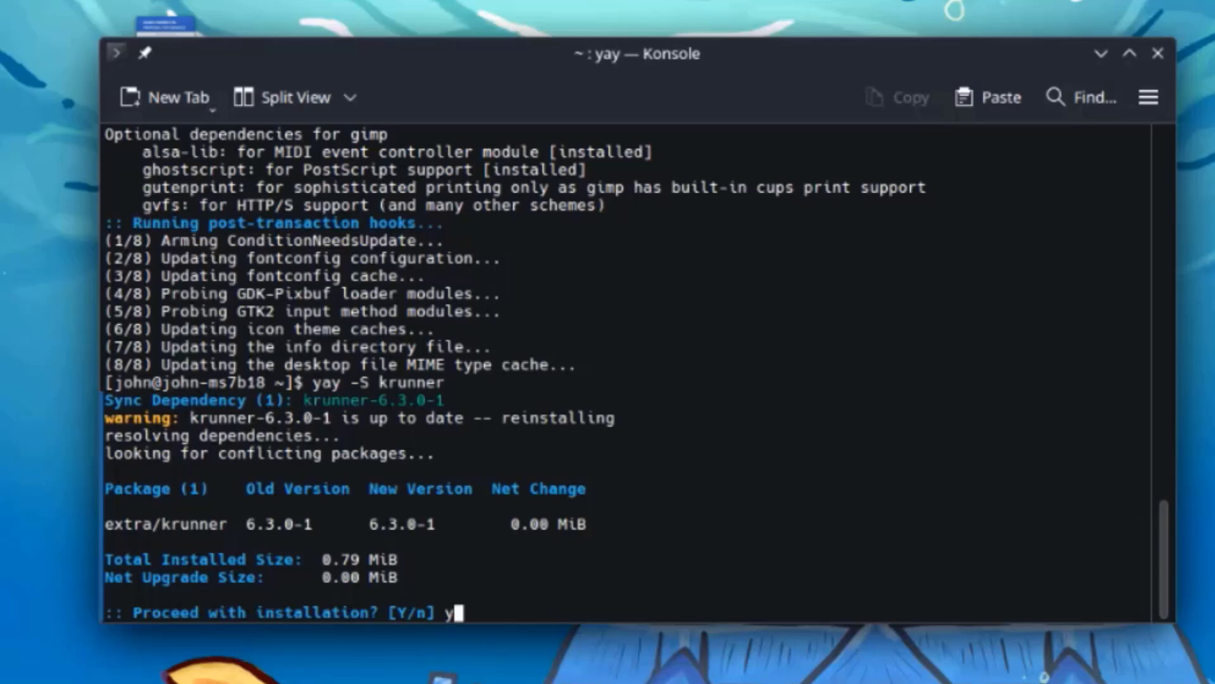
type("y")
key("Return")
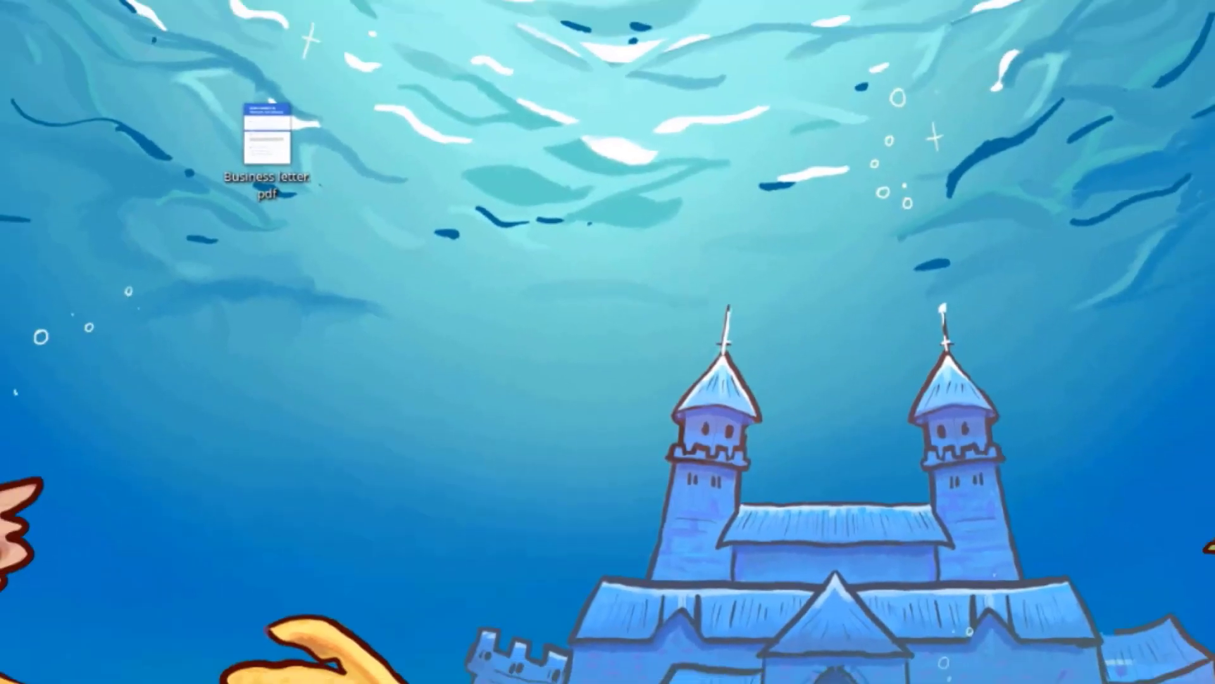
- Launch VLC media player from a KRunner search for vlc and accept its privacy and network policy
key("alt+space")
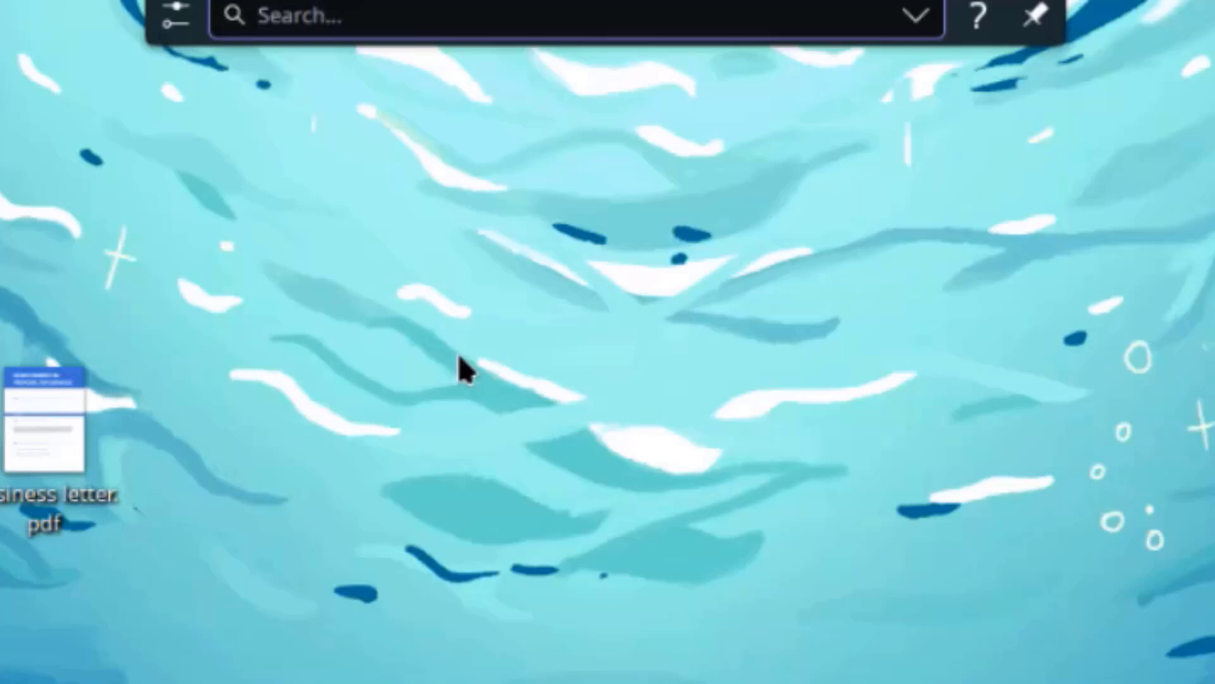
type("vlc")
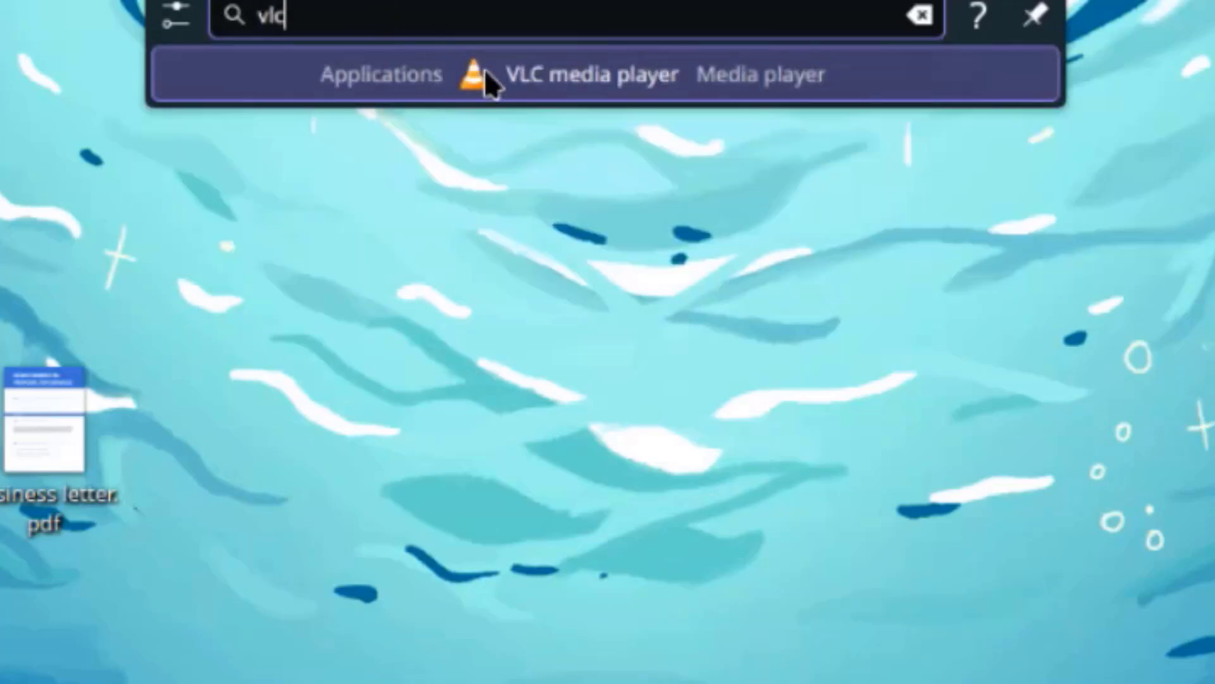
left_click(629, 69)
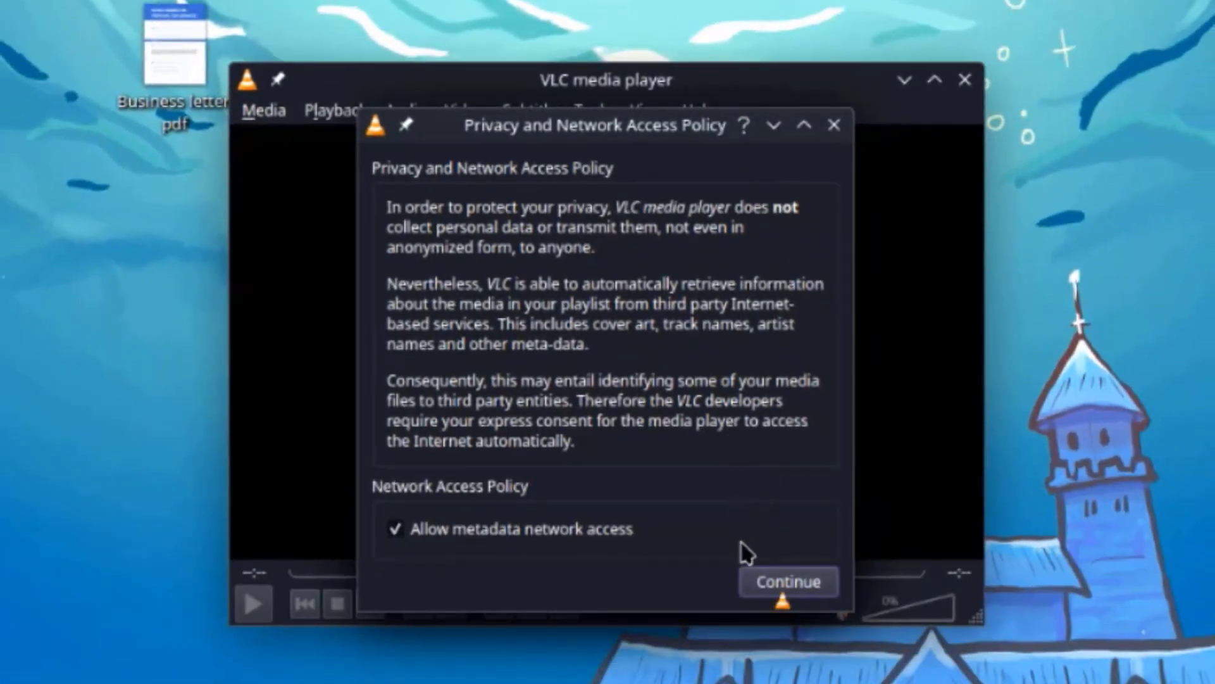
left_click(772, 578)
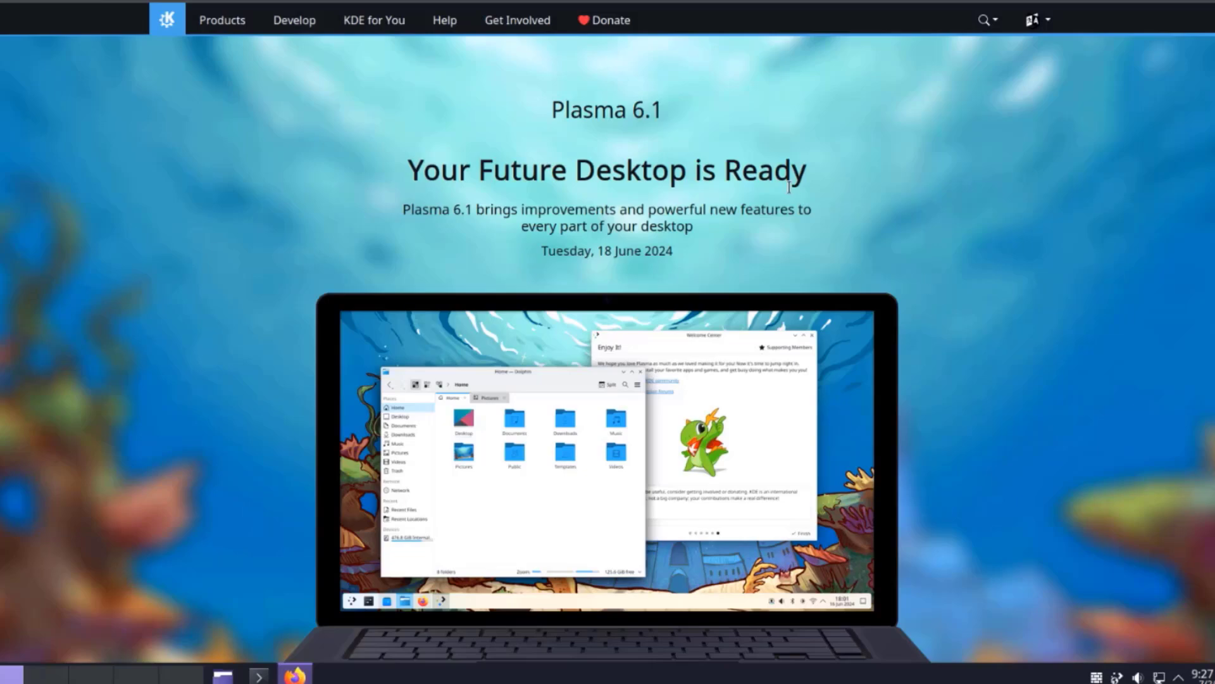
- Scroll the Plasma 6.1 announcement past the What's New videos to the 'And all this too…' list
scroll(794, 187, "down", 10)
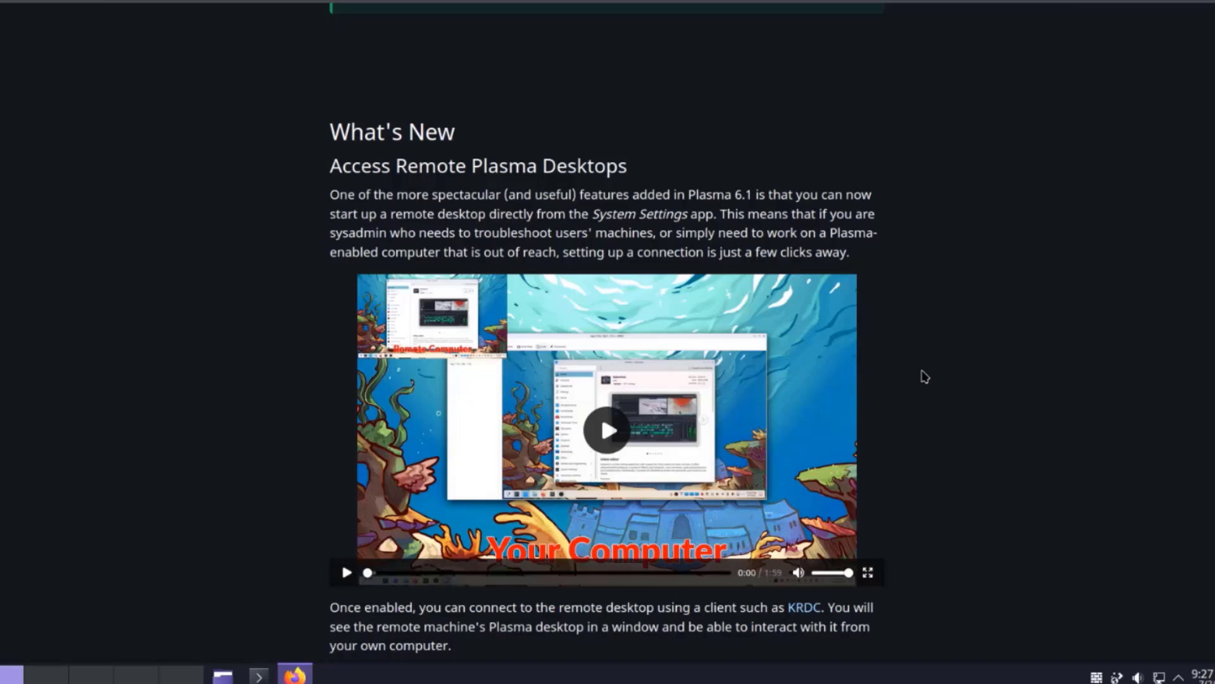
scroll(925, 376, "down", 6)
scroll(681, 253, "down", 2)
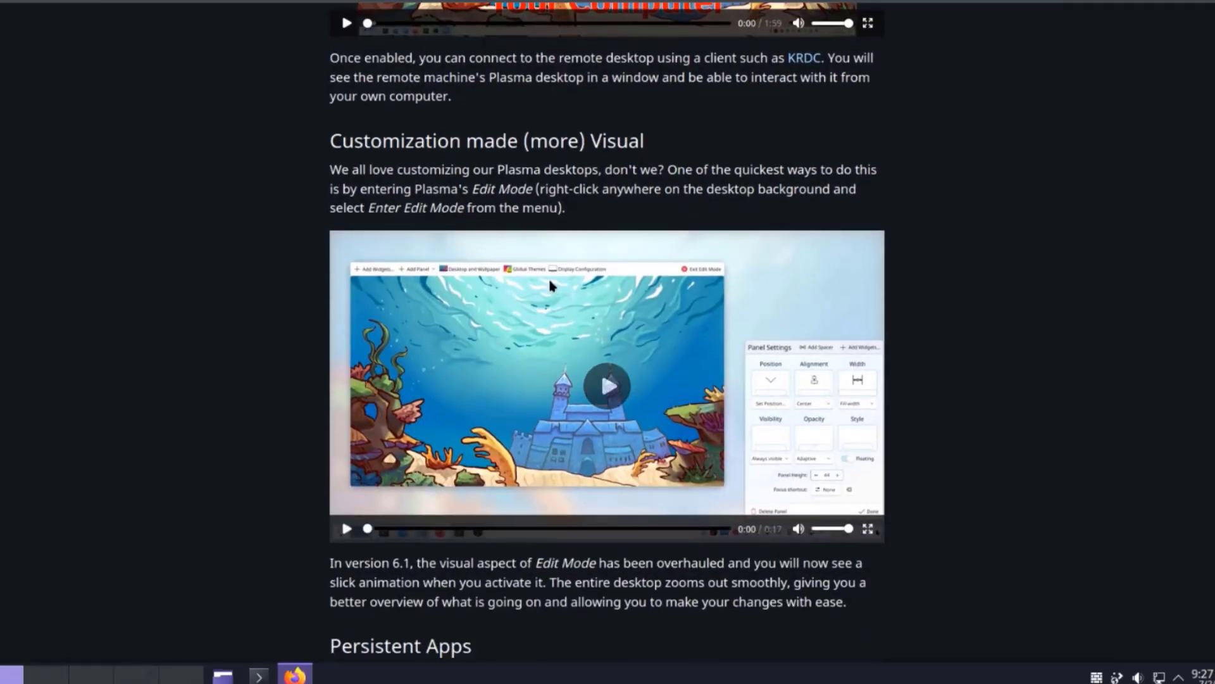
scroll(975, 385, "down", 6)
scroll(958, 383, "down", 6)
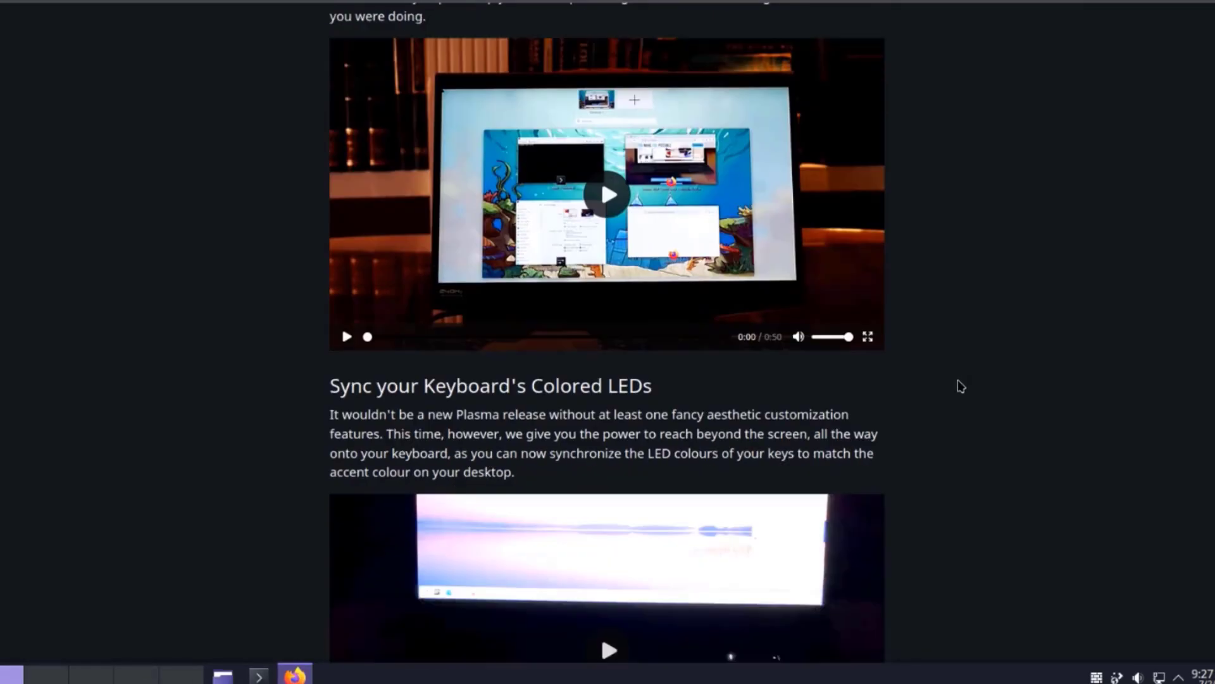
scroll(957, 381, "up", 4)
scroll(957, 376, "down", 6)
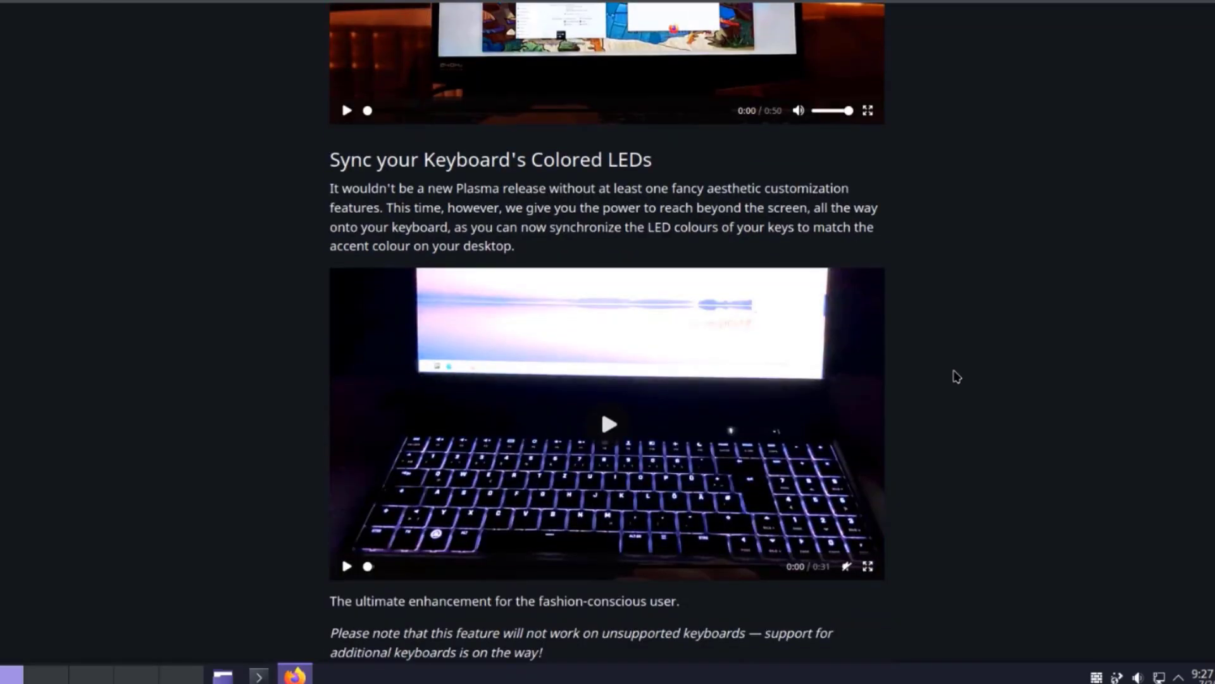
scroll(955, 377, "down", 7)
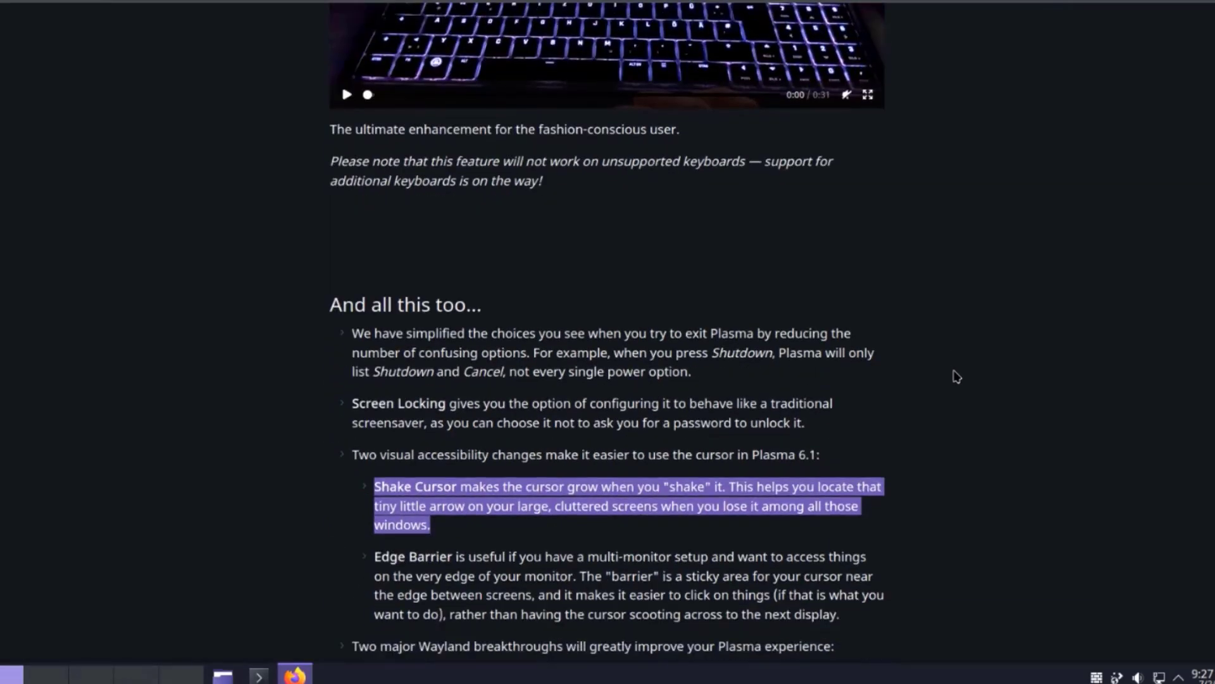
scroll(1069, 449, "down", 5)
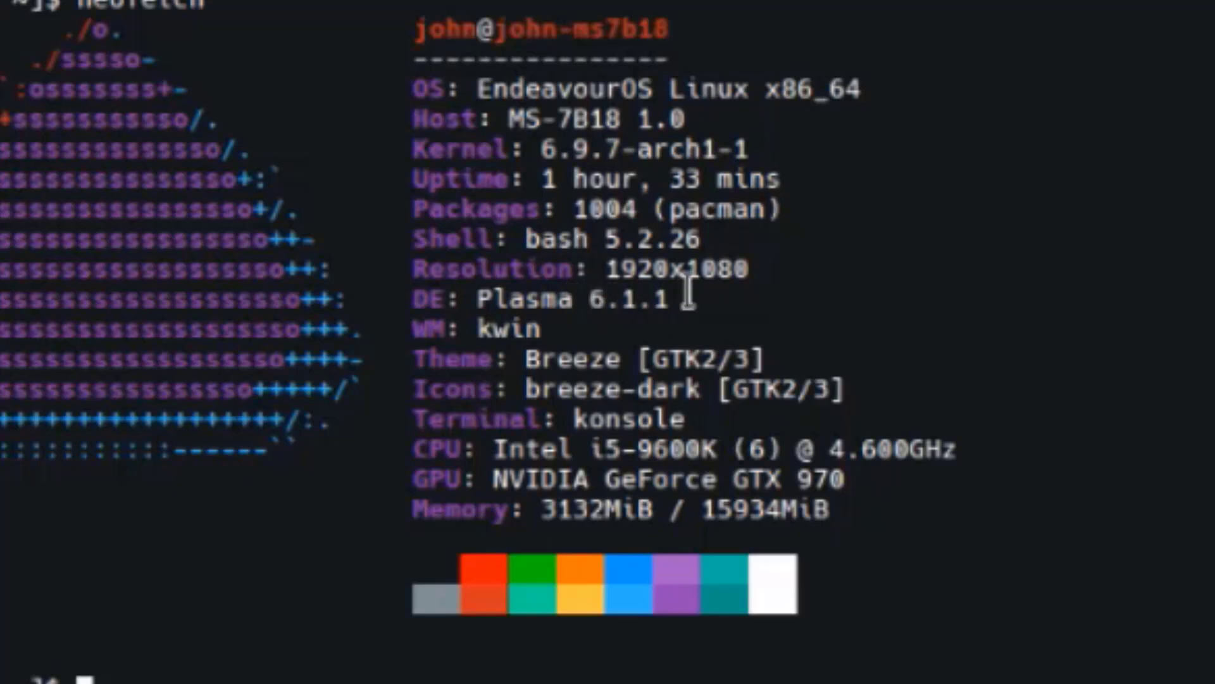
left_click_drag(412, 449, 1025, 421)
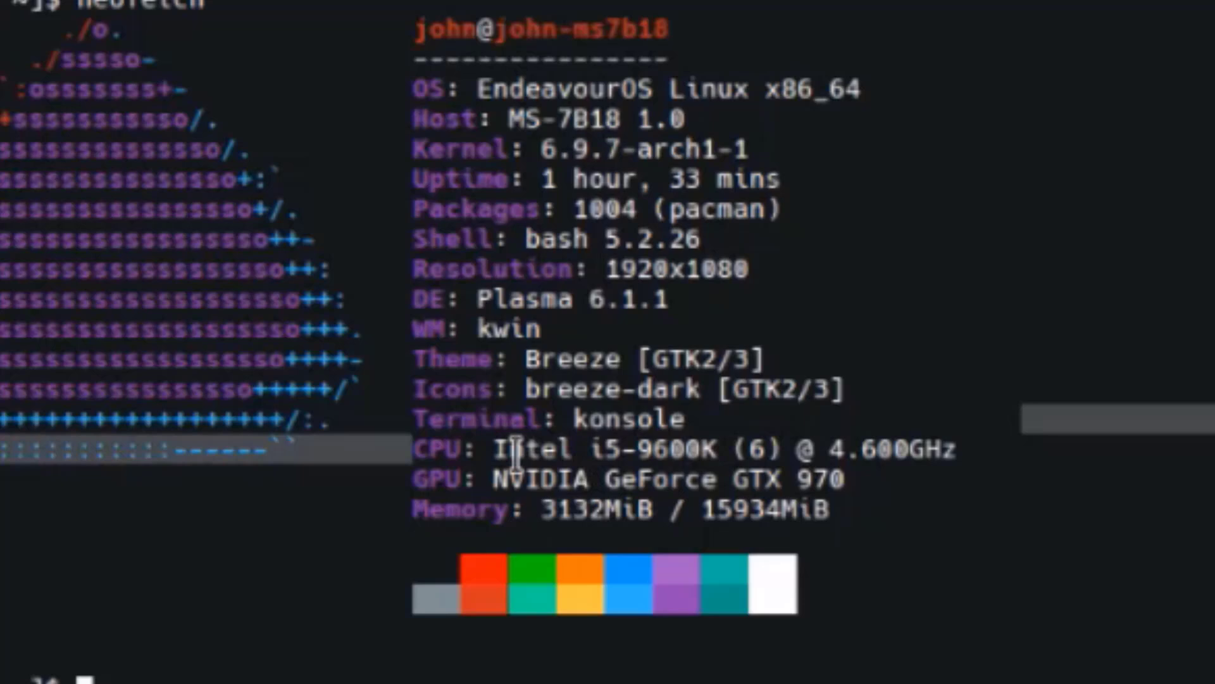
left_click(426, 468)
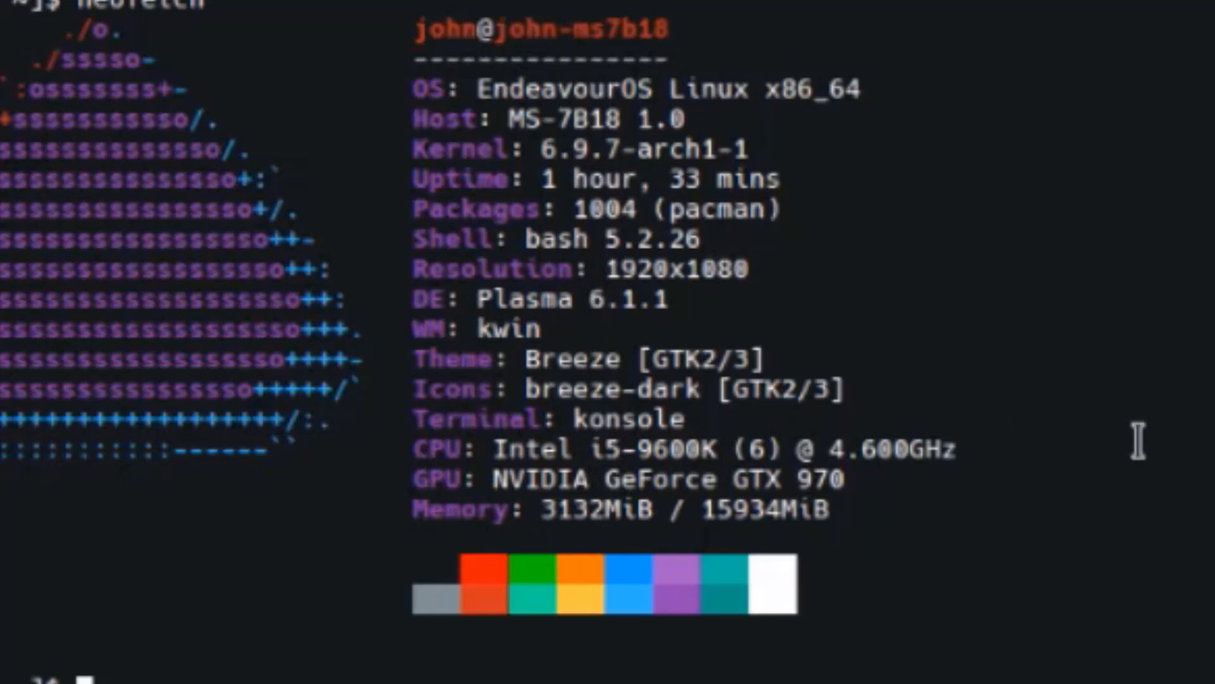